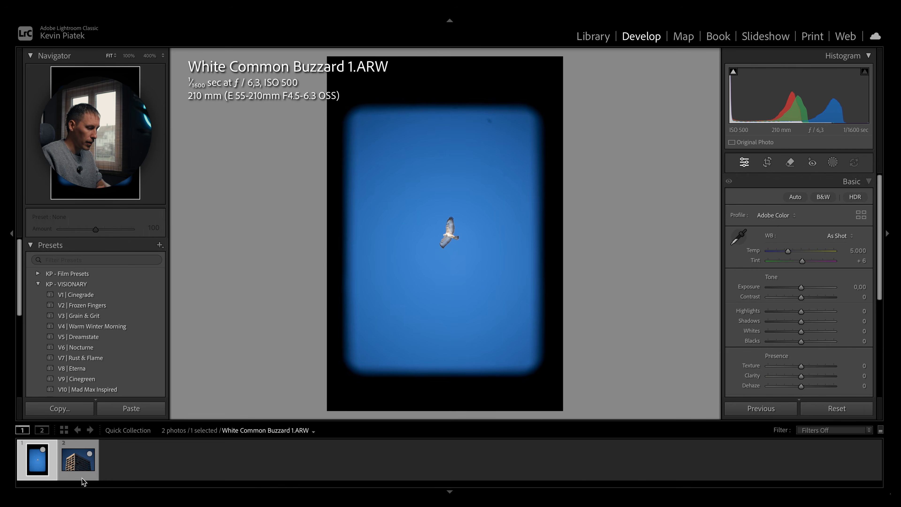
- Compare the White Common Buzzard 1.ARW photo with the building photo VID08249.ARW, finishing on the buzzard photo
click(79, 461)
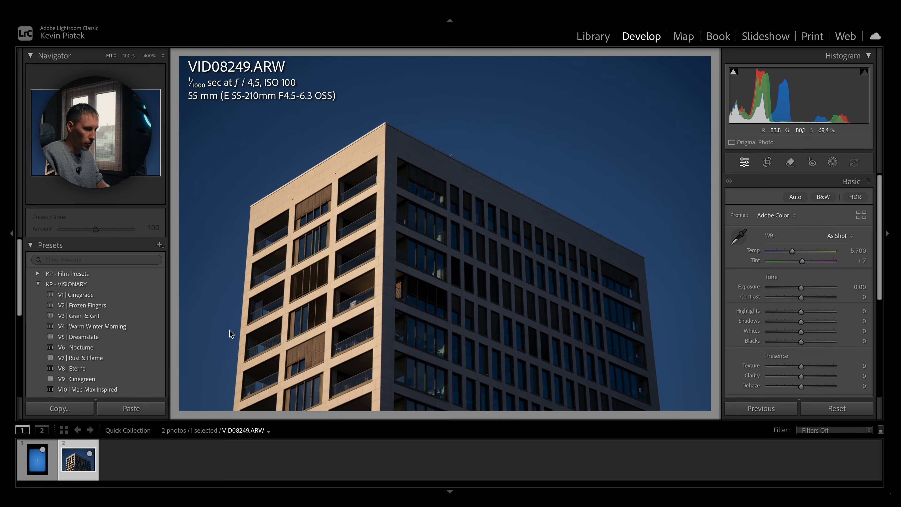
key(Left)
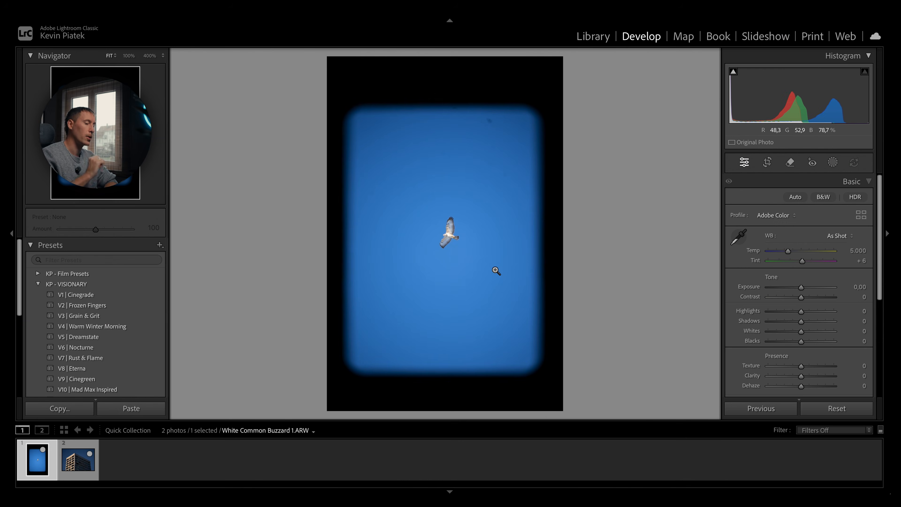
click(84, 465)
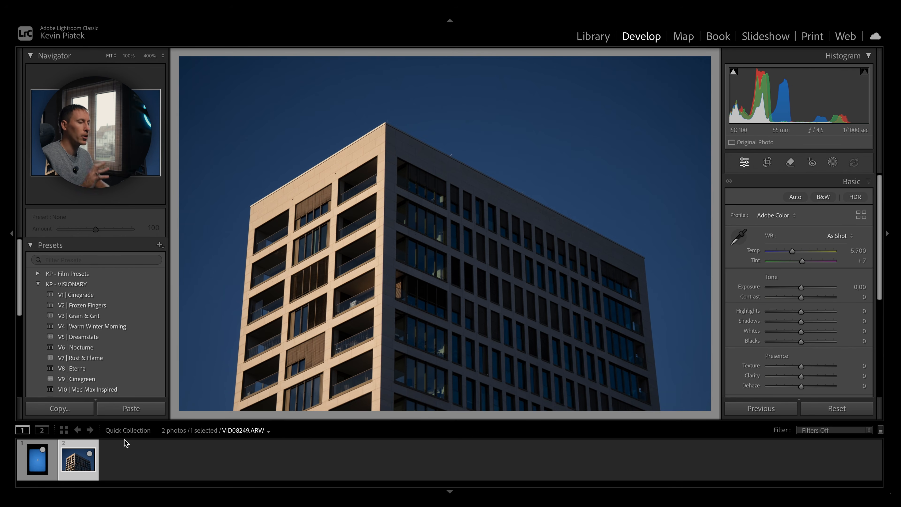
click(37, 461)
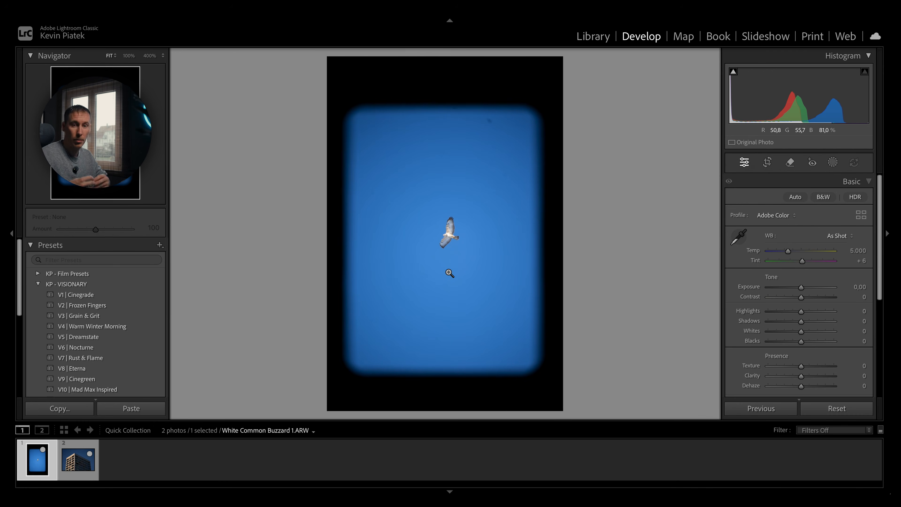
click(88, 459)
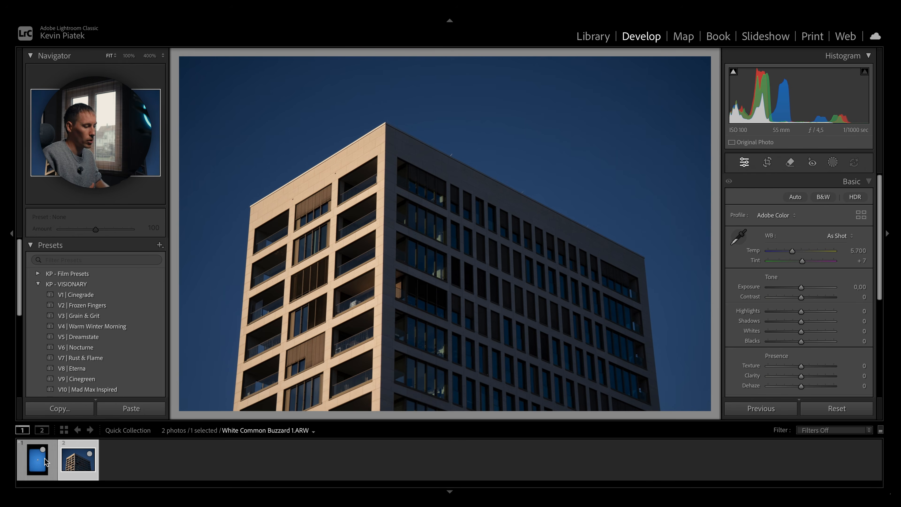
click(42, 460)
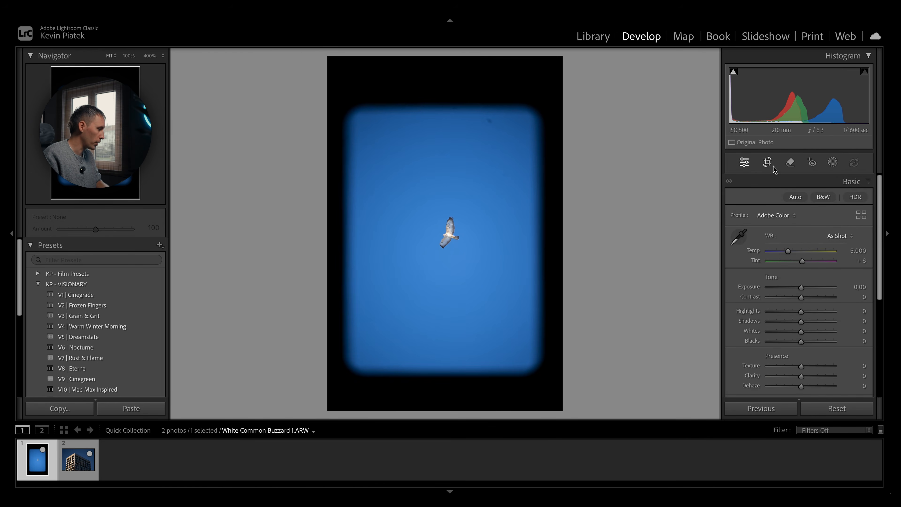
- Crop the buzzard photo to a tight 4 x 5 / 8 x 10 frame with the bird roughly centred
click(767, 162)
click(833, 201)
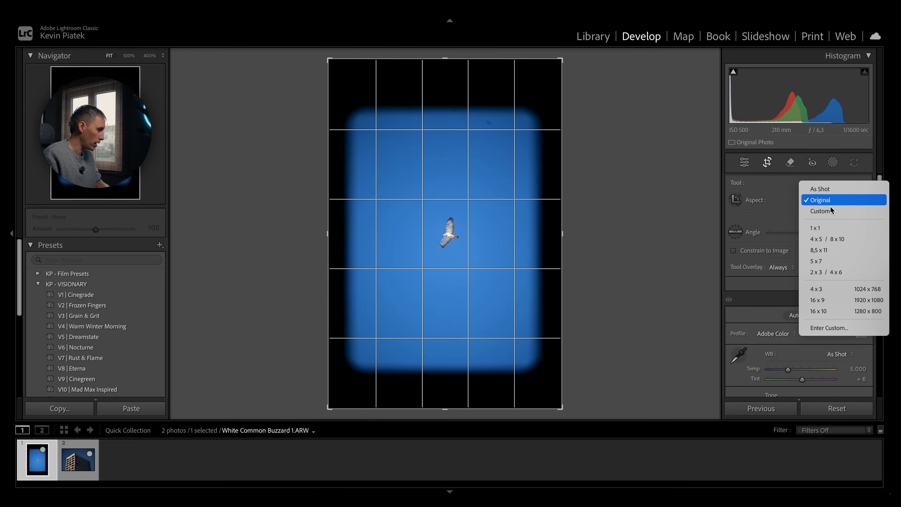
click(825, 240)
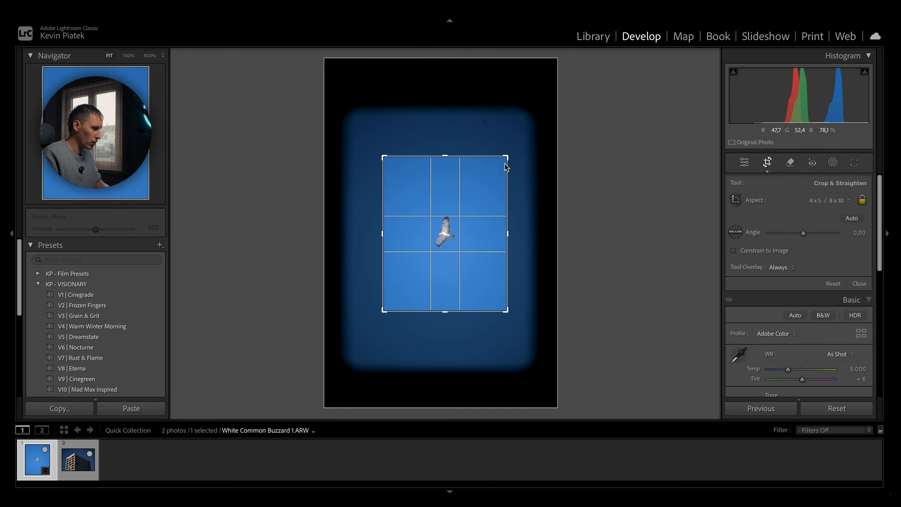
drag(506, 156, 497, 163)
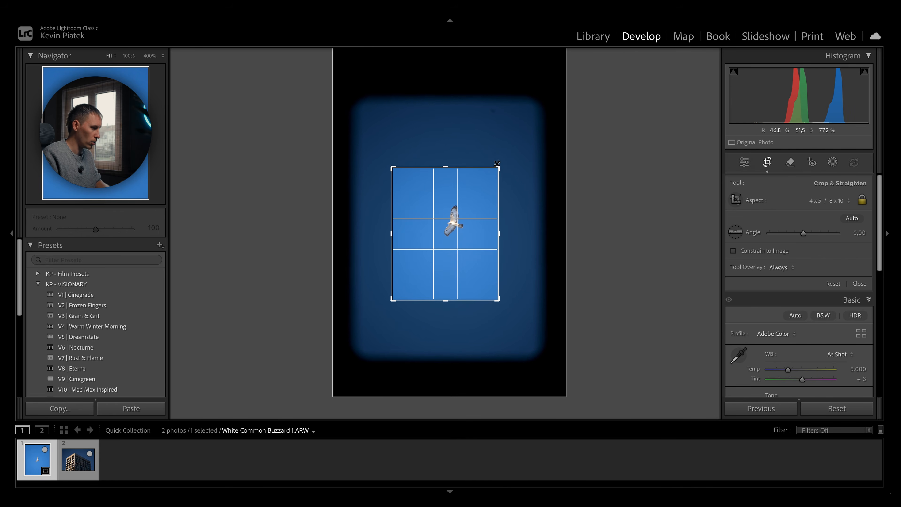
drag(477, 195, 471, 209)
key(Return)
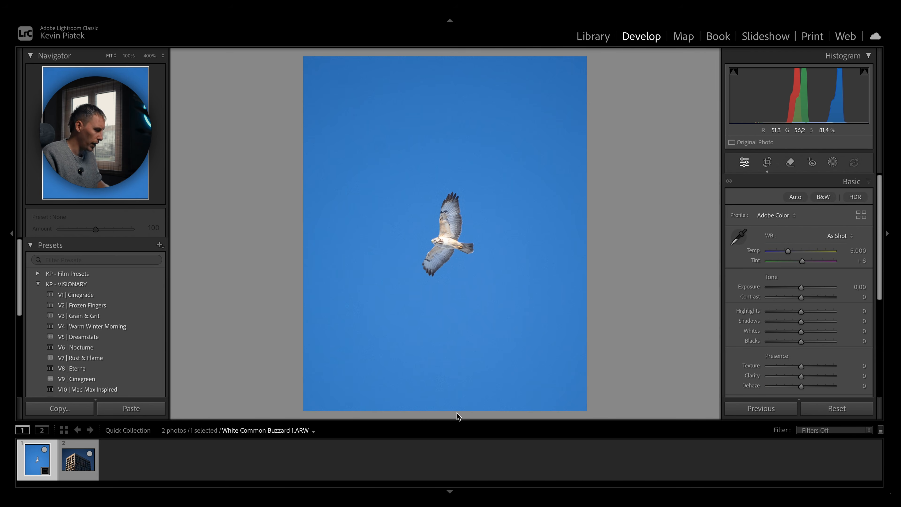
- Hide the filmstrip and the module bar to enlarge the photo's editing area
click(449, 492)
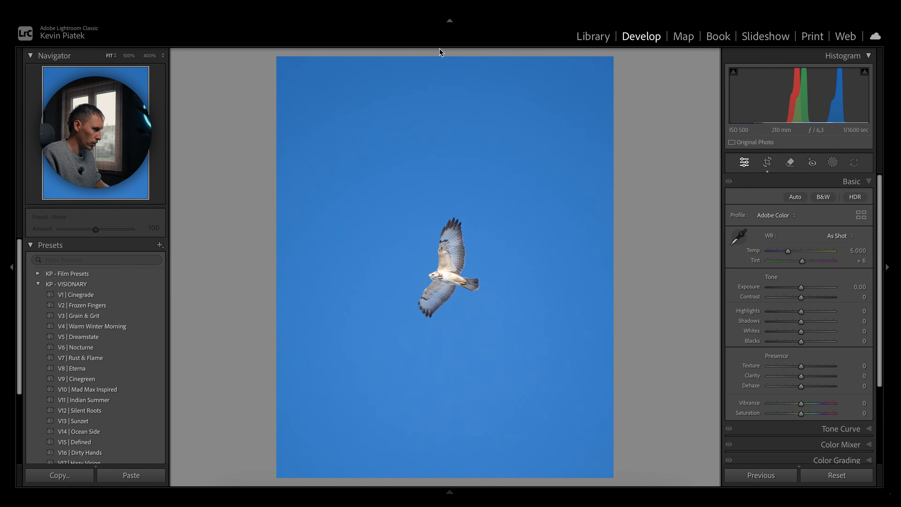
click(450, 21)
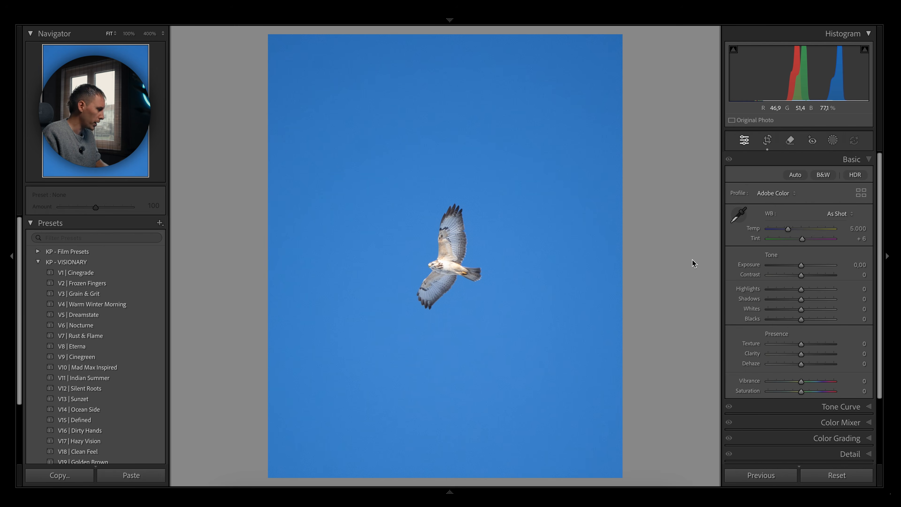
- Keep Exposure at 0 and set Highlights to -76, Shadows to +44 and Clarity to -4
drag(801, 266, 787, 266)
double_click(757, 267)
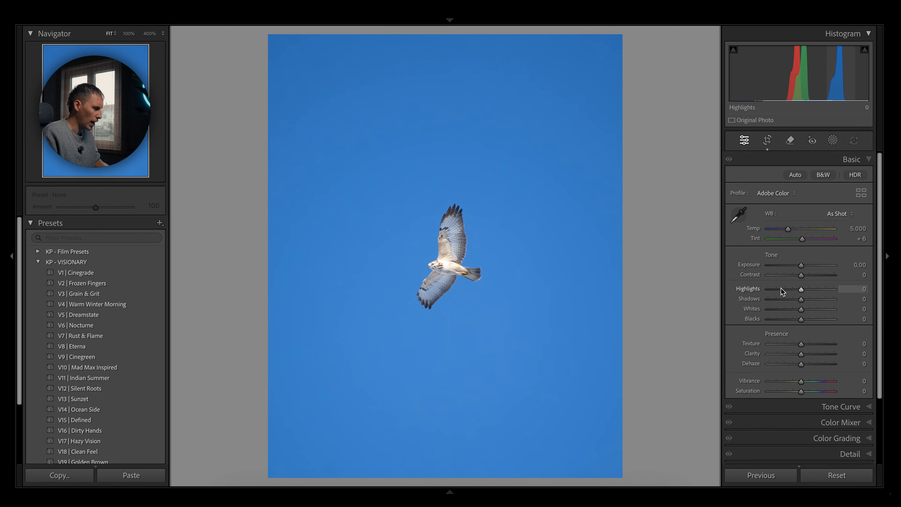
click(449, 267)
key(super+minus)
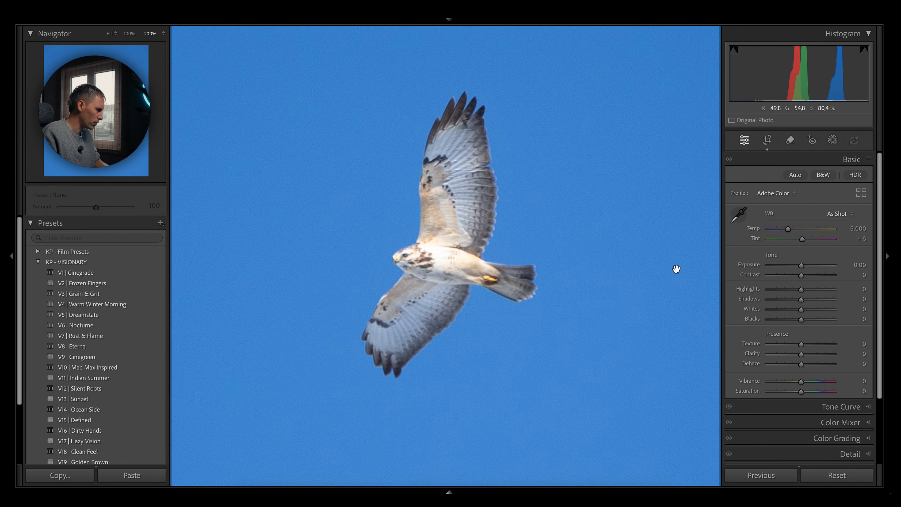
drag(801, 289, 815, 300)
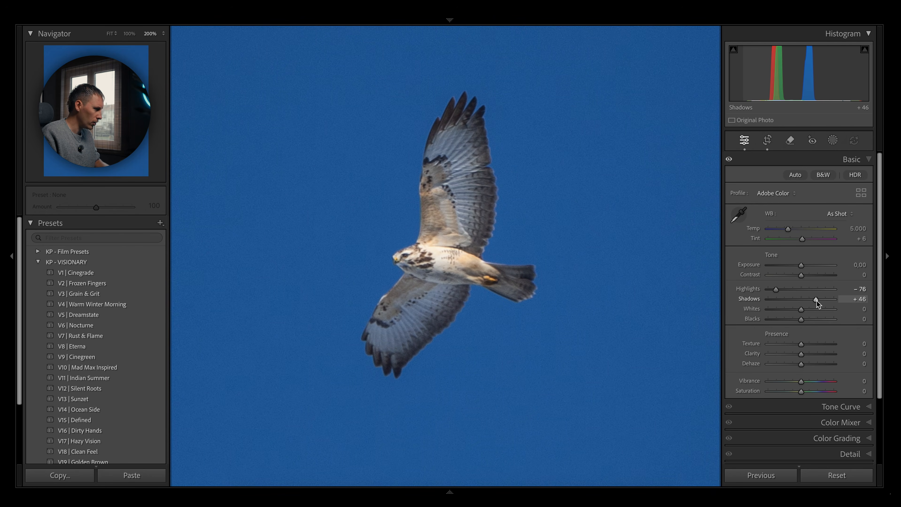
click(530, 267)
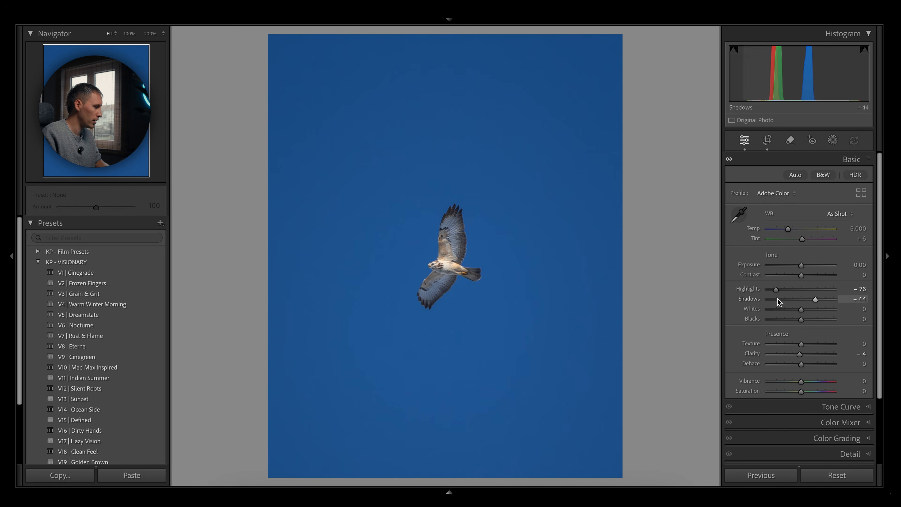
- Desaturate the sky by setting the Color Mixer's Blue saturation to -100
click(863, 160)
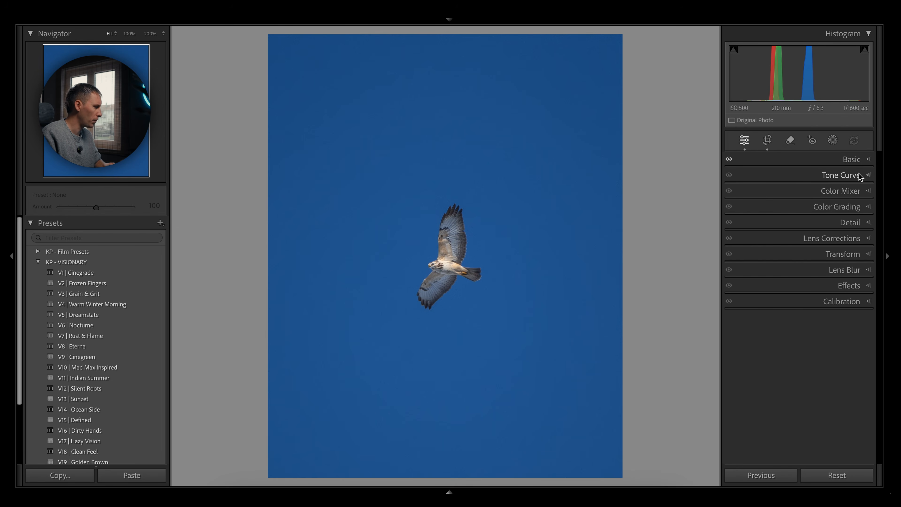
click(851, 196)
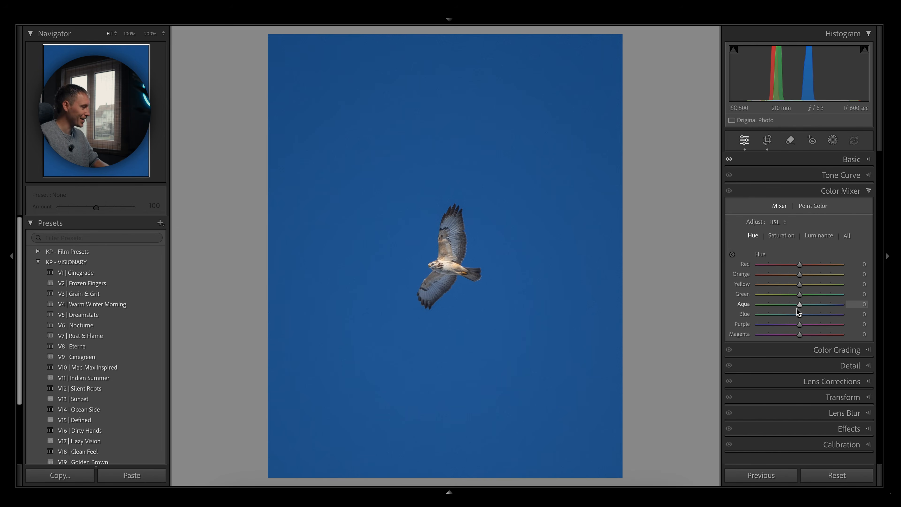
click(440, 268)
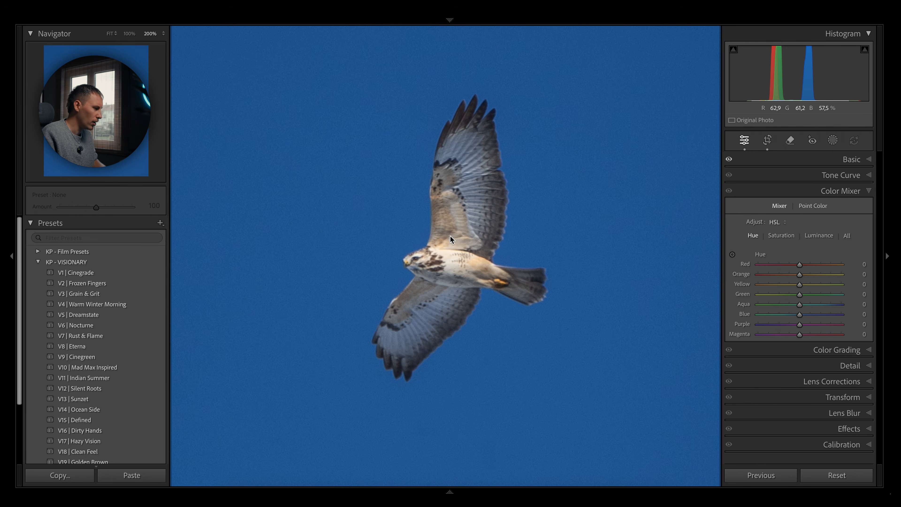
click(452, 259)
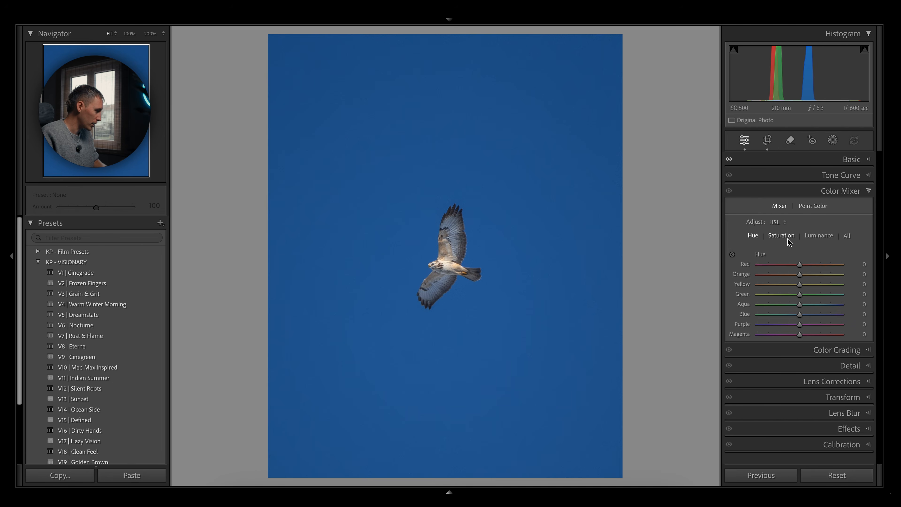
click(781, 235)
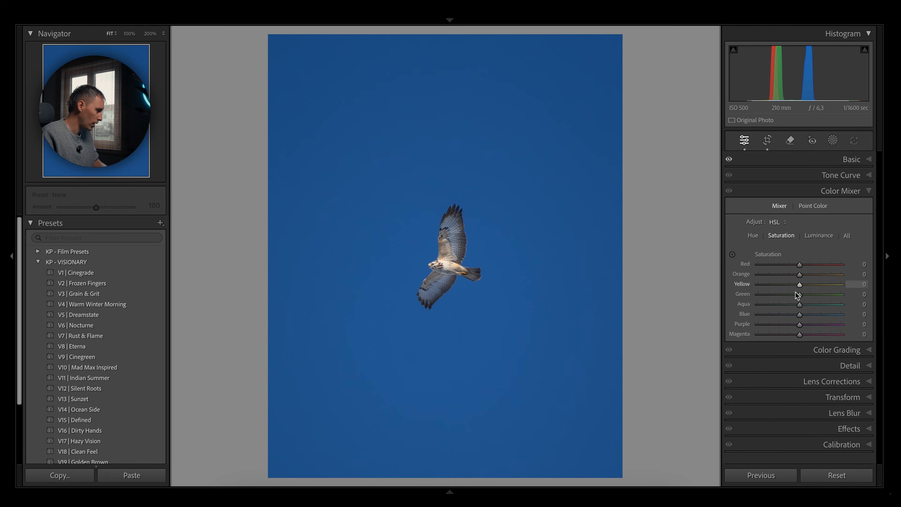
drag(798, 315, 746, 321)
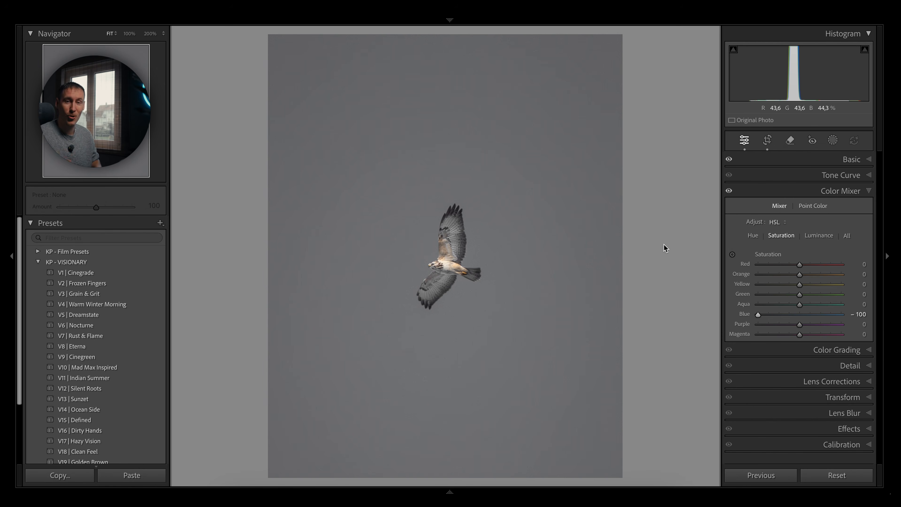
- Create an object-selection mask of the buzzard by brushing over the whole bird with brush size 22
click(832, 140)
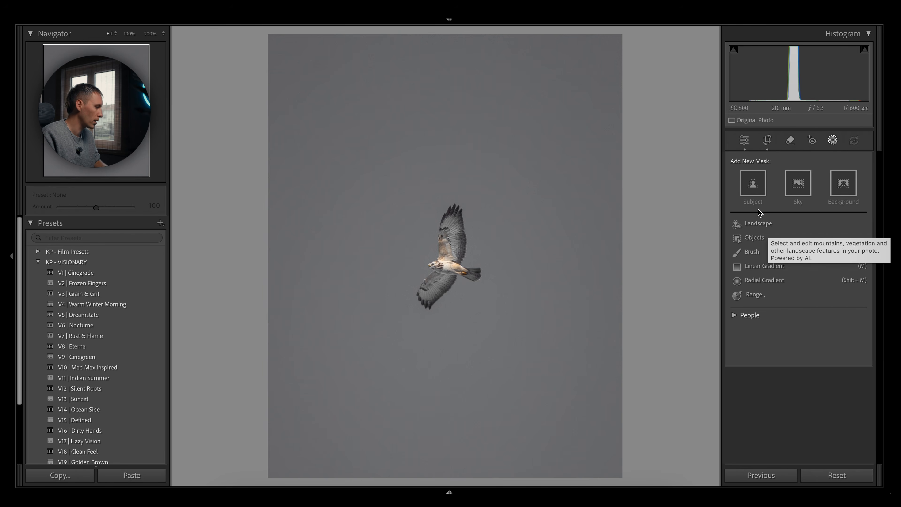
click(753, 238)
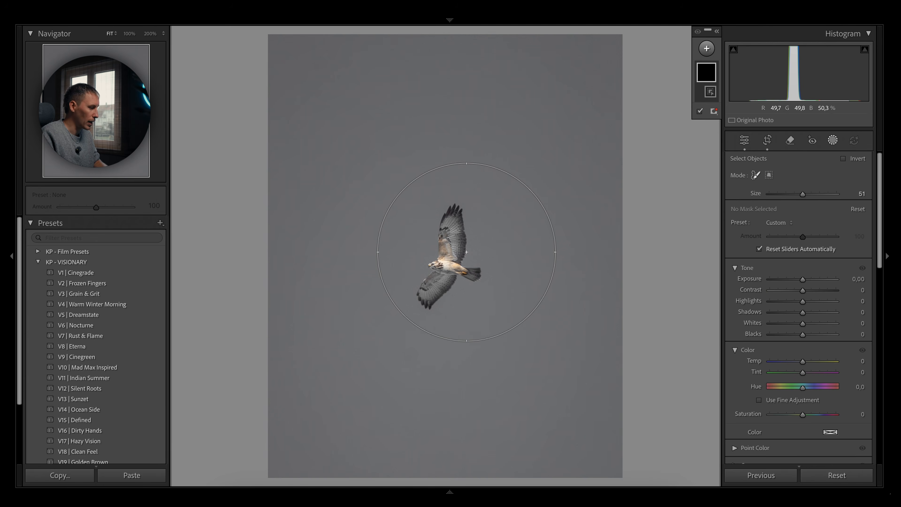
scroll(467, 252, down, 10)
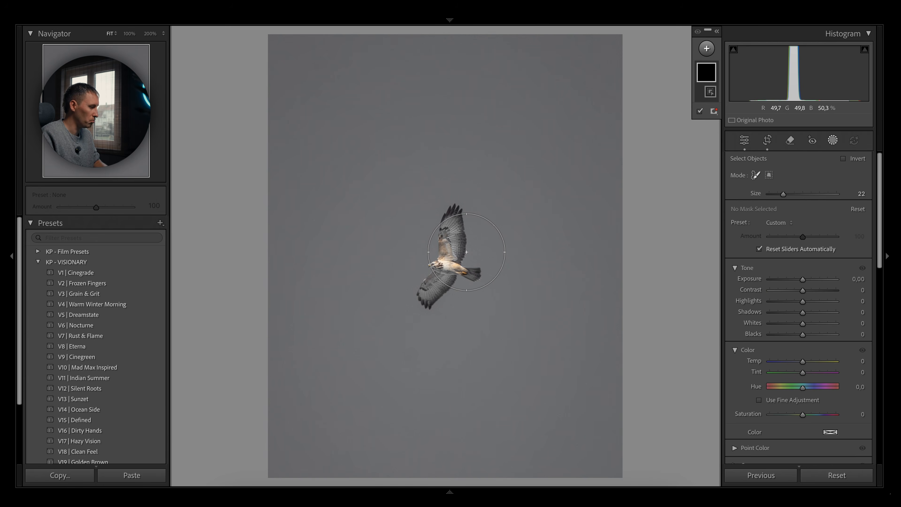
drag(454, 210, 424, 296)
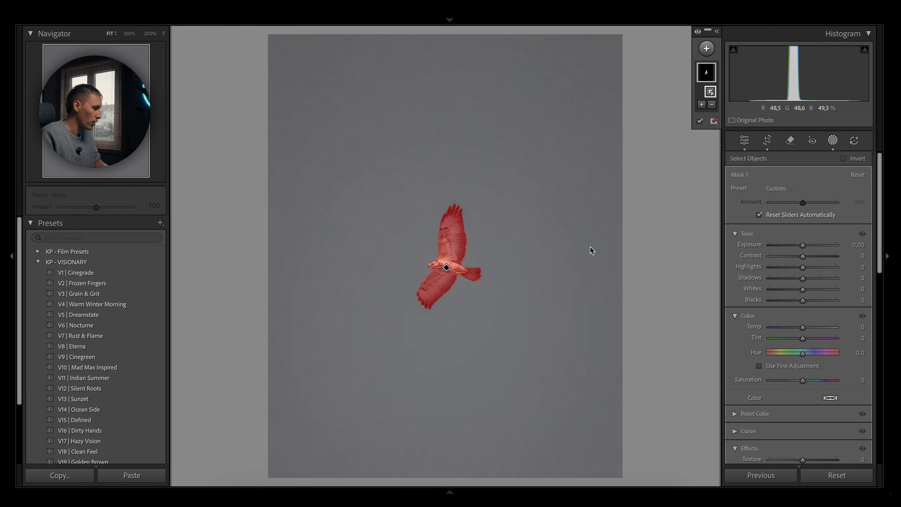
- Duplicate and invert the bird mask to cover the background, and duplicate the inverted mask once more
right_click(713, 75)
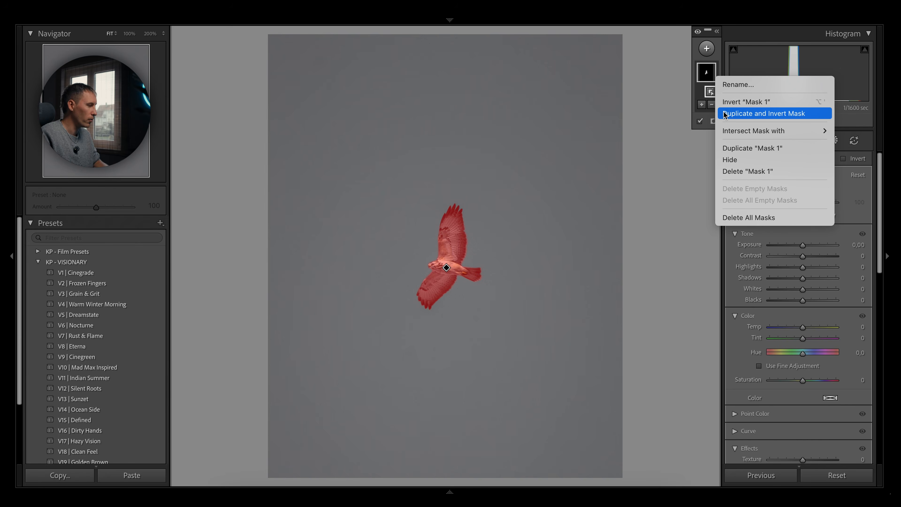
click(724, 113)
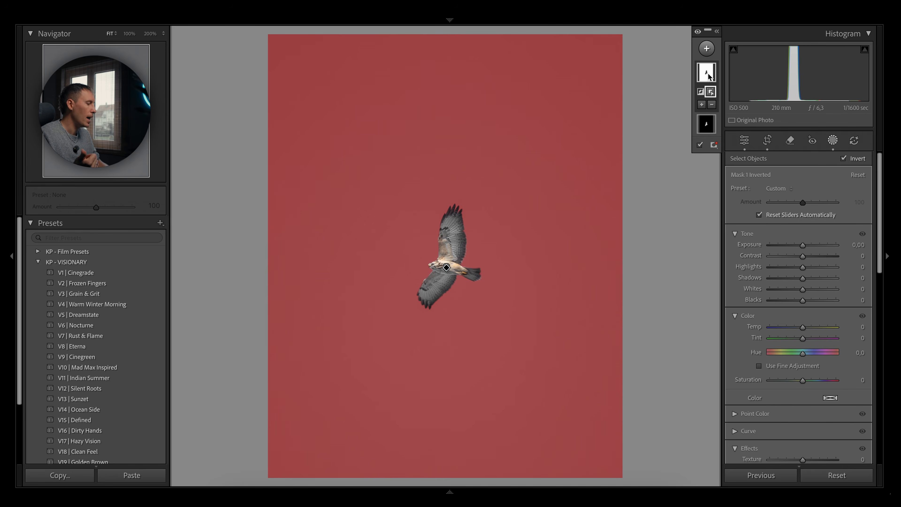
right_click(708, 76)
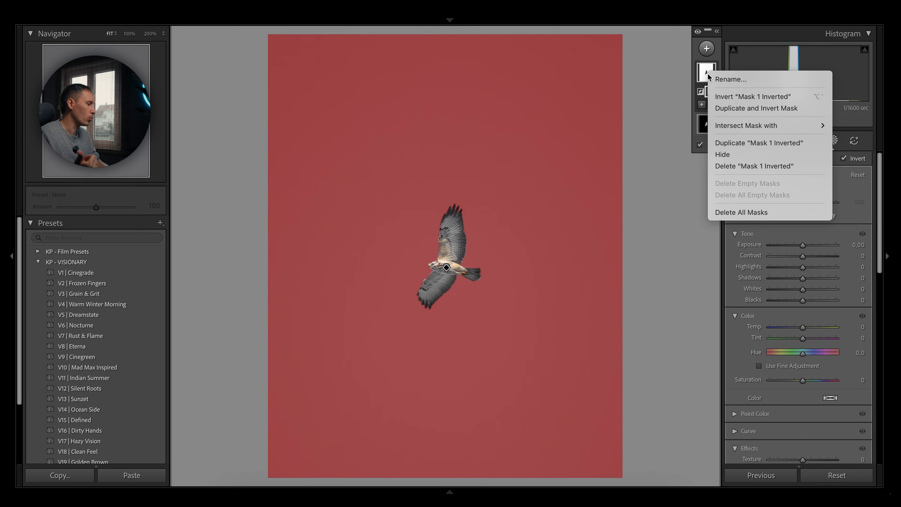
click(717, 144)
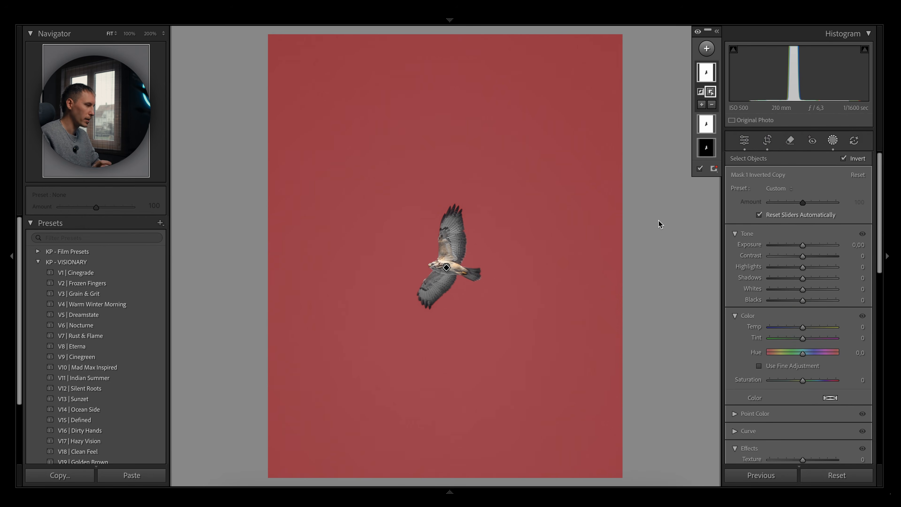
- Intersect the duplicated background mask with a linear gradient running diagonally from the photo's upper-left corner past the bird toward the lower right
mouse_move(709, 149)
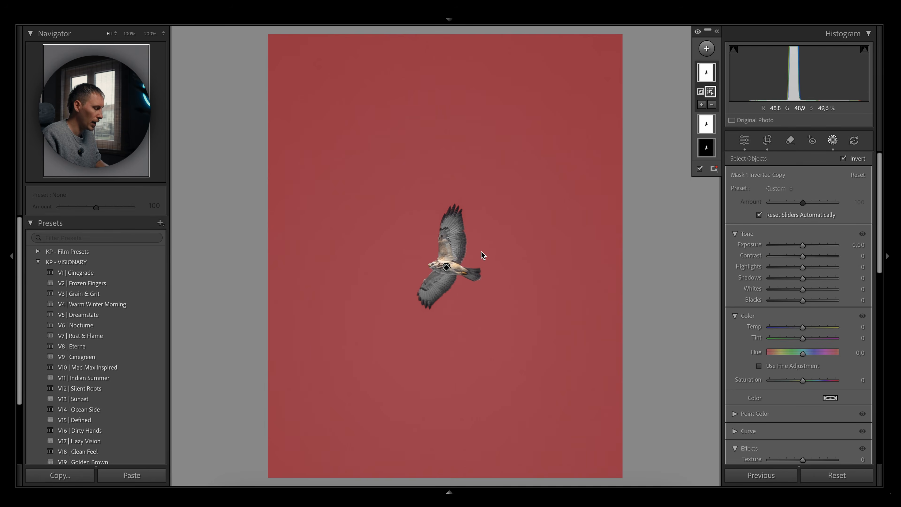
click(436, 275)
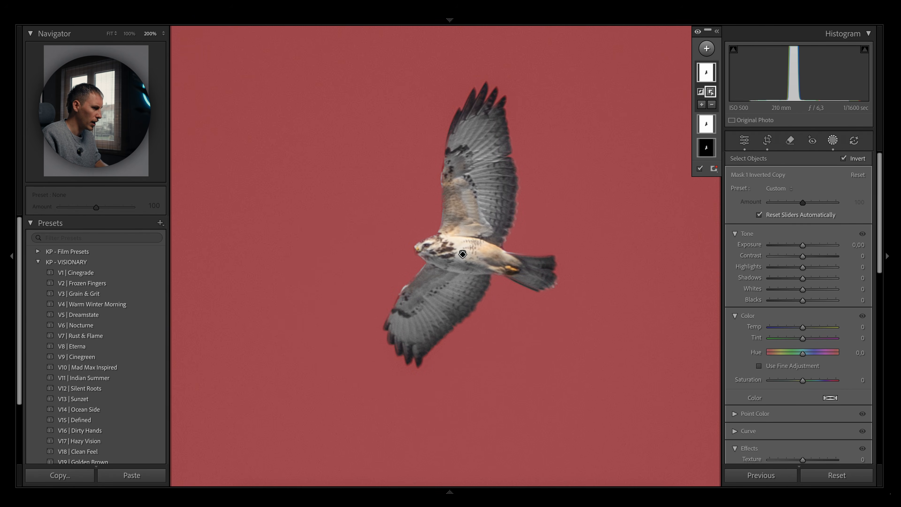
drag(401, 227, 282, 151)
click(281, 152)
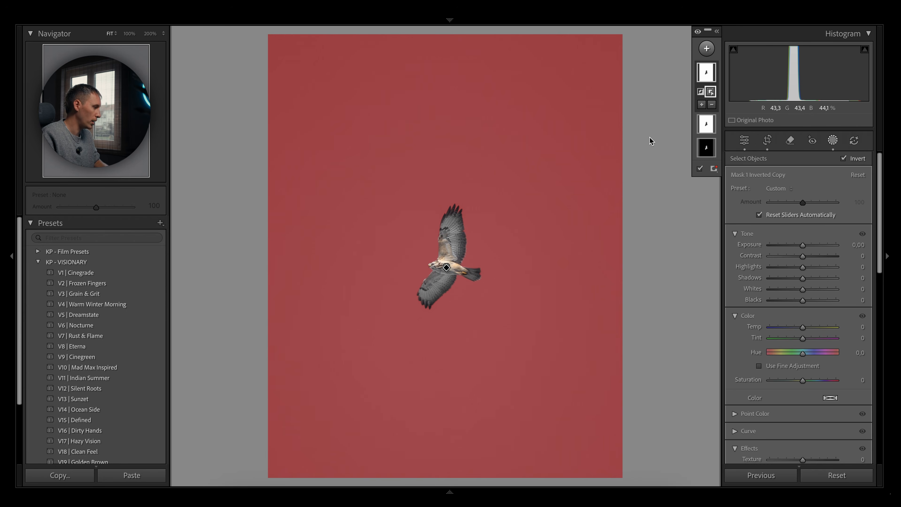
right_click(709, 78)
mouse_move(717, 139)
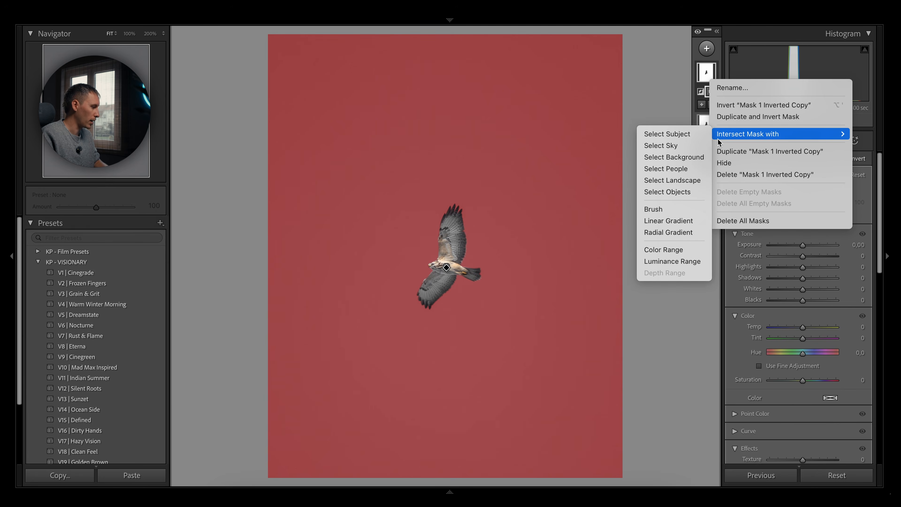
click(653, 221)
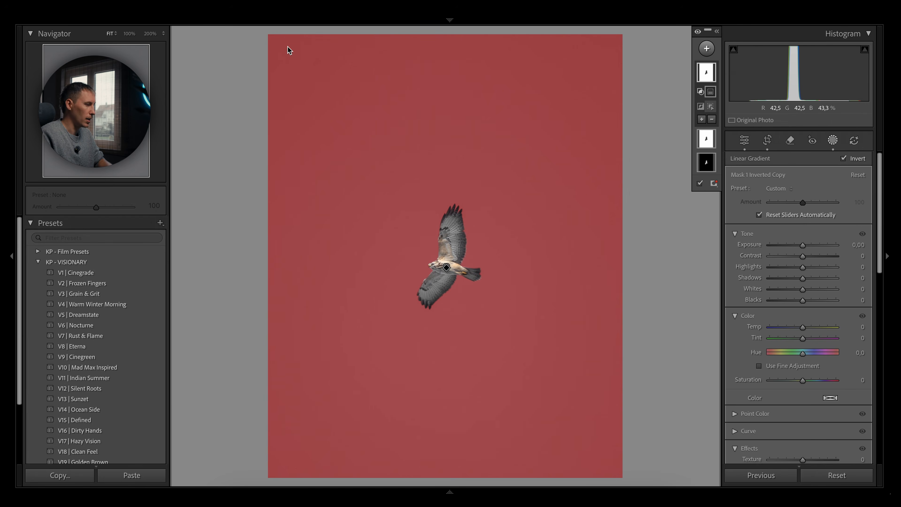
drag(267, 43, 575, 389)
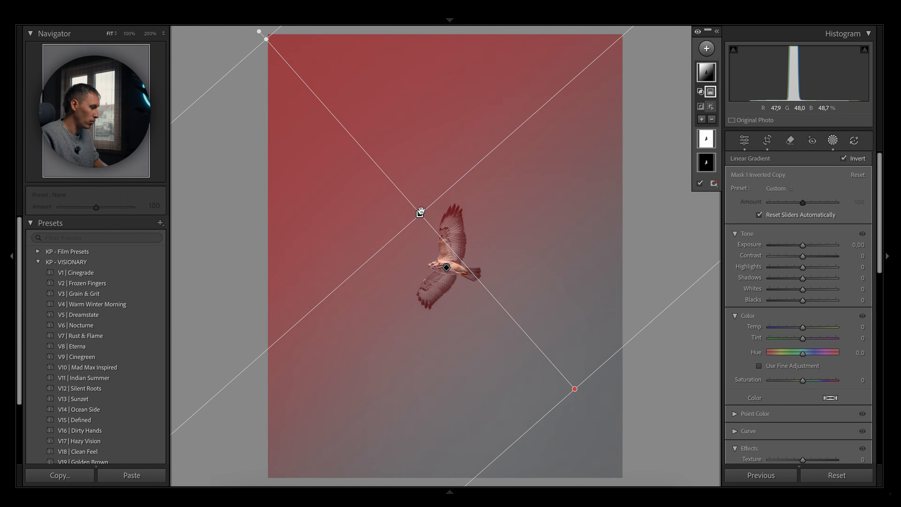
- Shift the gradient toward the photo's upper-left corner and stretch its fade to end just beyond the bird
drag(421, 212, 313, 122)
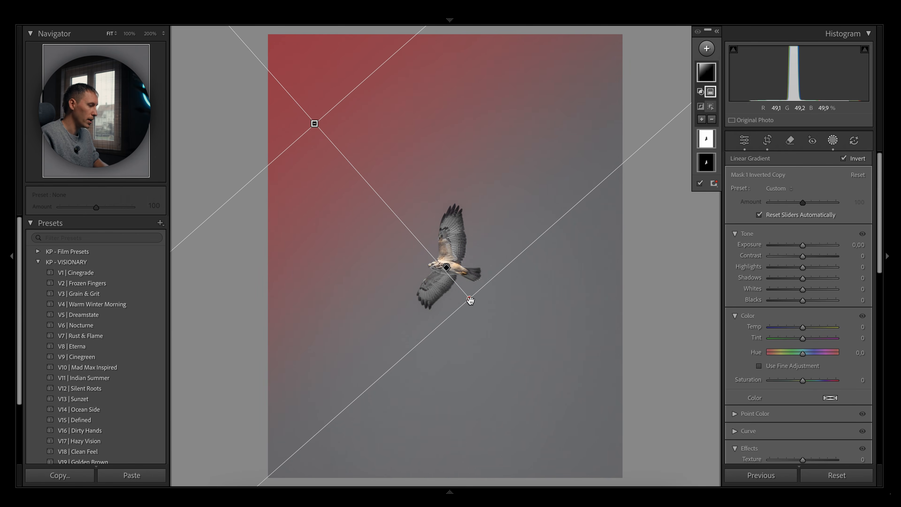
drag(468, 297, 513, 348)
drag(338, 147, 341, 125)
- Set the upper-left gradient mask's Contrast to -64, Clarity to -71, Dehaze to -100 and Exposure to 2.43
drag(767, 255, 781, 259)
scroll(793, 314, down, 5)
drag(794, 313, 767, 323)
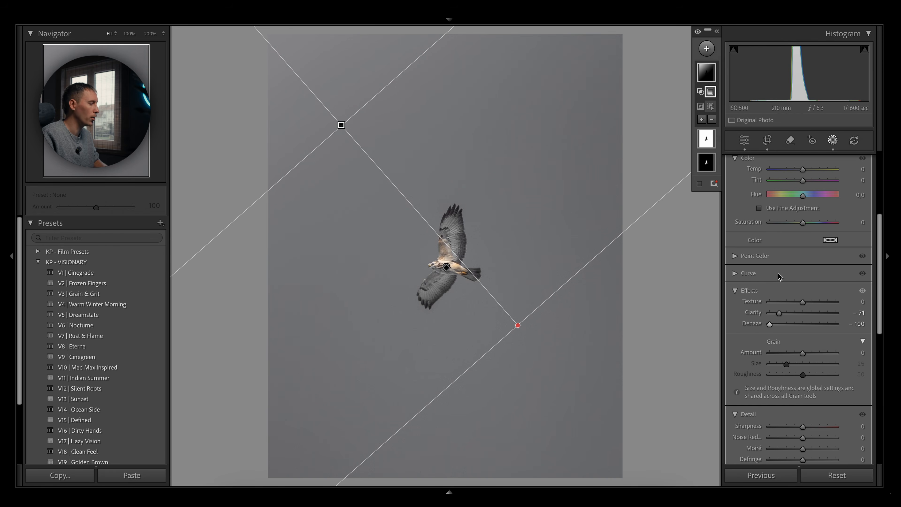
scroll(781, 267, up, 3)
mouse_move(805, 210)
mouse_down()
mouse_move(840, 209)
mouse_move(822, 212)
mouse_up()
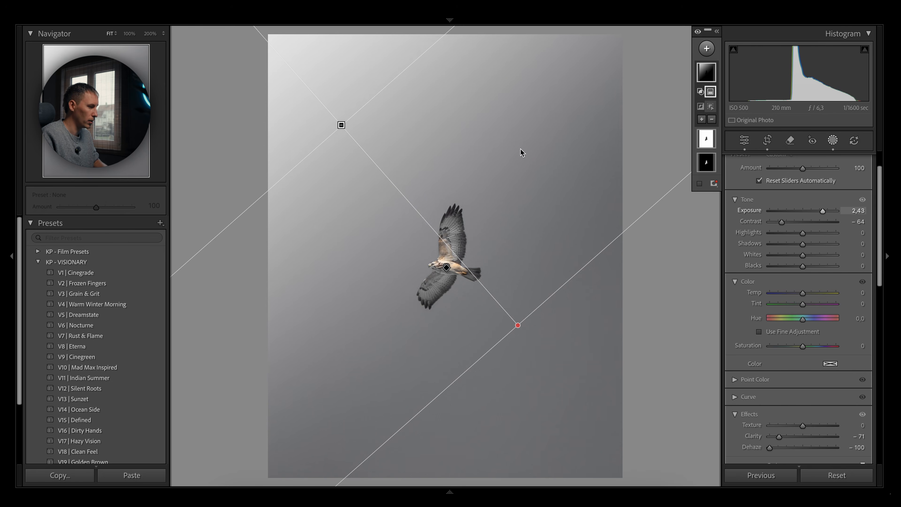
- Fine-tune the bright gradient by nudging it closer to the photo's upper-left corner and slightly widening its fade
drag(341, 125, 332, 114)
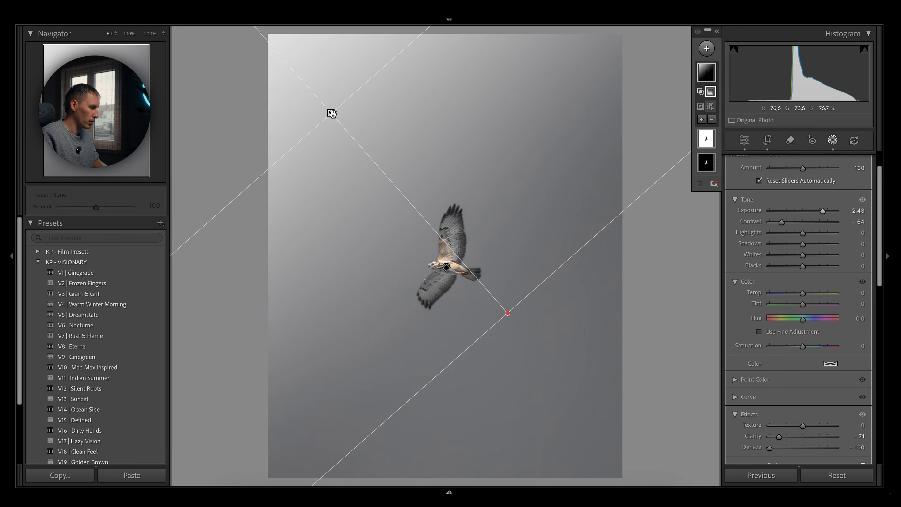
drag(508, 313, 522, 330)
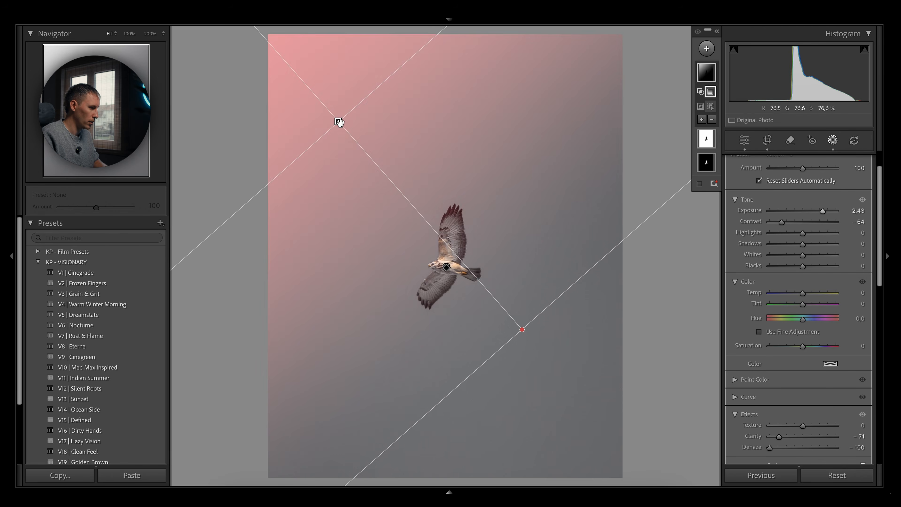
drag(336, 120, 333, 114)
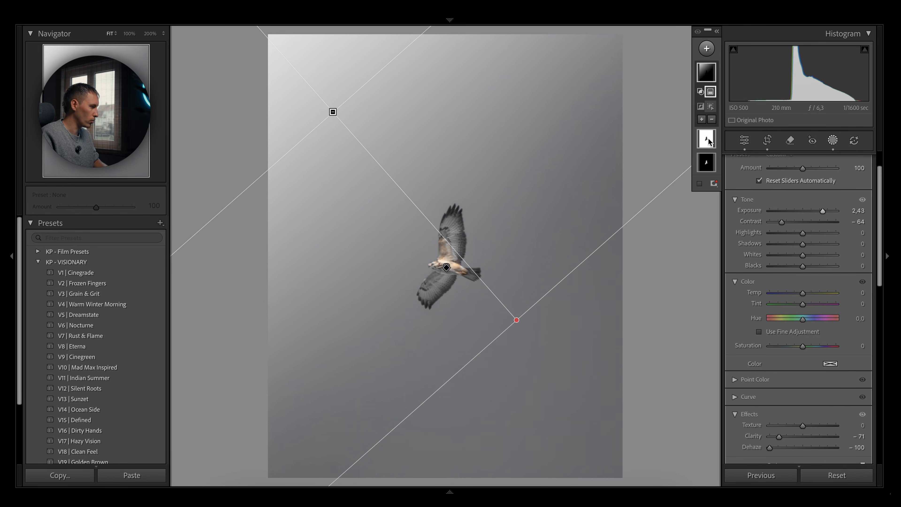
- Intersect the other background mask with a linear gradient from the photo's lower-right corner, shifted toward that corner and fading out above the bird
click(707, 142)
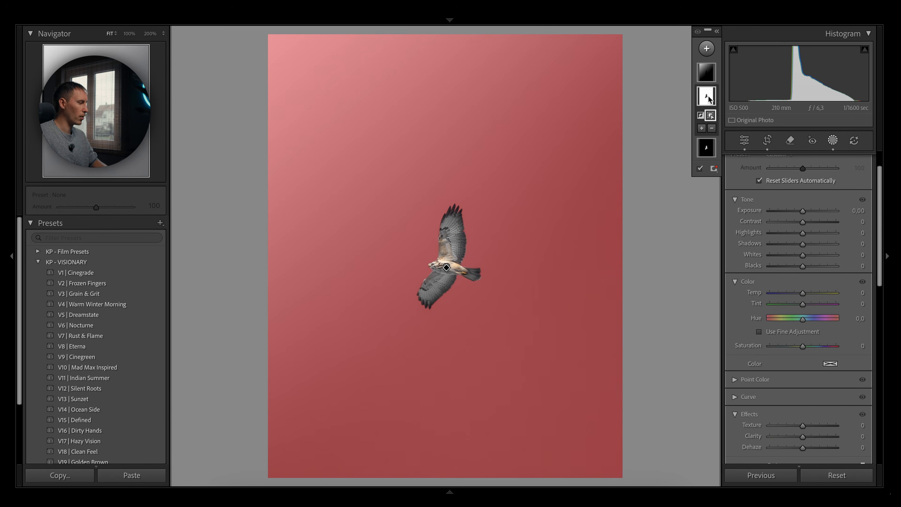
right_click(707, 96)
mouse_move(721, 147)
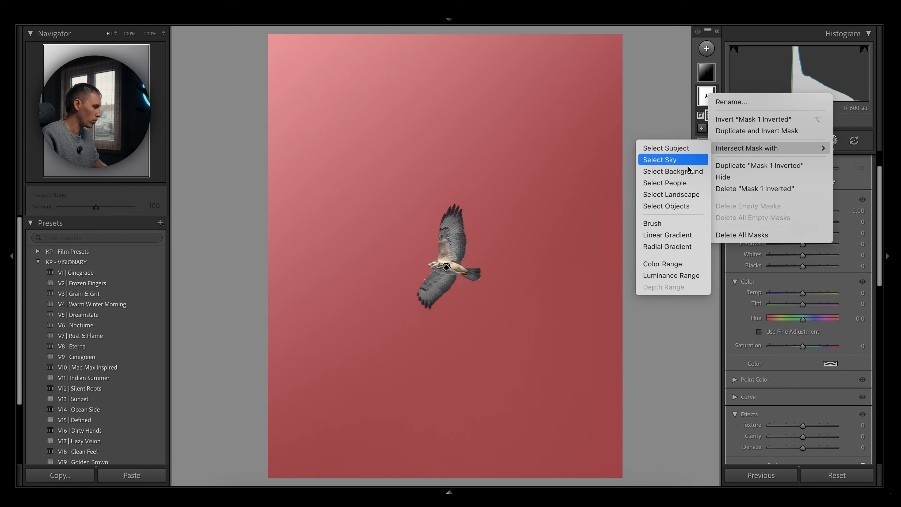
click(667, 234)
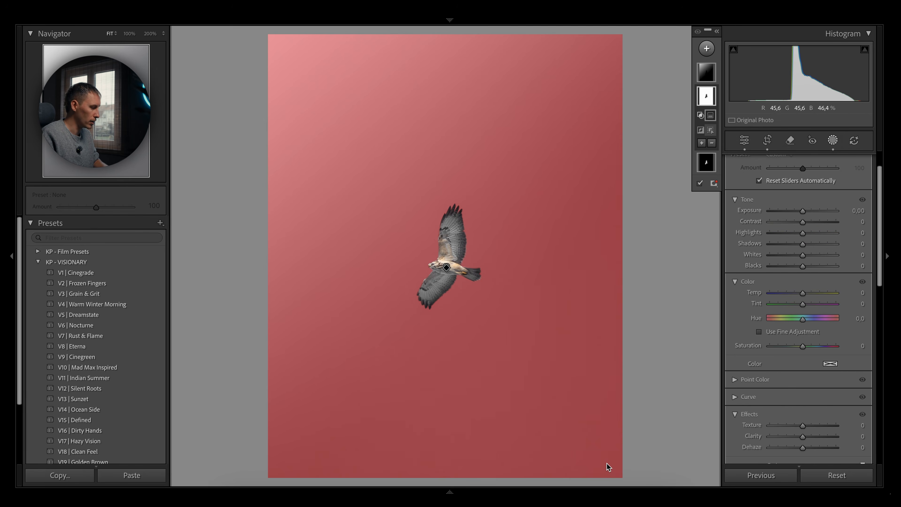
drag(607, 467, 261, 24)
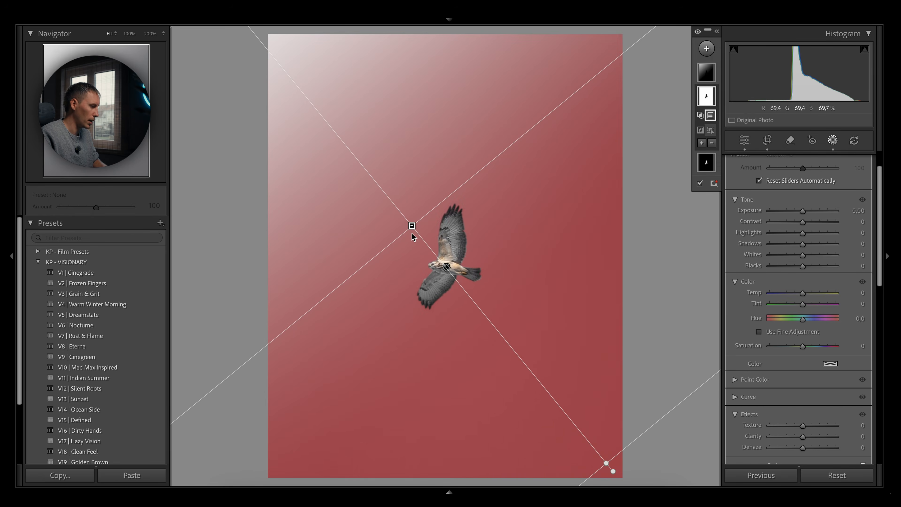
drag(411, 226, 582, 408)
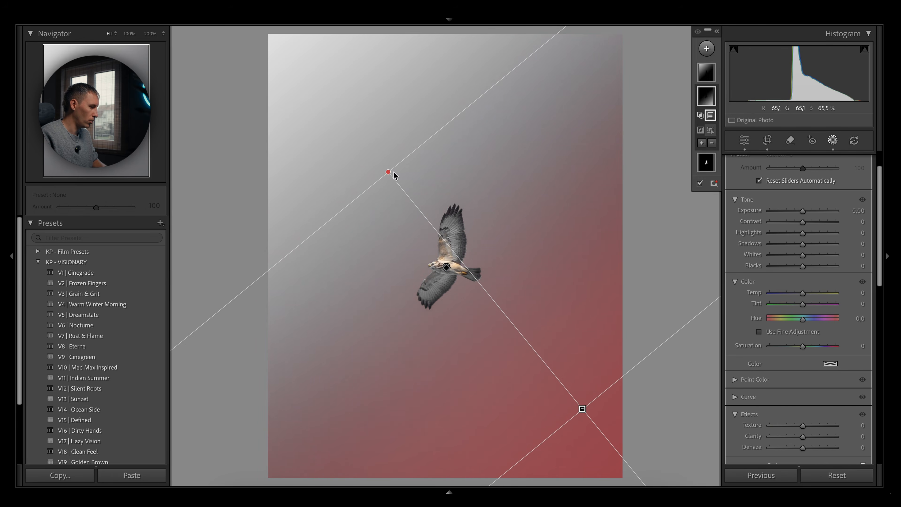
drag(388, 172, 374, 155)
- Darken the lower-right gradient mask by setting its Exposure to -3.20
drag(802, 211, 776, 210)
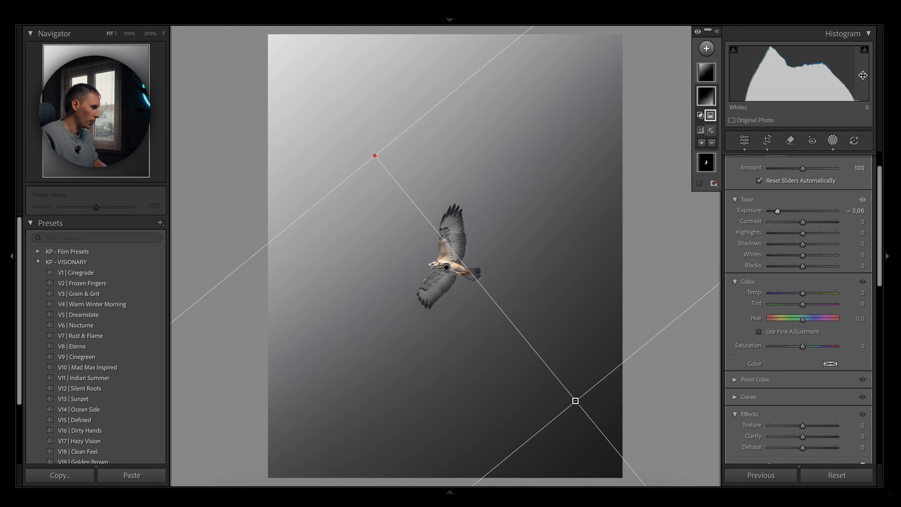
drag(777, 212, 777, 211)
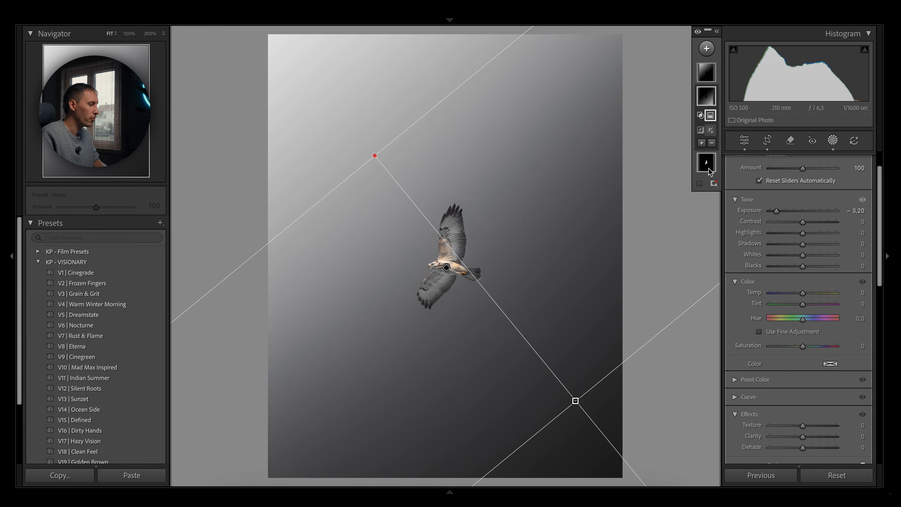
mouse_move(708, 168)
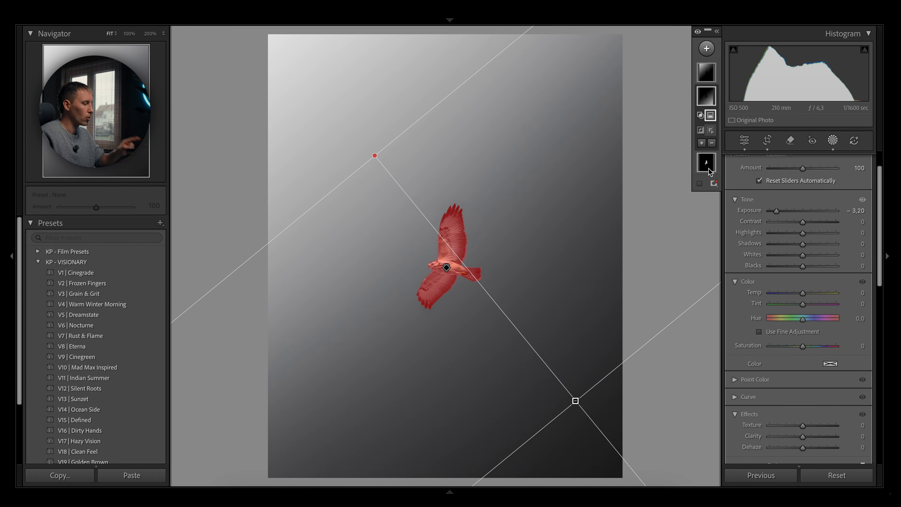
- Leave masking and set the Color Mixer's Blue hue to -15 and Blue saturation to -40
click(833, 141)
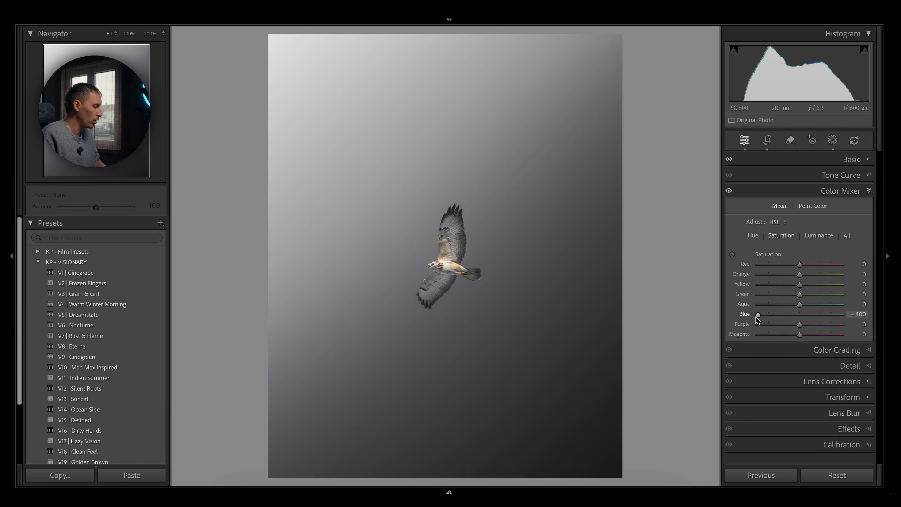
drag(756, 316, 782, 314)
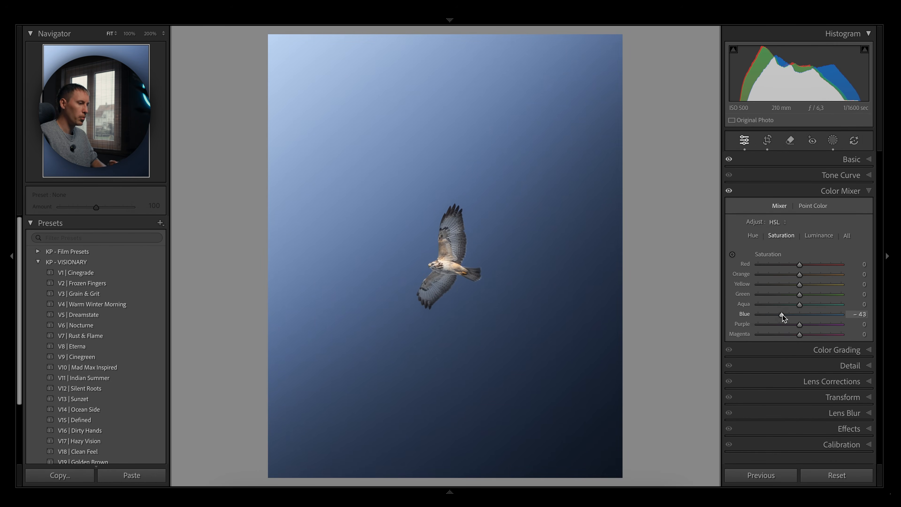
click(753, 235)
drag(799, 314, 792, 316)
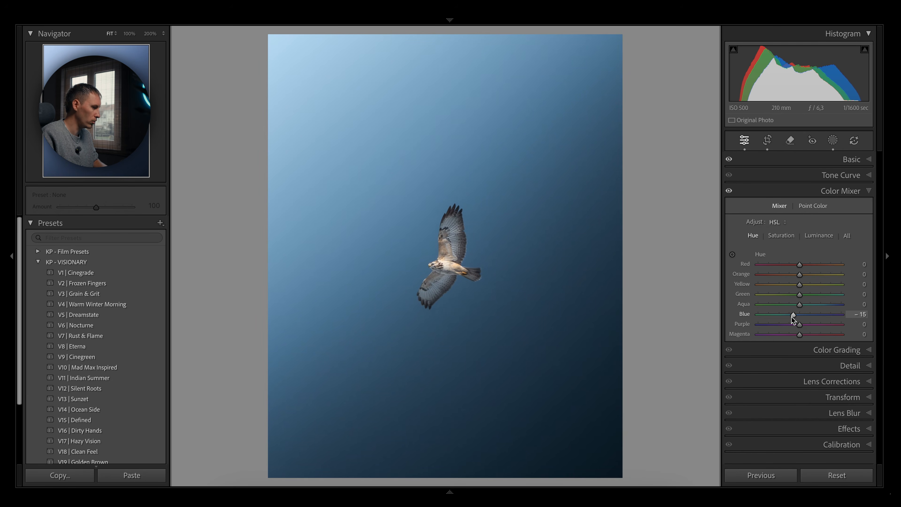
click(781, 236)
drag(799, 314, 781, 316)
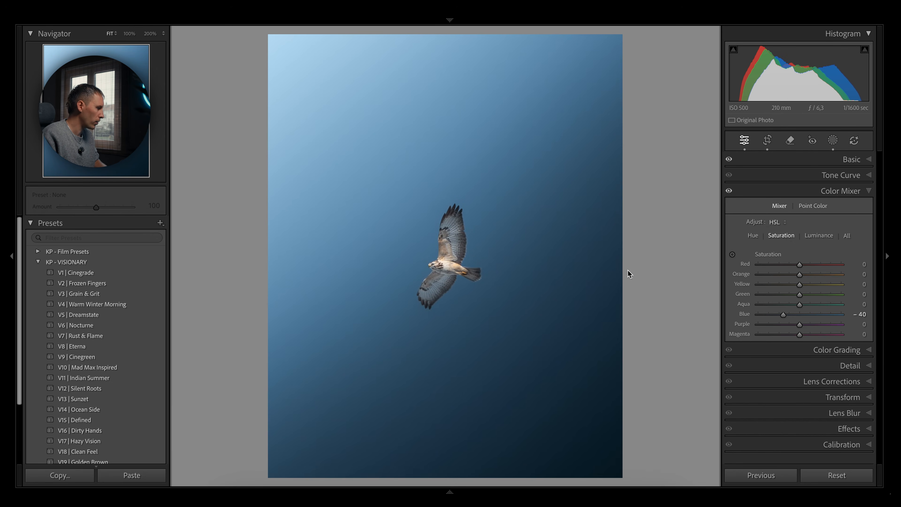
- Set the bird mask's Highlights to -25, Shadows to 35 and Clarity to 31
click(835, 142)
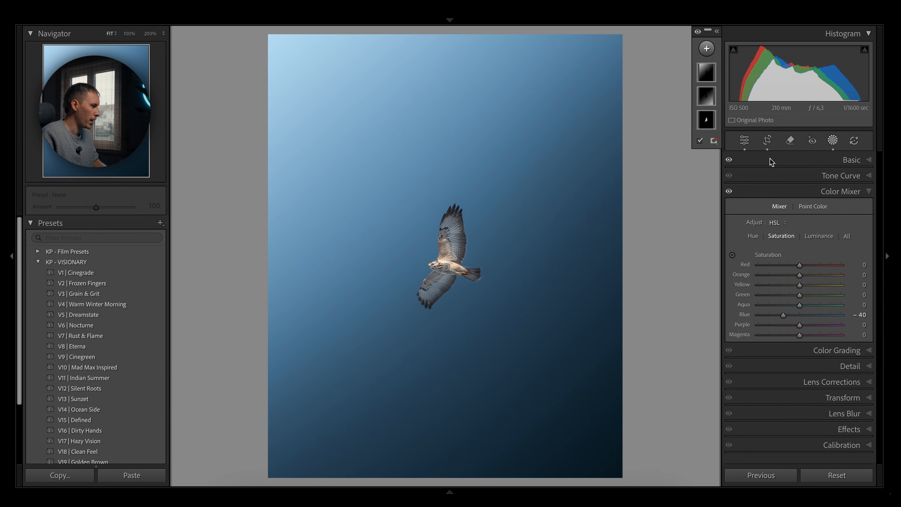
click(711, 124)
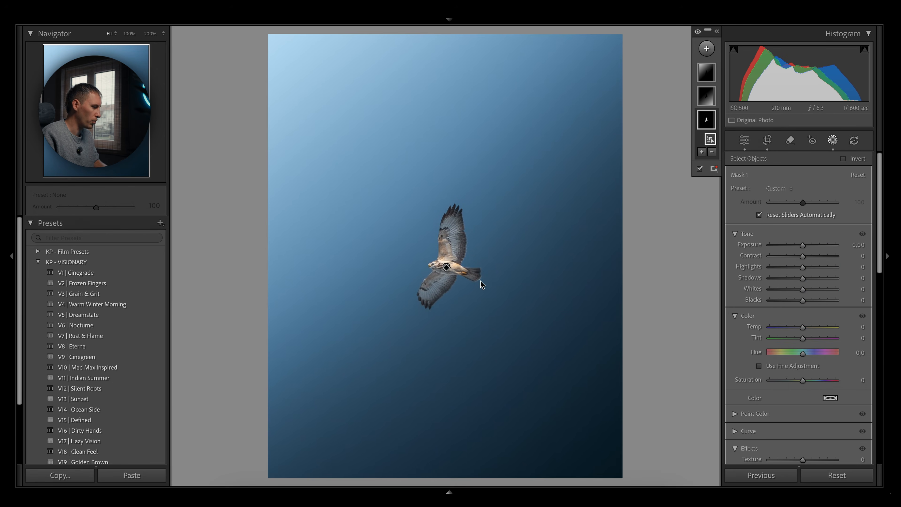
click(98, 113)
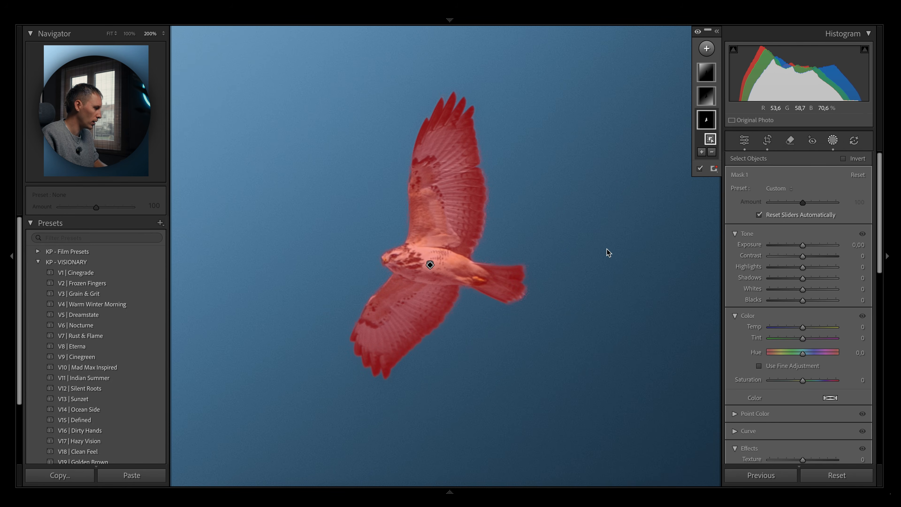
mouse_move(803, 270)
mouse_down()
mouse_move(792, 270)
mouse_move(813, 279)
mouse_up()
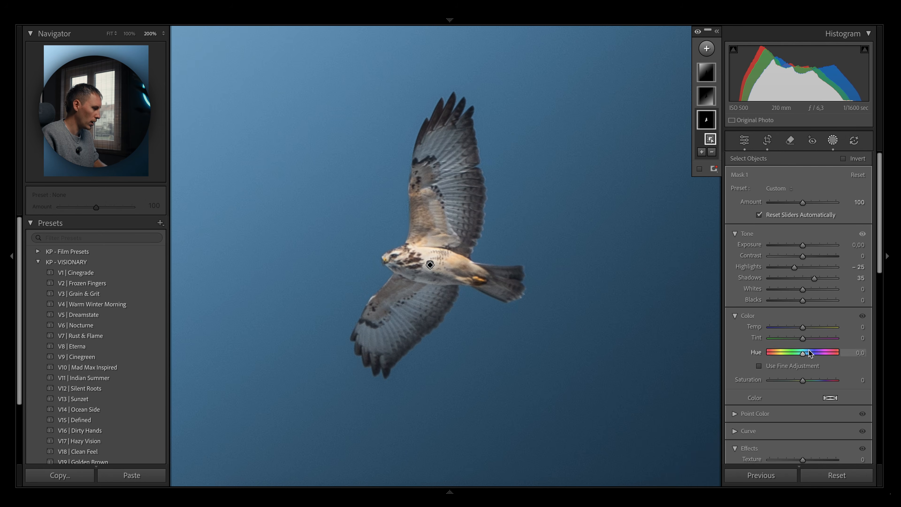
scroll(807, 354, down, 5)
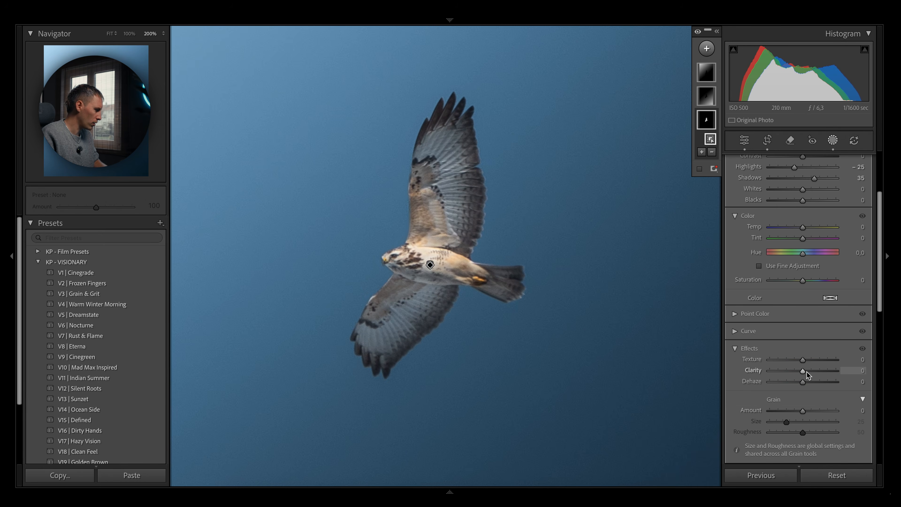
drag(804, 373, 813, 372)
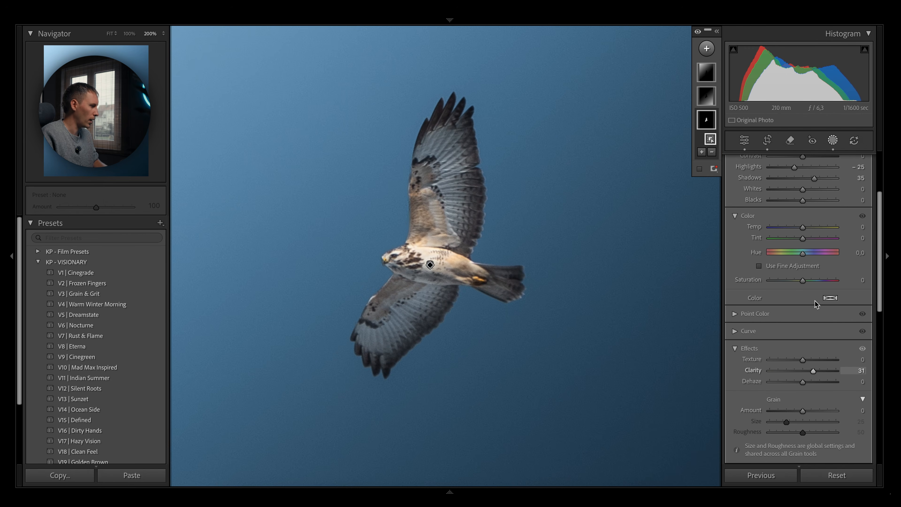
- Try small Yellow and Orange hue shifts in the Color Mixer, and set Orange saturation to +5 and Yellow saturation to +31
click(834, 146)
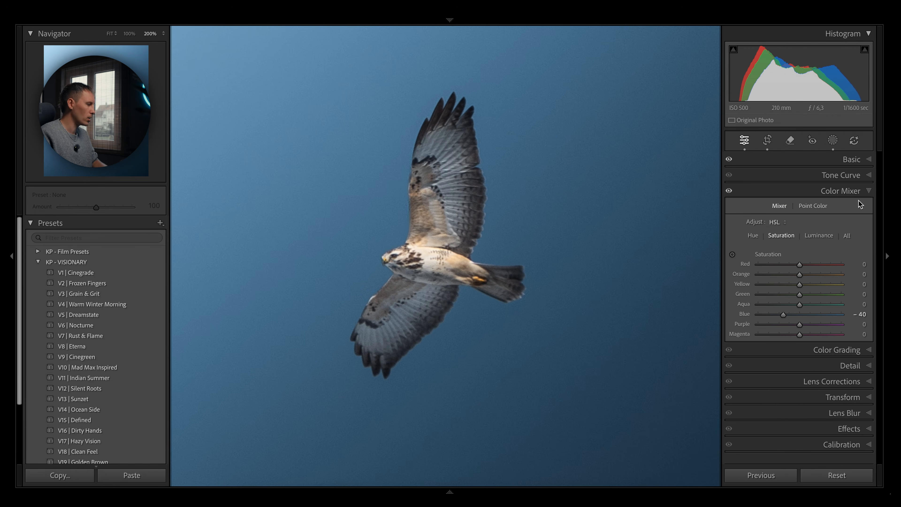
click(755, 234)
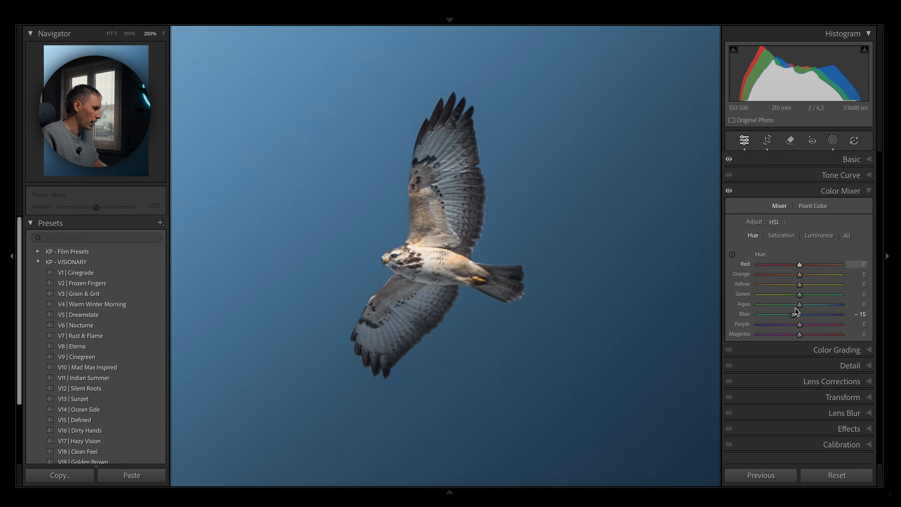
mouse_move(799, 285)
mouse_down()
mouse_move(778, 285)
mouse_move(799, 285)
mouse_up()
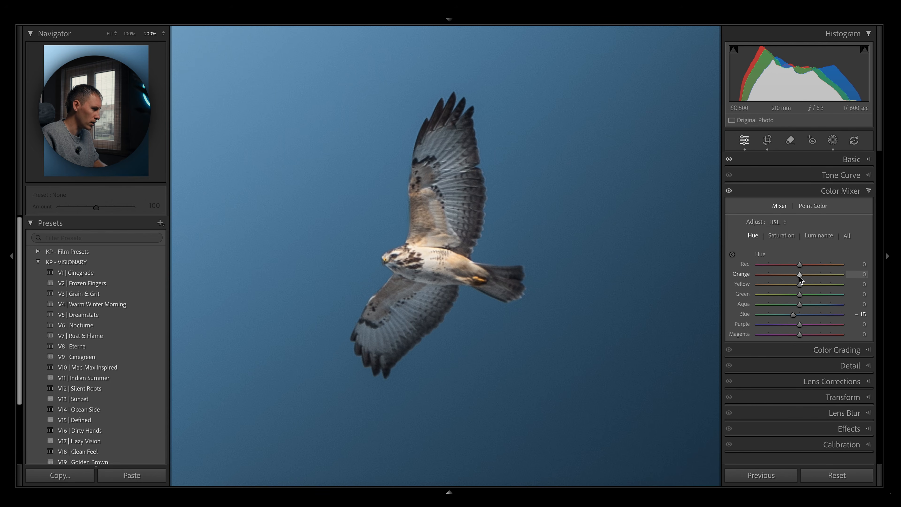
mouse_move(800, 276)
mouse_down()
mouse_move(834, 275)
mouse_move(771, 276)
mouse_move(801, 279)
mouse_up()
click(784, 237)
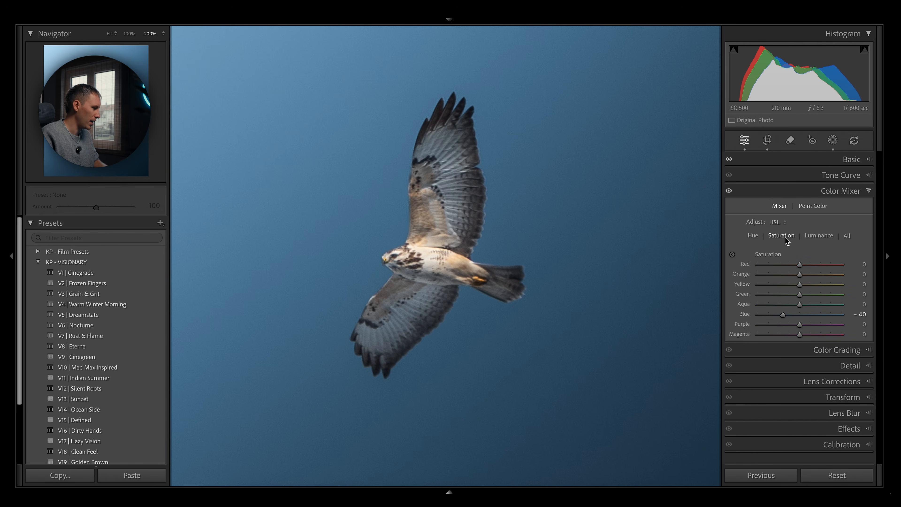
mouse_move(802, 276)
mouse_down()
mouse_move(821, 275)
mouse_move(809, 275)
mouse_move(812, 283)
mouse_up()
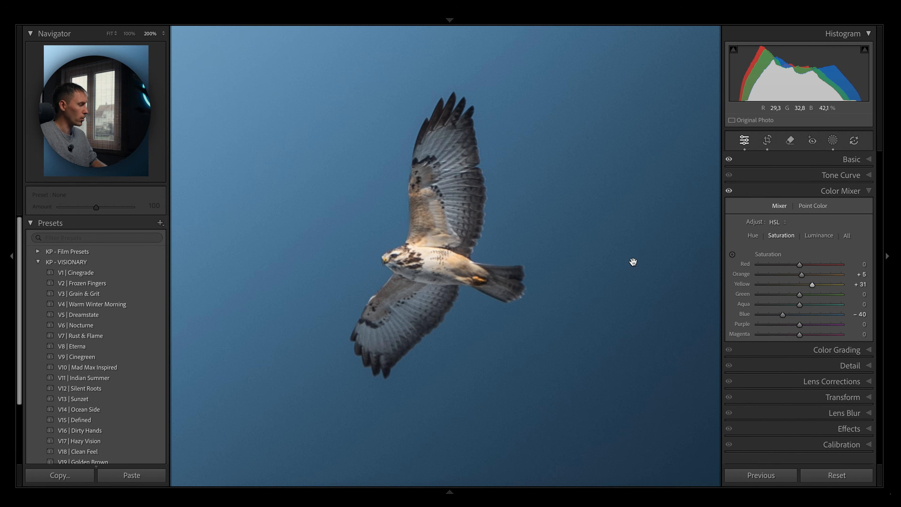
- Create a new object-selection mask covering the whole bird
click(832, 140)
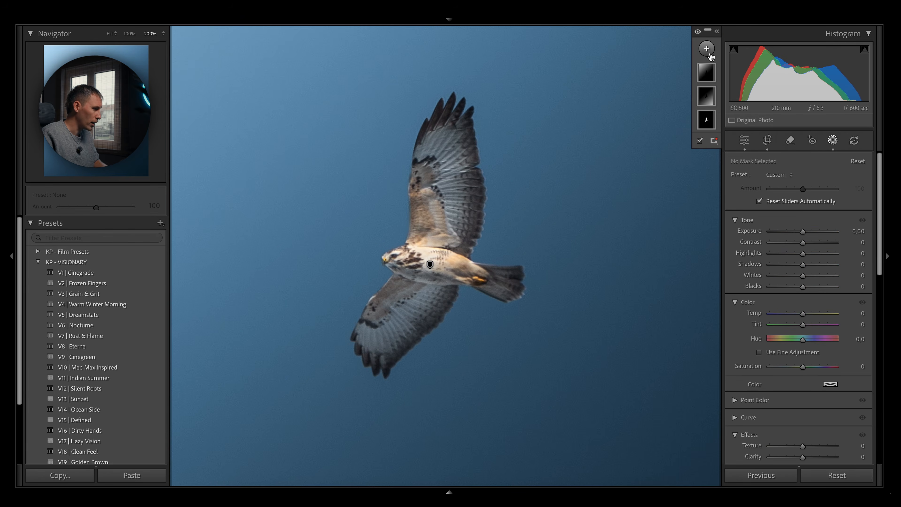
click(707, 50)
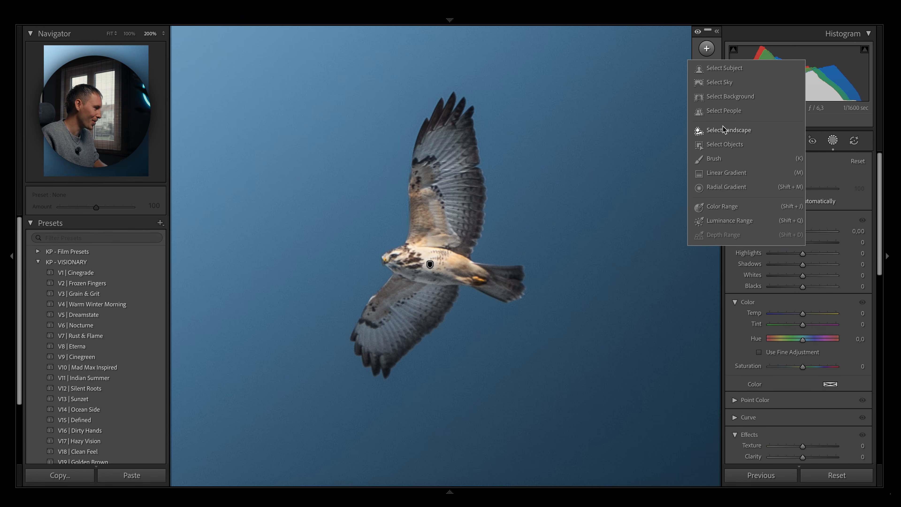
click(722, 145)
mouse_move(448, 124)
mouse_down()
mouse_move(418, 278)
mouse_move(393, 339)
mouse_move(489, 286)
mouse_up()
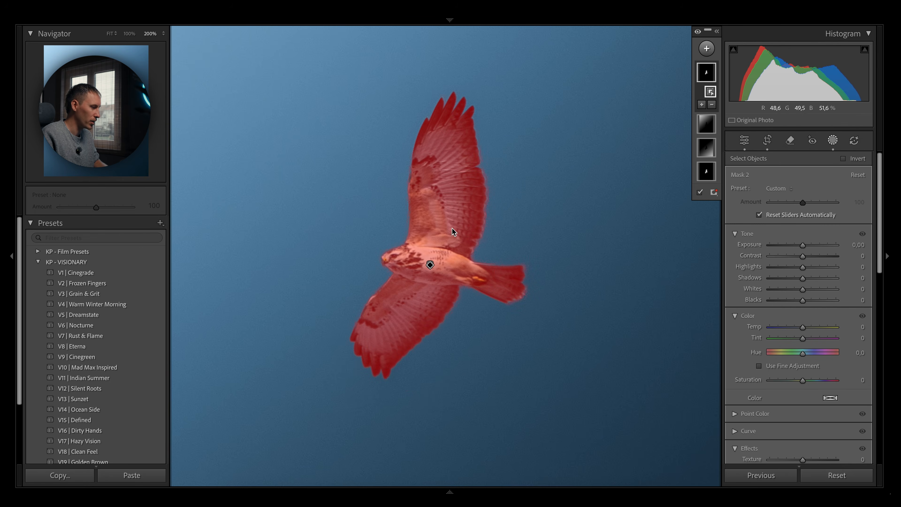
- Intersect the new bird mask with a size 8 brush, painting so that only the flight feathers of both wings stay masked
right_click(706, 72)
mouse_move(742, 126)
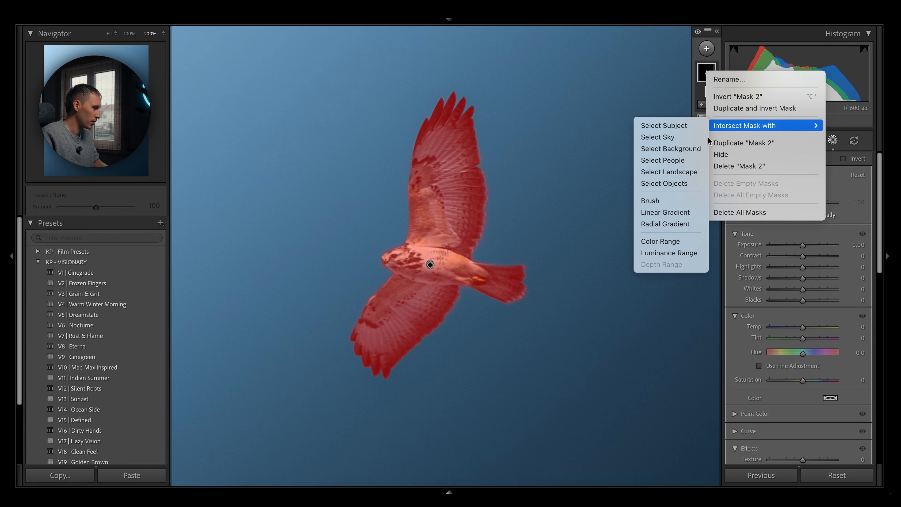
click(667, 200)
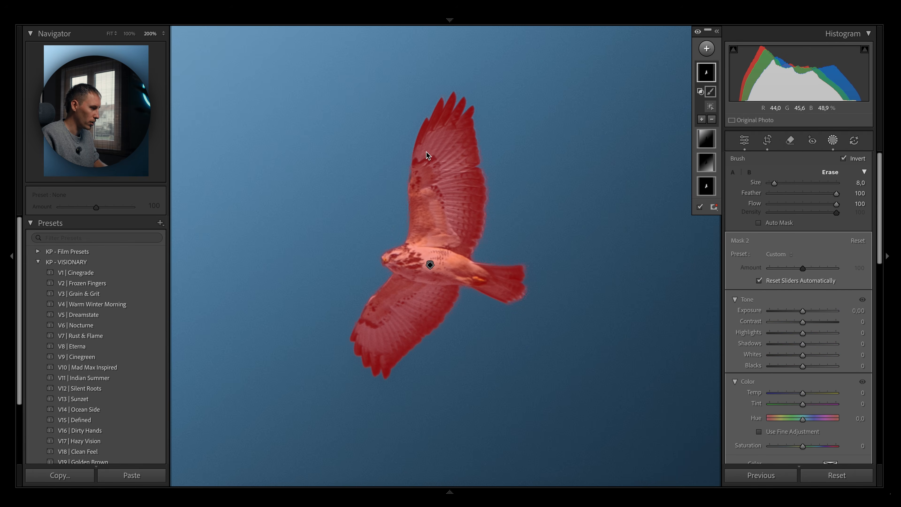
mouse_move(424, 153)
mouse_down()
mouse_move(452, 136)
mouse_move(448, 178)
mouse_move(462, 224)
mouse_move(451, 144)
mouse_move(462, 202)
mouse_move(463, 137)
mouse_up()
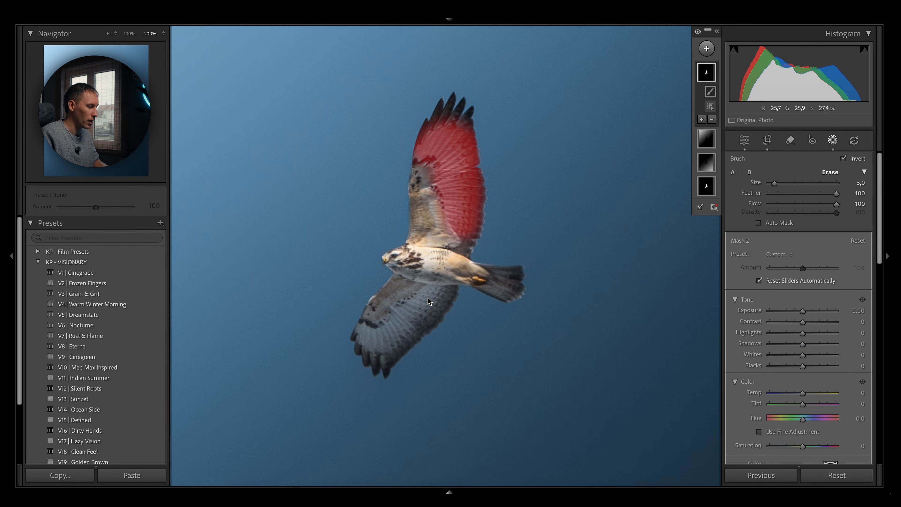
mouse_move(429, 301)
mouse_down()
mouse_move(396, 336)
mouse_move(363, 334)
mouse_move(381, 341)
mouse_move(435, 301)
mouse_up()
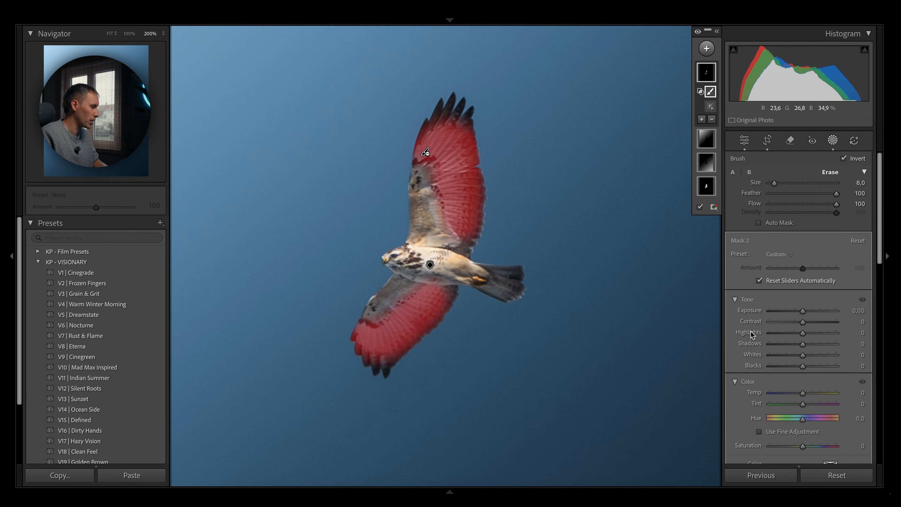
- Set the wing mask's Highlights to 18, Whites to 34, Saturation to -28 and Temp to -11, and leave masking
scroll(793, 329, down, 2)
drag(801, 324, 809, 304)
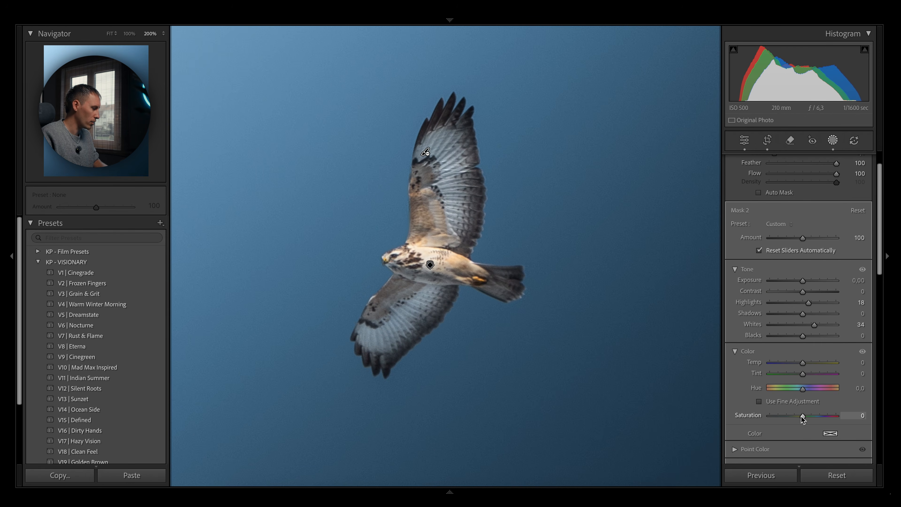
drag(797, 416, 794, 416)
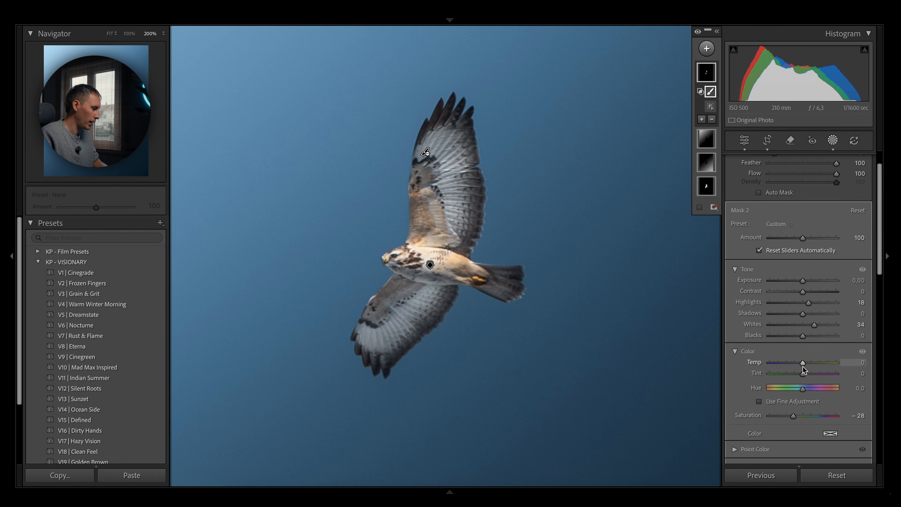
drag(802, 366, 796, 366)
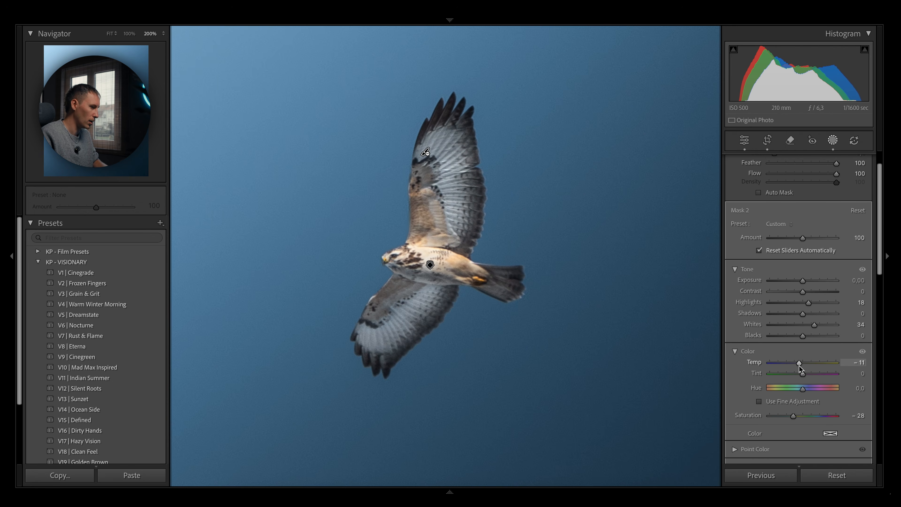
drag(798, 366, 799, 365)
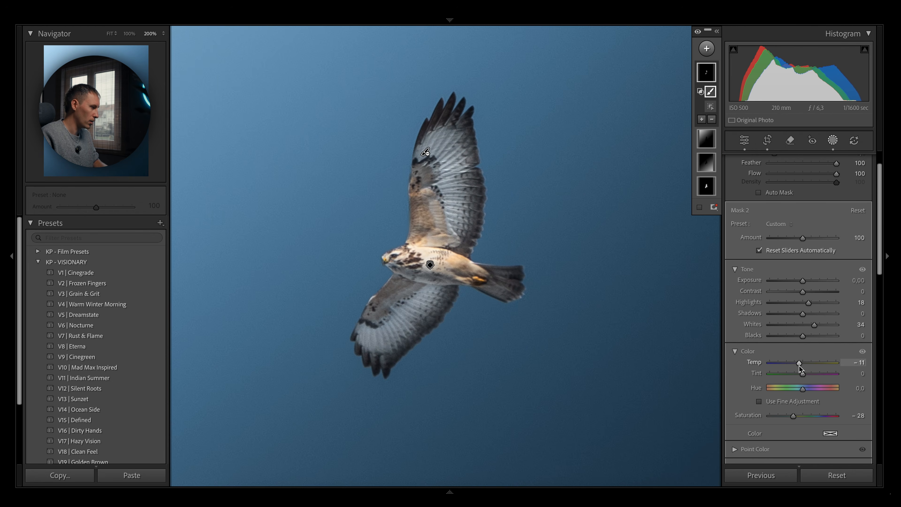
click(833, 143)
- Compare the whole edited photo with its original version several times
click(544, 216)
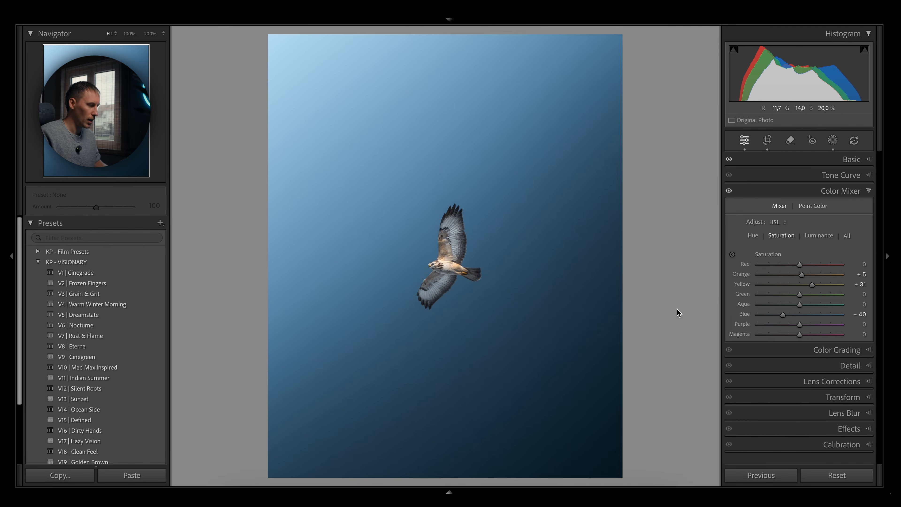
key(backslash)
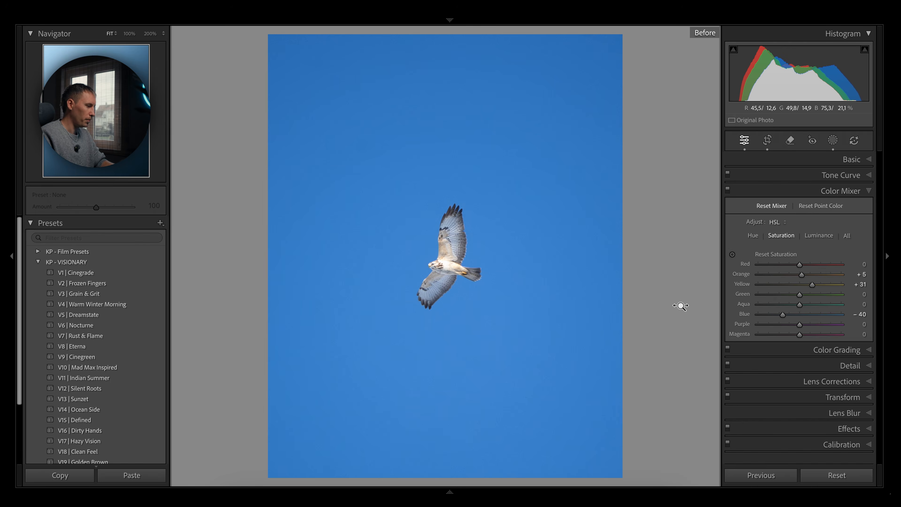
key(backslash)
key(backslash)
key(backslash)
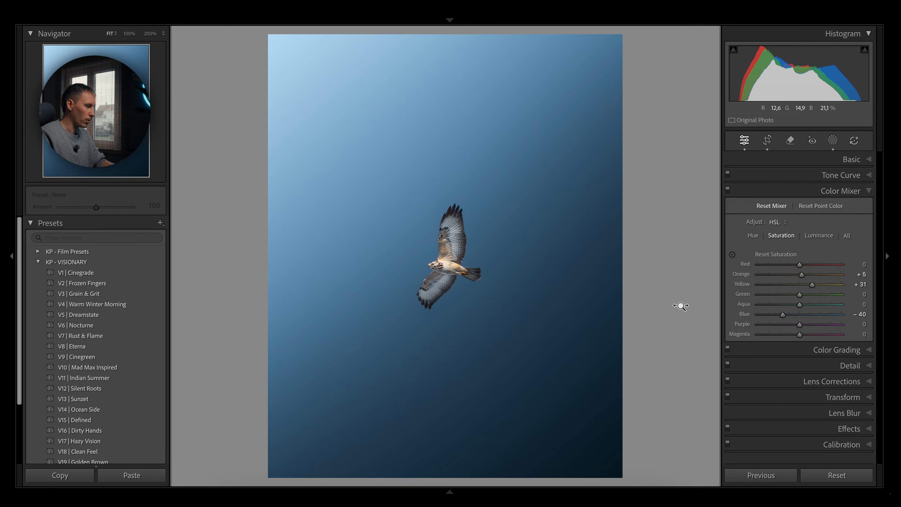
key(backslash)
key(backslash)
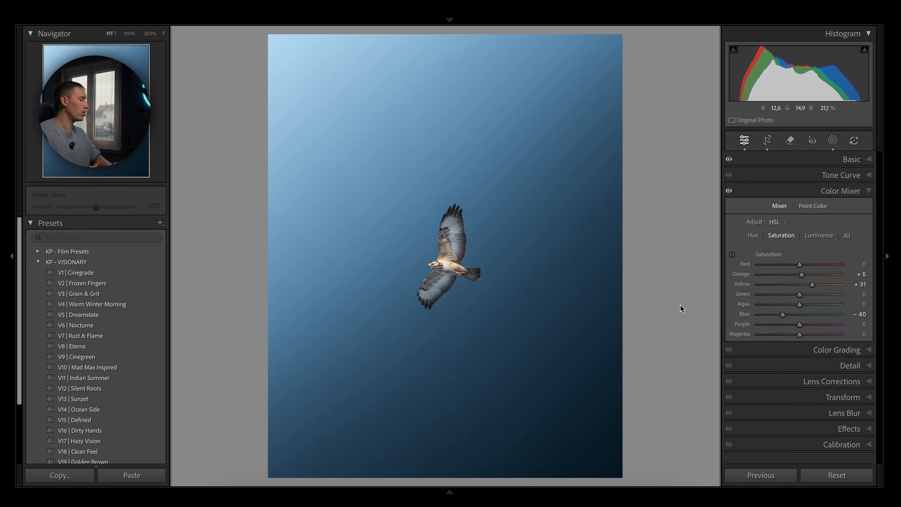
- Try a global Contrast of +76 in the Basic adjustments, and reset it
click(841, 160)
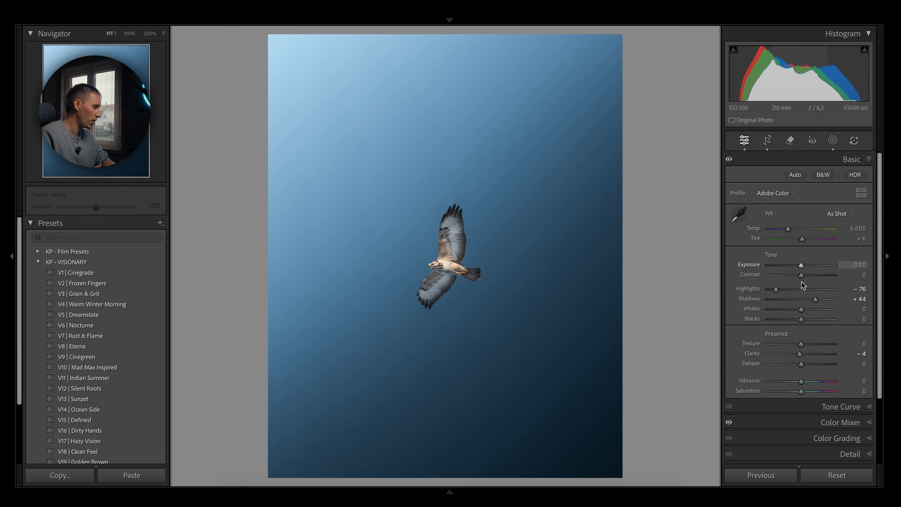
drag(800, 276, 821, 276)
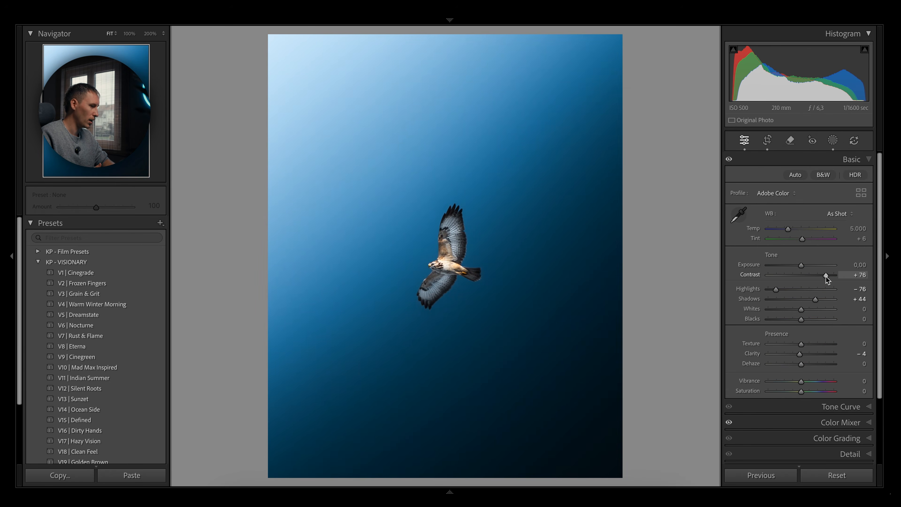
double_click(826, 276)
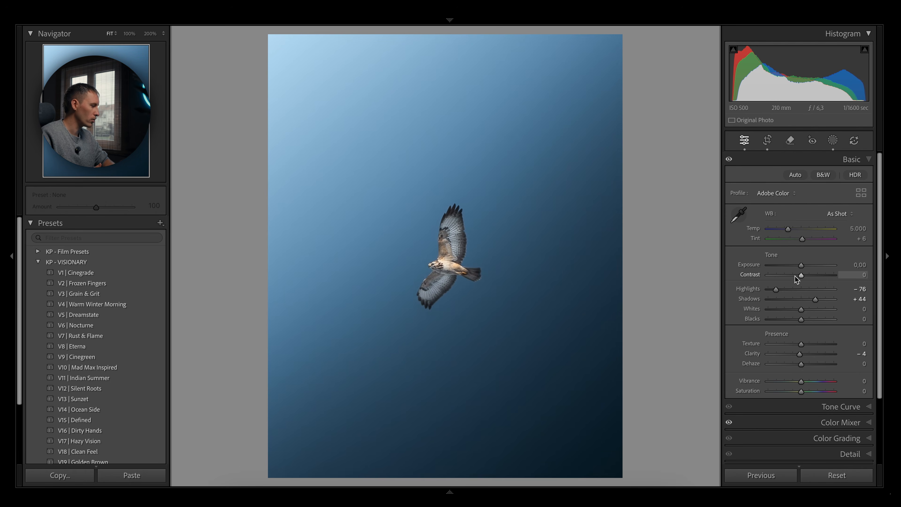
click(861, 162)
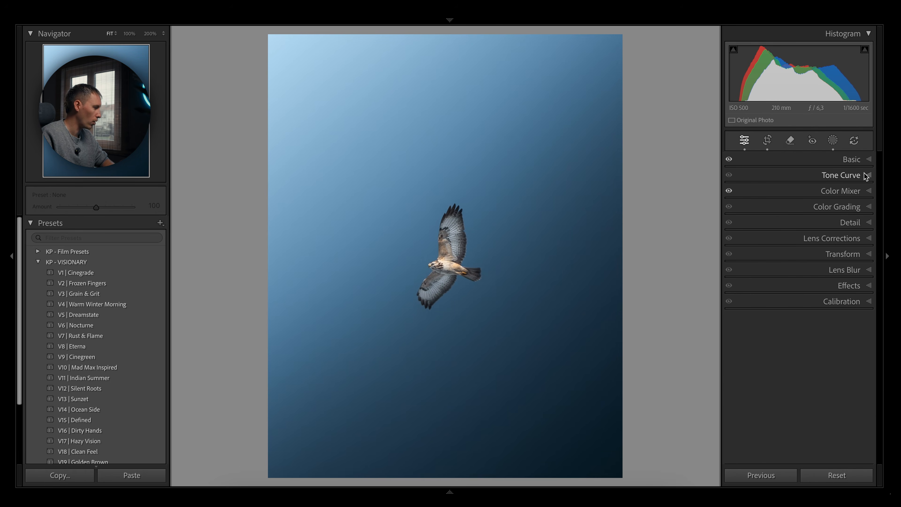
- Add shadow, midtone and highlight points to the tone curve, lower the white endpoint to output 250 and slightly lift the black endpoint
click(865, 176)
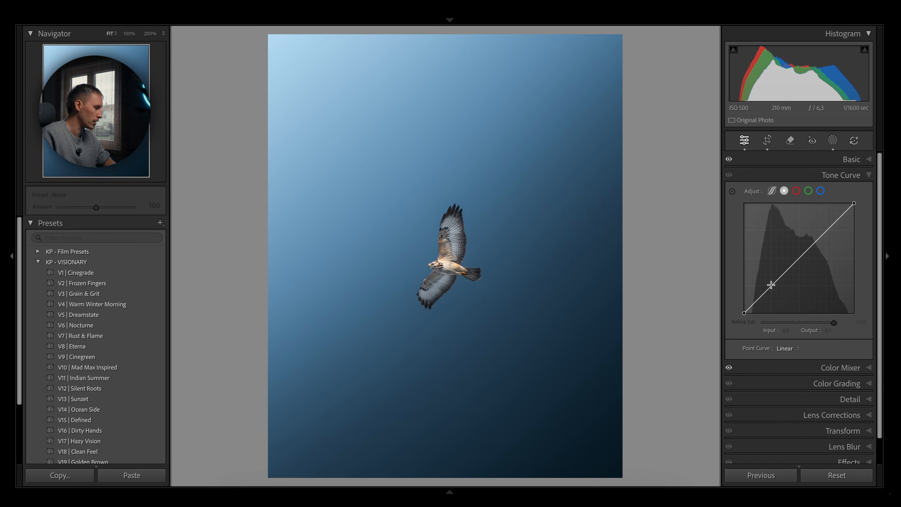
drag(772, 287, 771, 285)
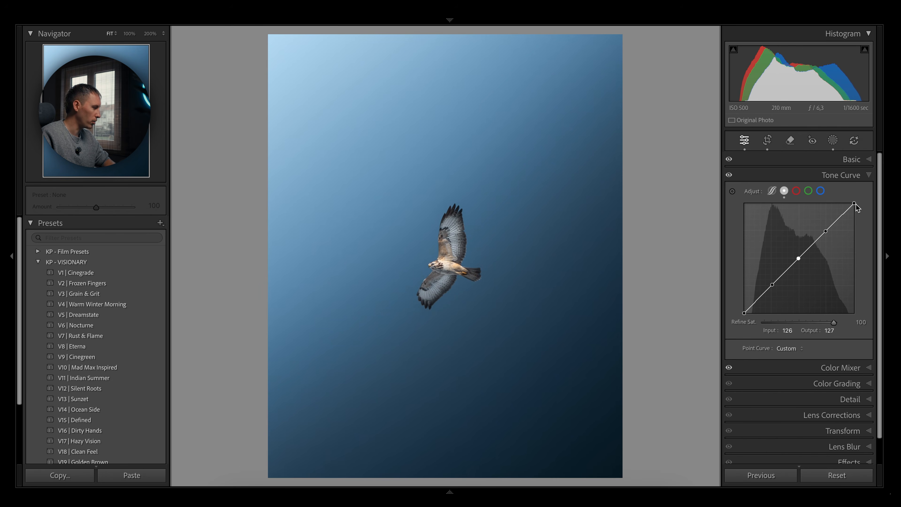
drag(855, 203, 861, 205)
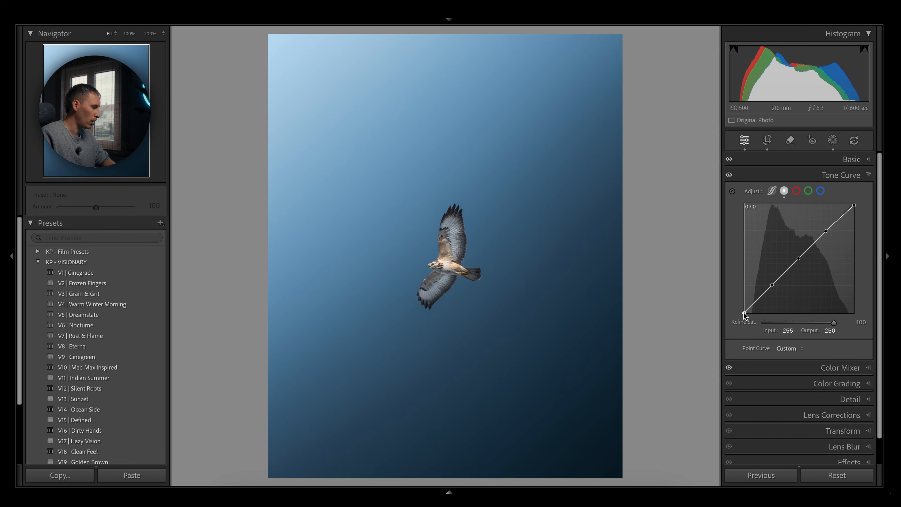
drag(743, 313, 738, 311)
- Shape the tone curve into an S by setting the shadow point to input 60, output 44 and raising the highlight point, and check the bird
drag(772, 284, 770, 298)
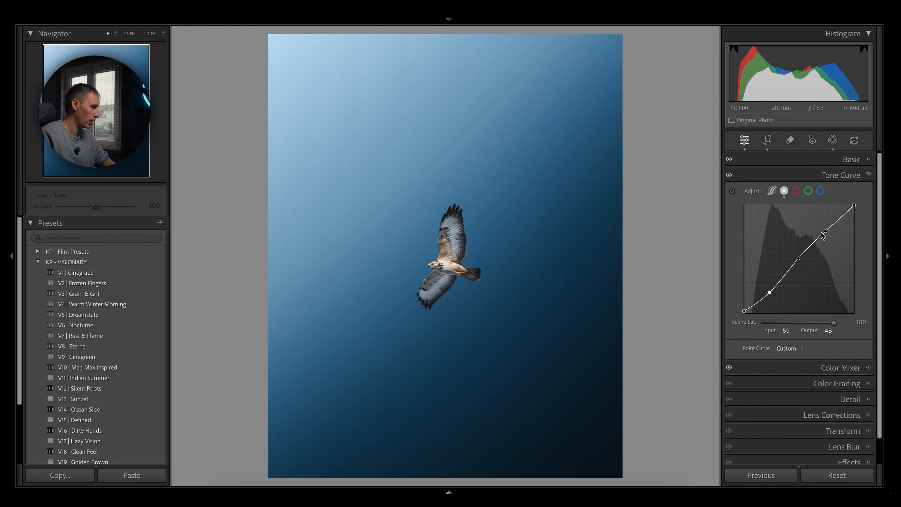
drag(825, 231, 825, 223)
drag(770, 293, 770, 294)
click(453, 231)
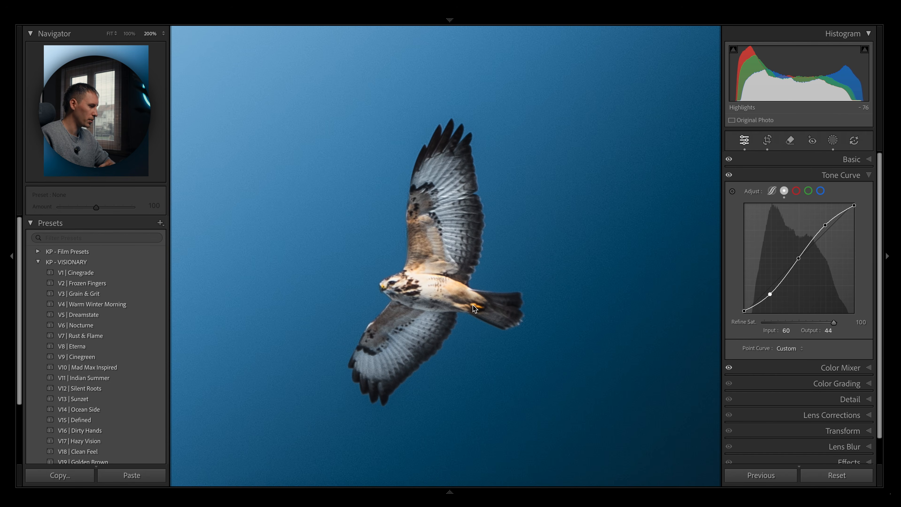
click(423, 281)
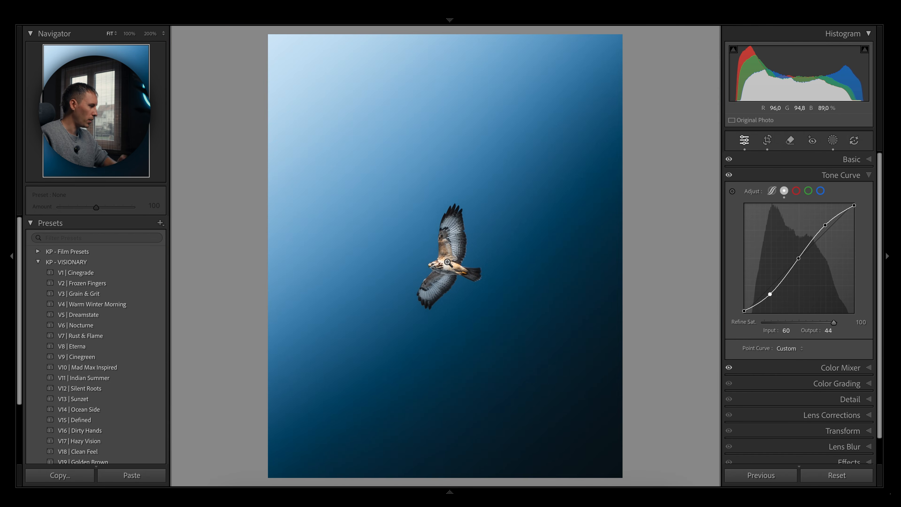
- Set the whole-bird mask's Highlights to -68 and Shadows to 70
click(832, 141)
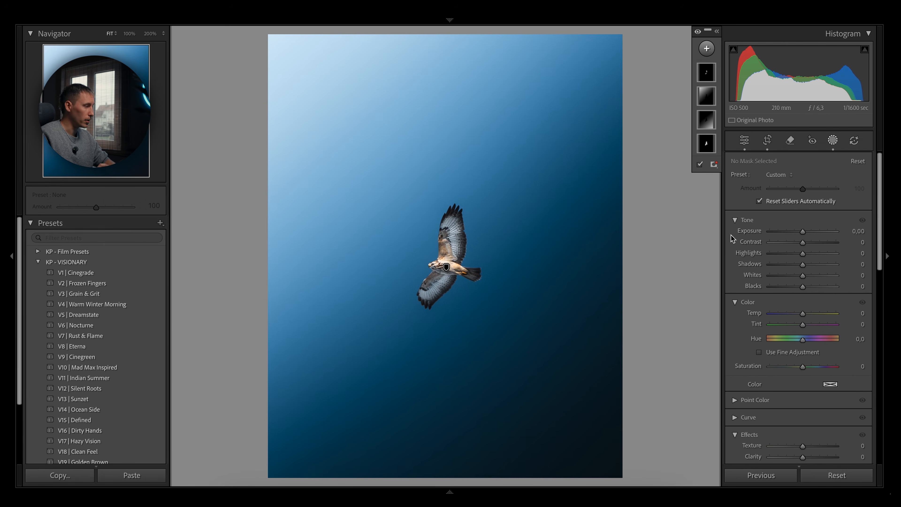
click(710, 144)
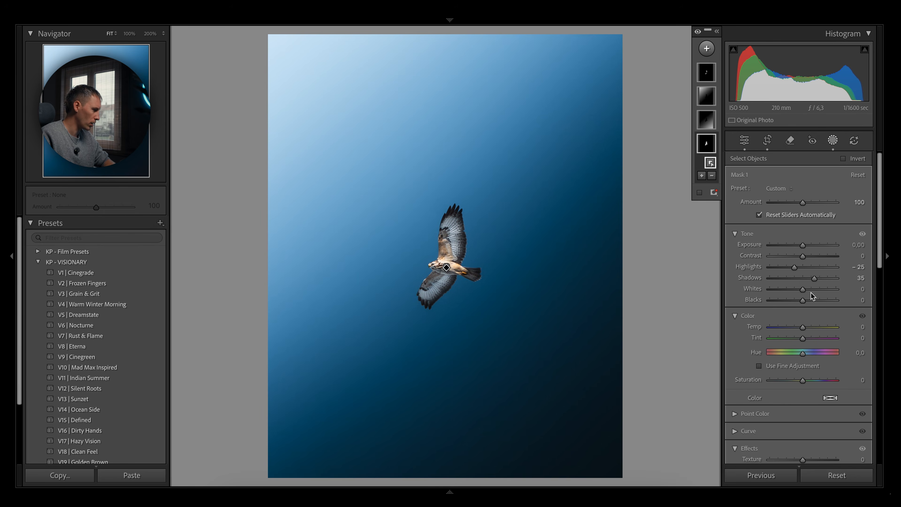
drag(815, 280, 781, 268)
drag(822, 278, 829, 279)
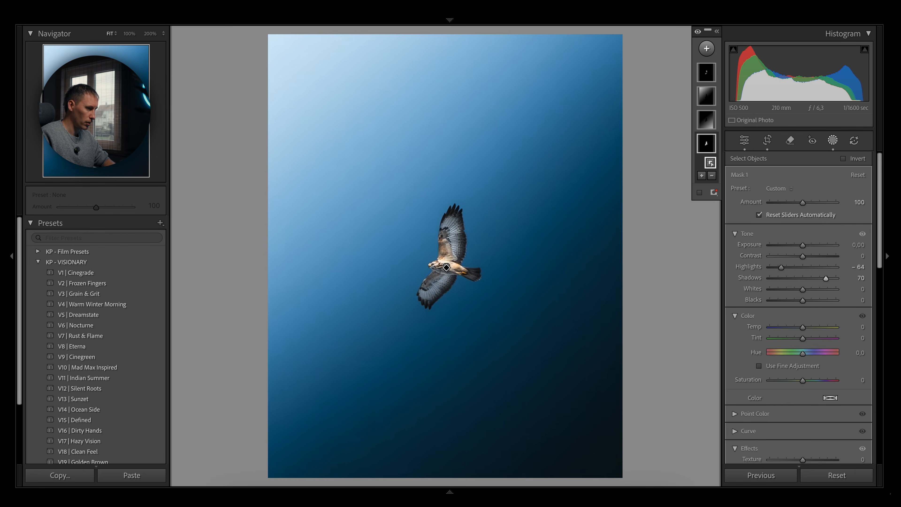
key(z)
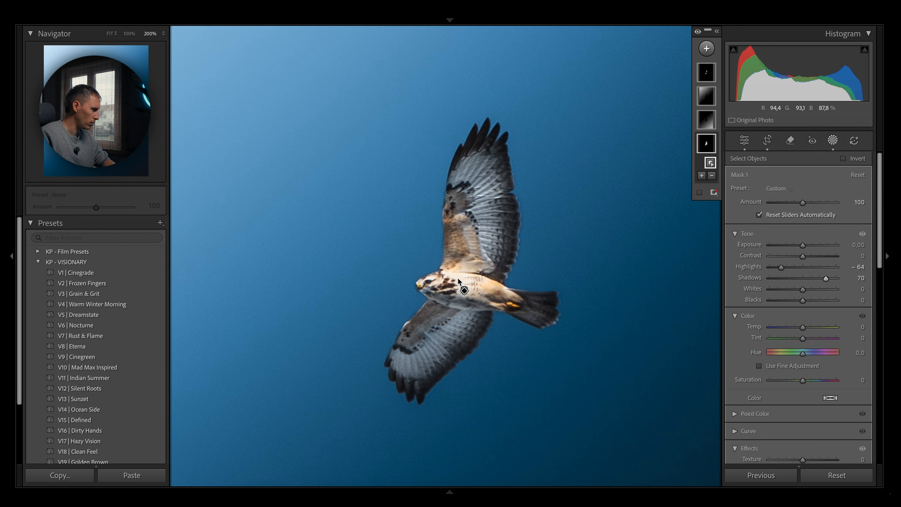
drag(781, 267, 780, 268)
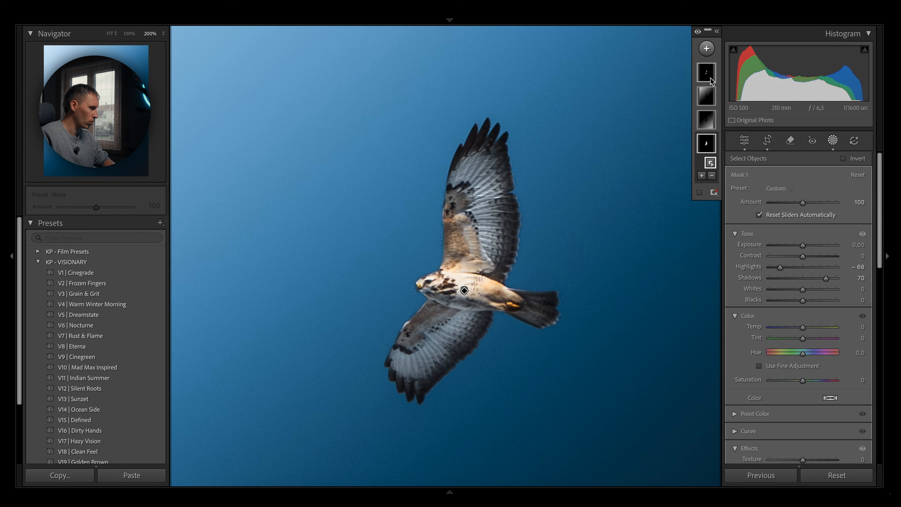
- Raise the wing mask's Highlights to 45 and leave masking
click(710, 78)
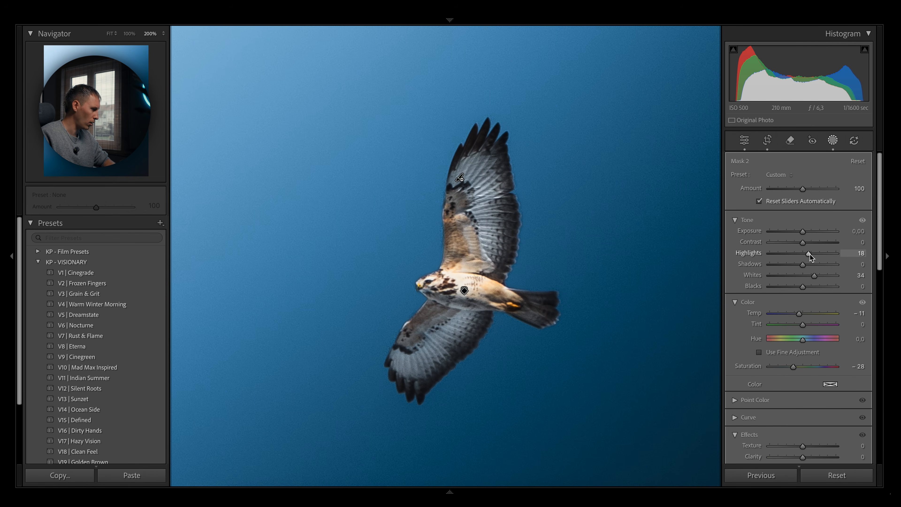
drag(809, 254, 819, 254)
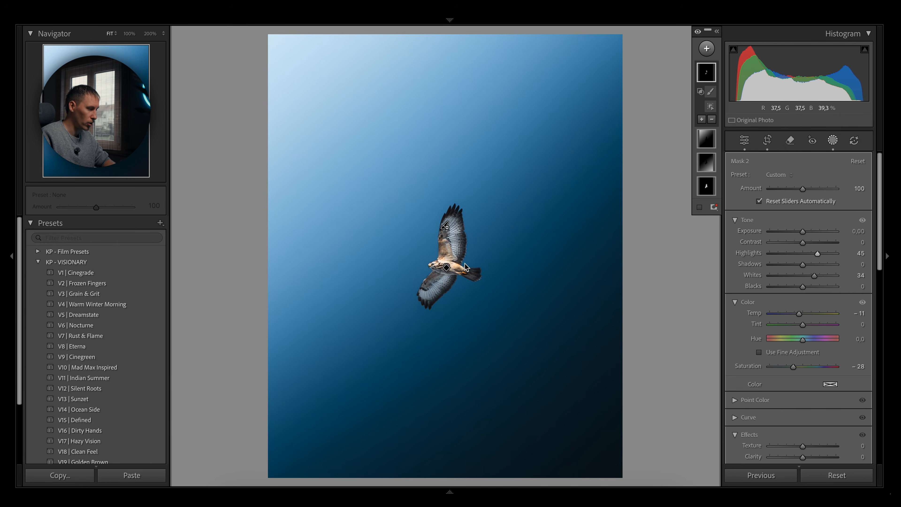
click(832, 140)
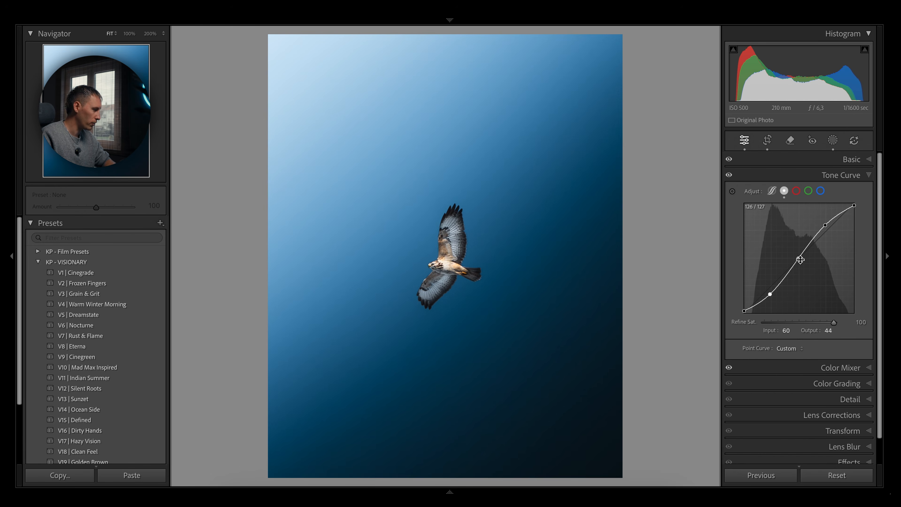
- Raise the tone curve's midpoint to output 135 at input 126, and return to the masks
drag(799, 259, 798, 255)
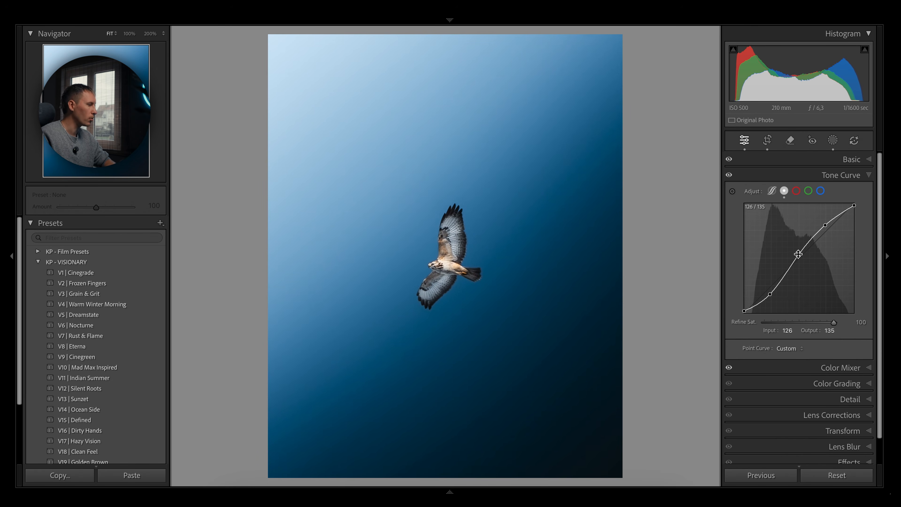
click(832, 141)
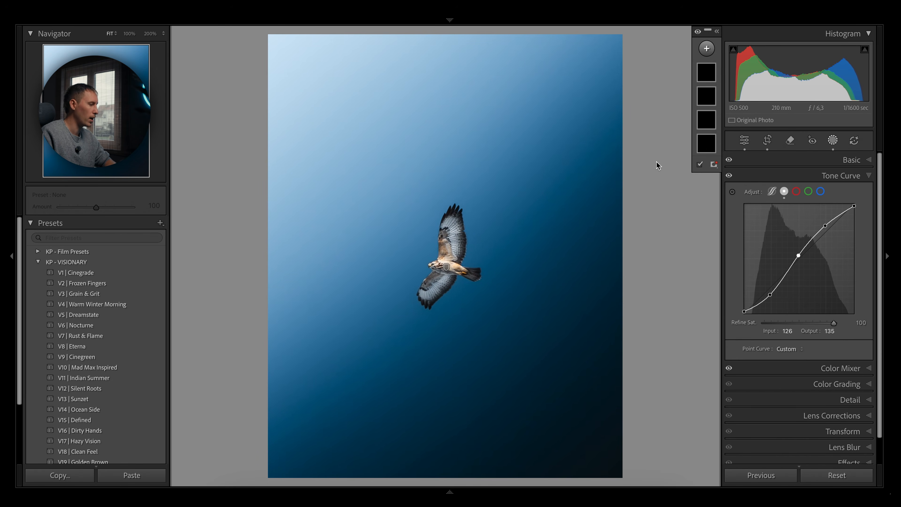
- Set Saturation to -17 on the dark sky gradient mask and -19 on the bright one, with the bright one's Exposure at 3.00
click(707, 125)
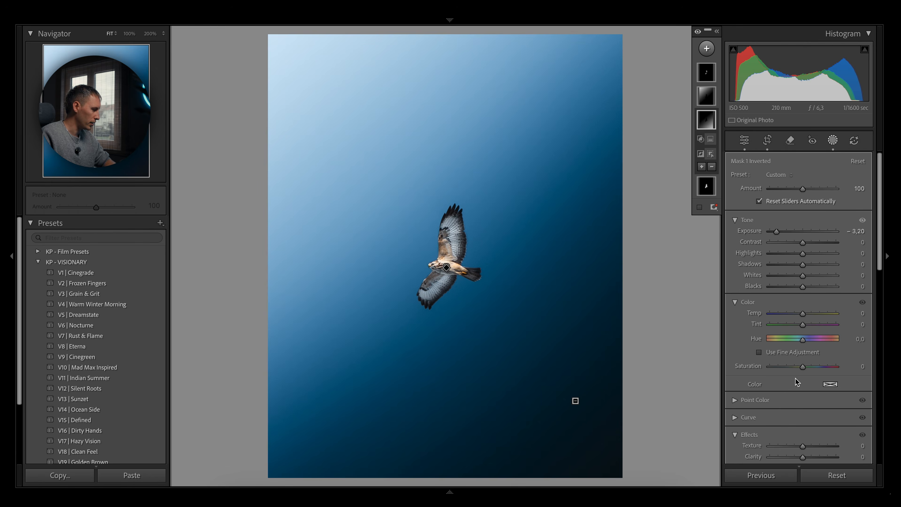
mouse_move(804, 371)
mouse_down()
mouse_move(759, 373)
mouse_move(798, 369)
mouse_up()
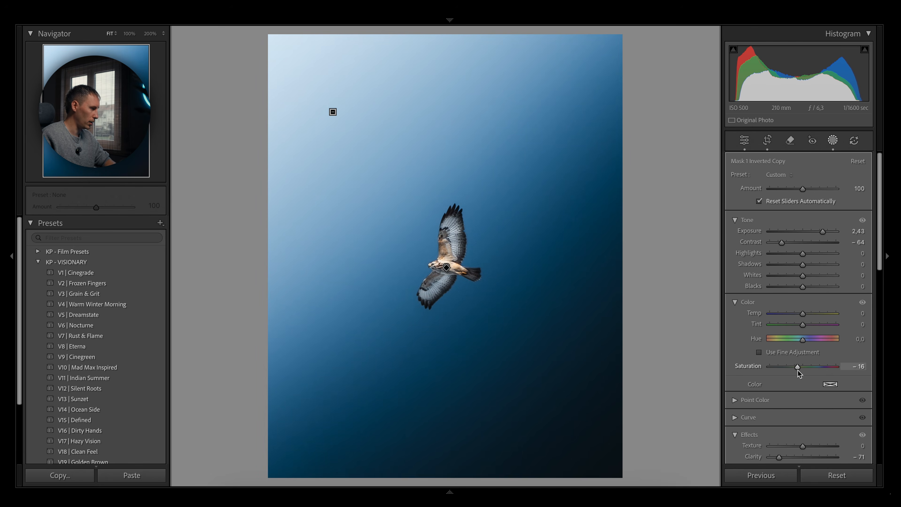
drag(797, 372, 796, 373)
drag(825, 234, 830, 235)
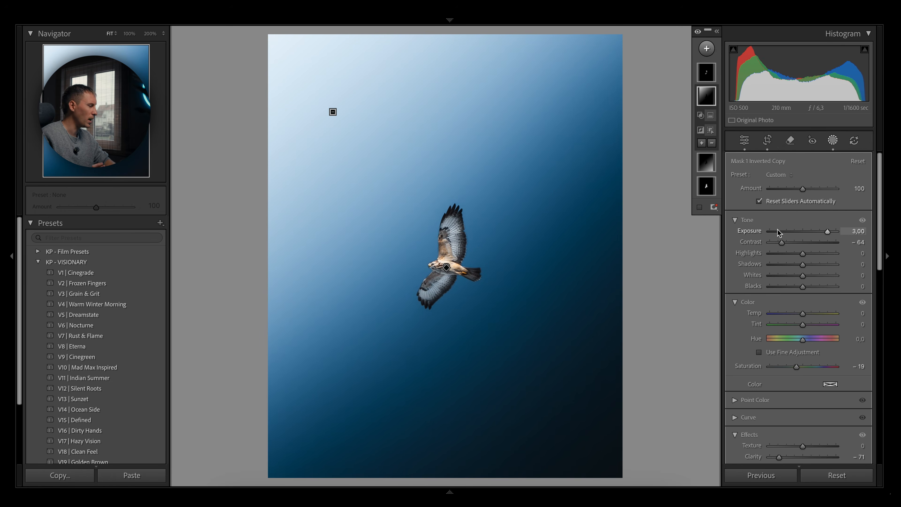
click(704, 163)
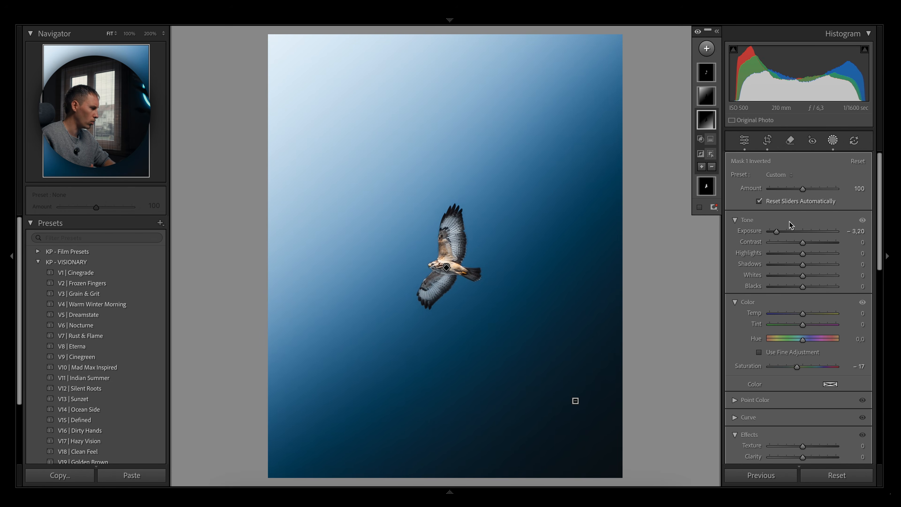
click(832, 140)
- Compare the edited buzzard photo with its unedited version
key(backslash)
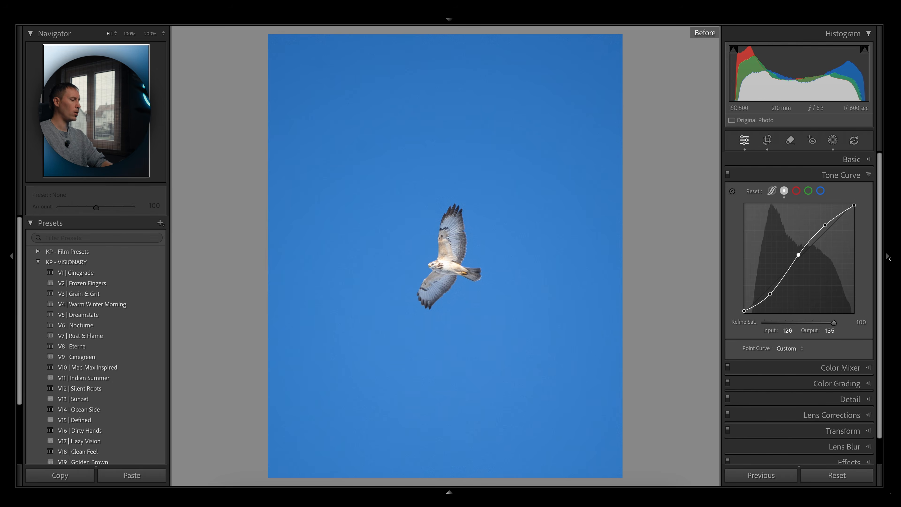
key(backslash)
key(backslash)
key(backslash)
key(backslash)
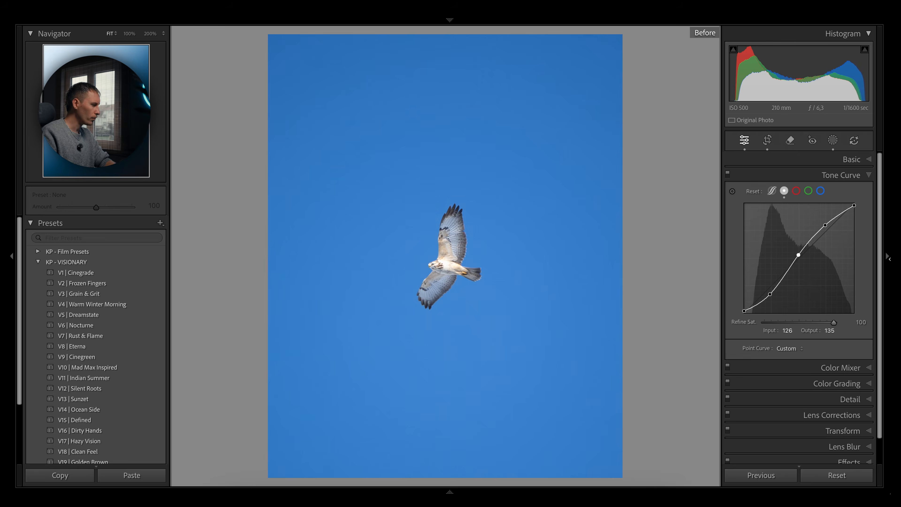
key(backslash)
- Compare the buzzard photo with and without its Basic adjustments, and with and without all masks
click(832, 140)
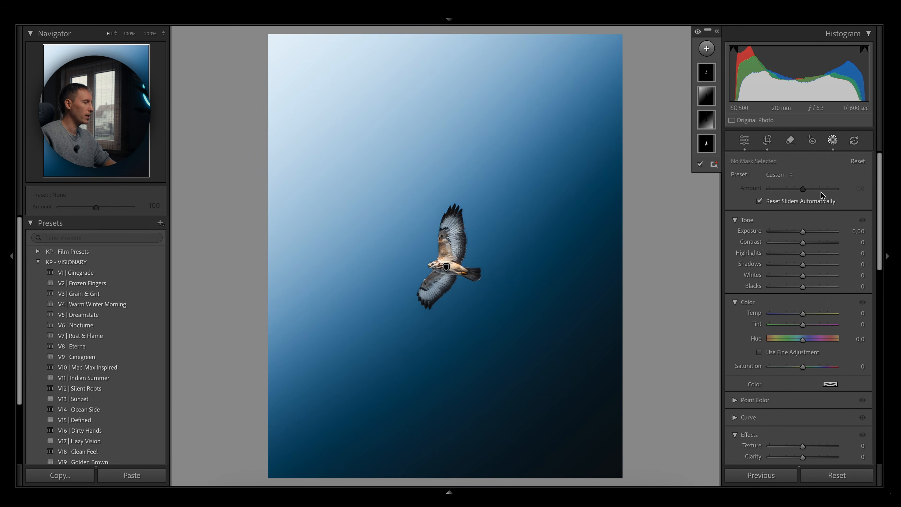
click(832, 140)
click(863, 176)
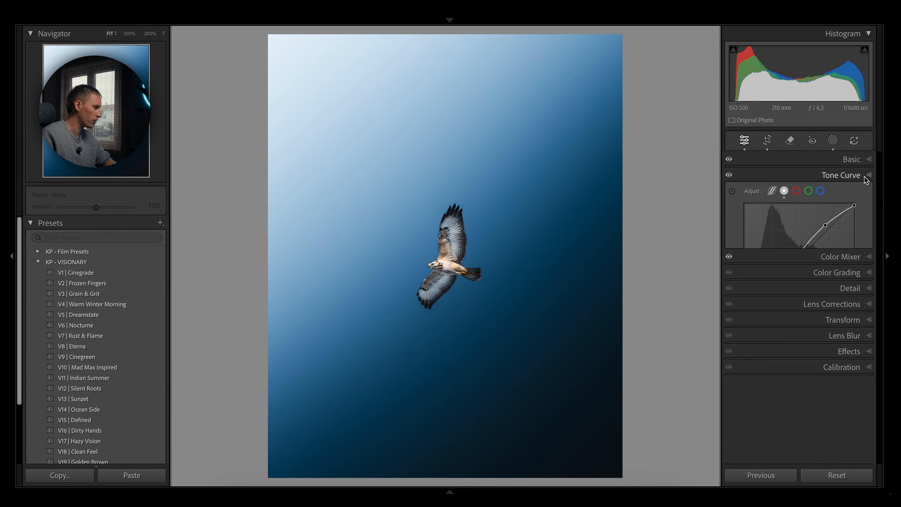
click(728, 159)
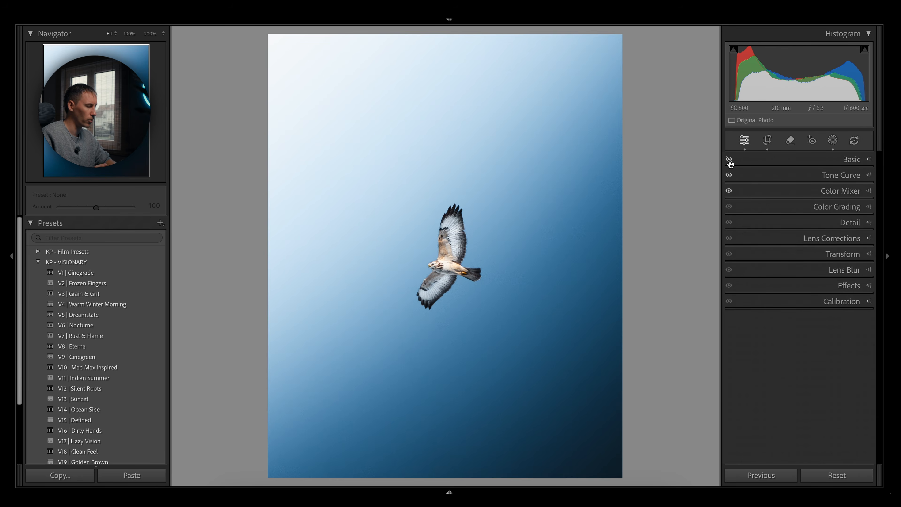
click(728, 160)
click(833, 140)
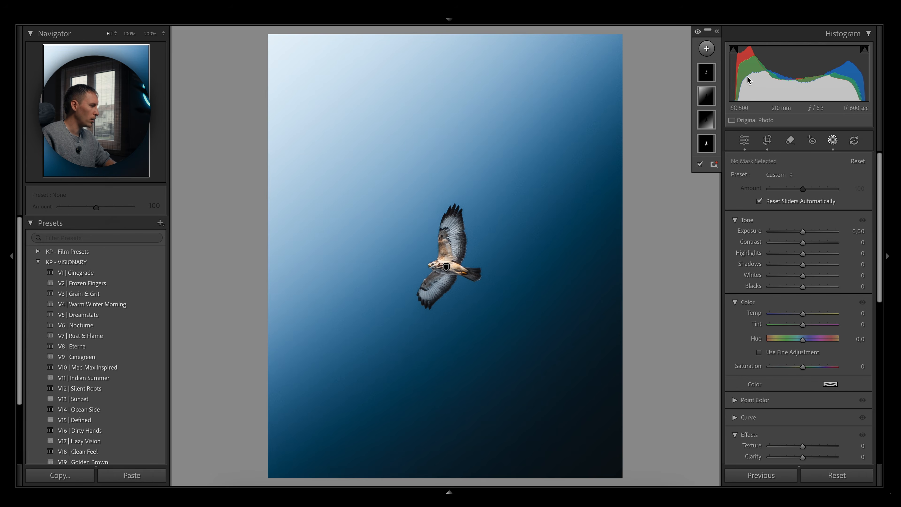
click(698, 34)
click(698, 34)
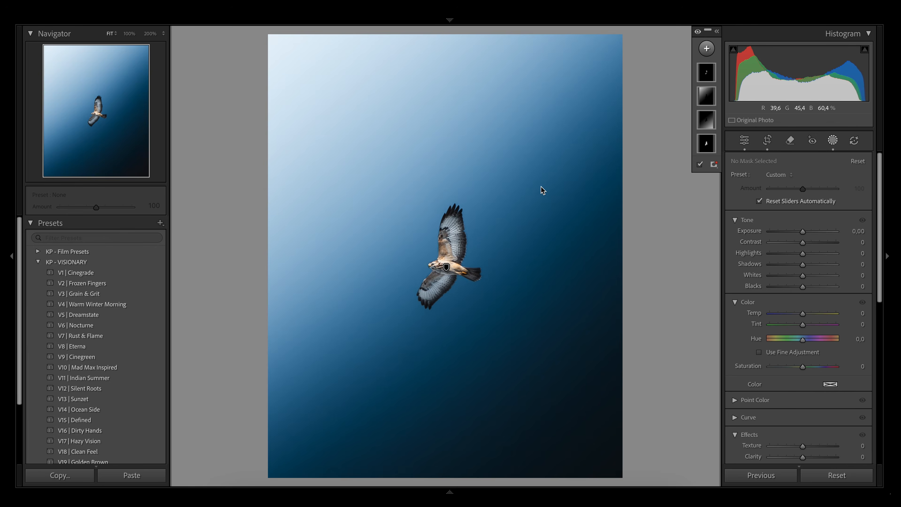
key(backslash)
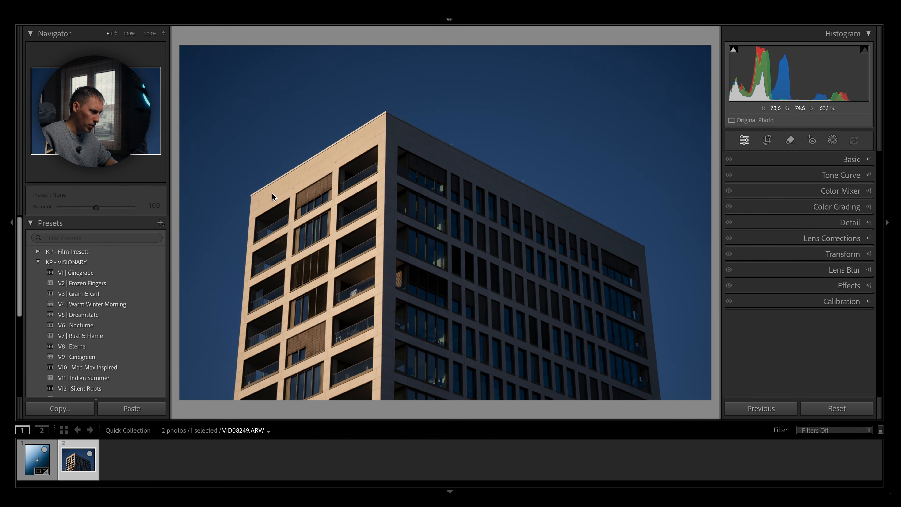
- Examine the building photo's roof edge and corner at 200% and 400% zoom
click(383, 134)
drag(398, 132, 464, 177)
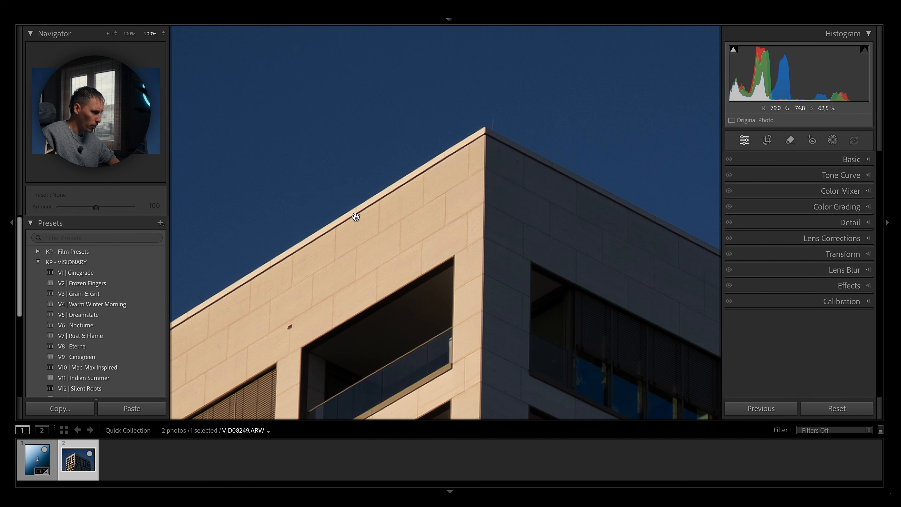
click(163, 33)
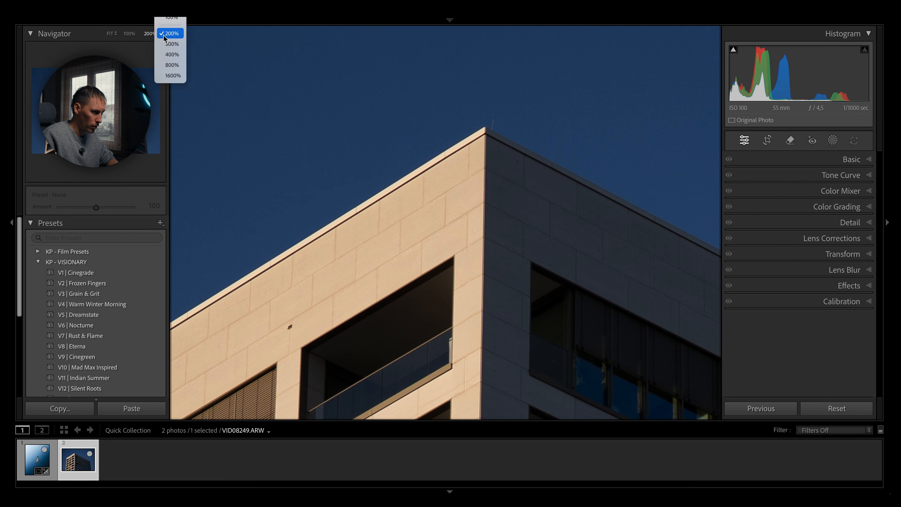
click(164, 54)
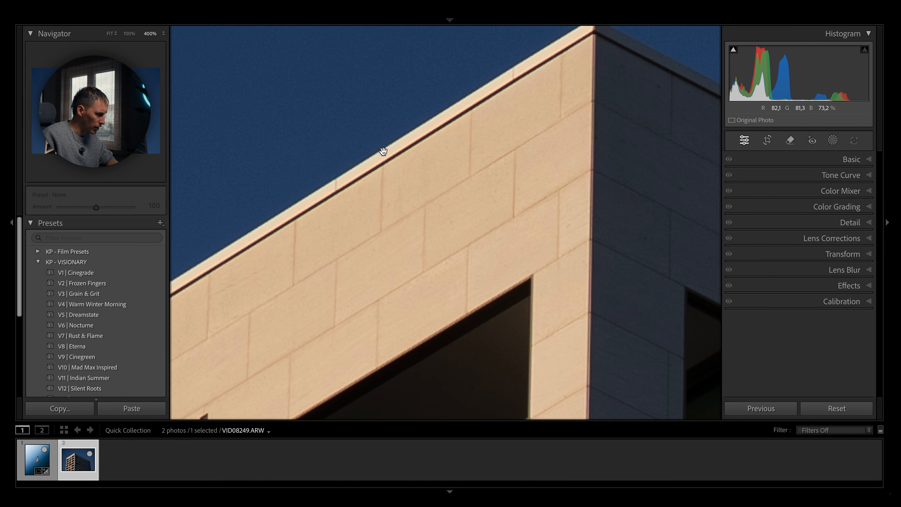
drag(511, 124, 442, 215)
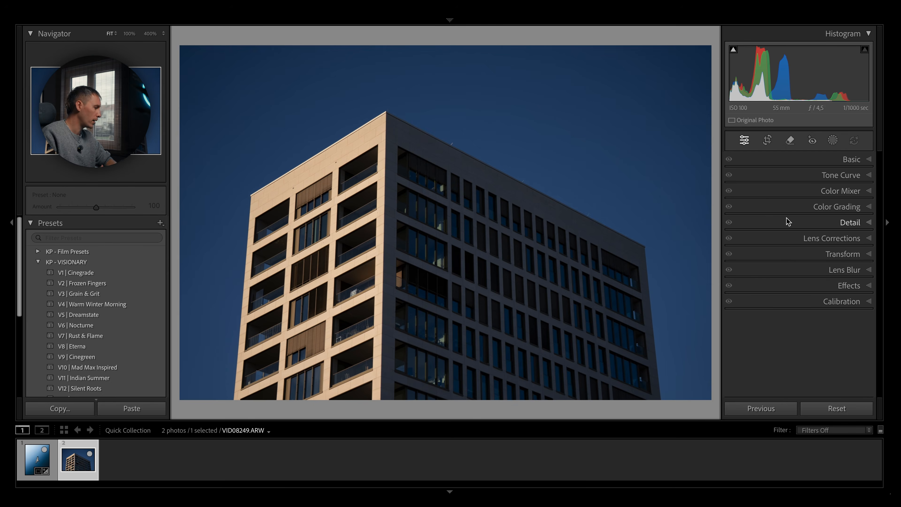
- Enable lens profile corrections on the building photo and show the info overlay with exposure and lens details
click(816, 238)
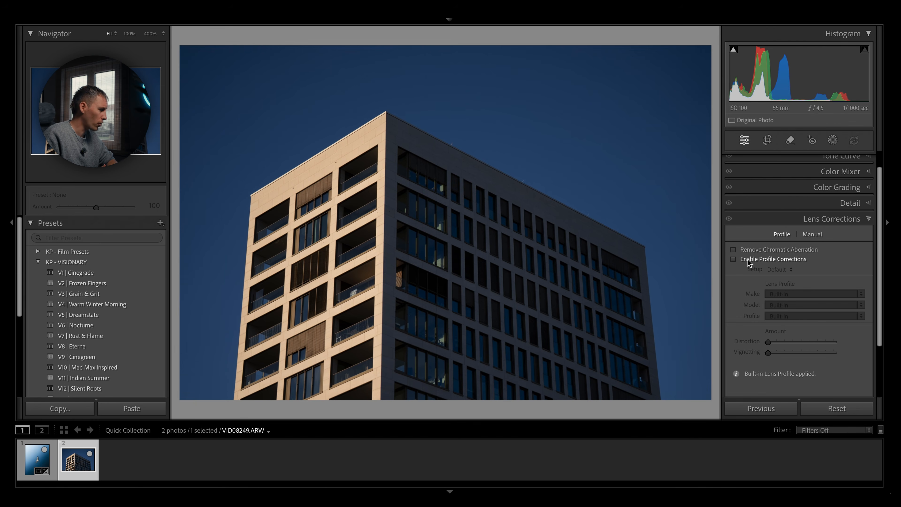
click(748, 262)
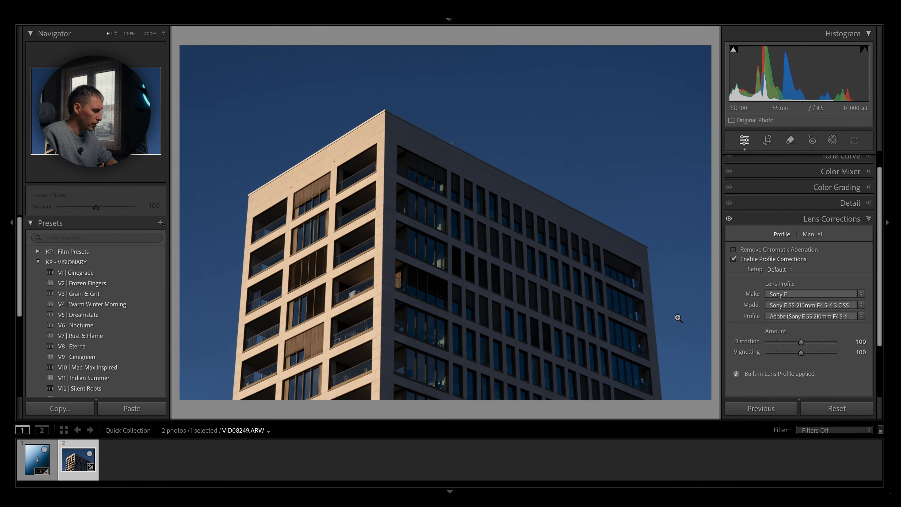
key(i)
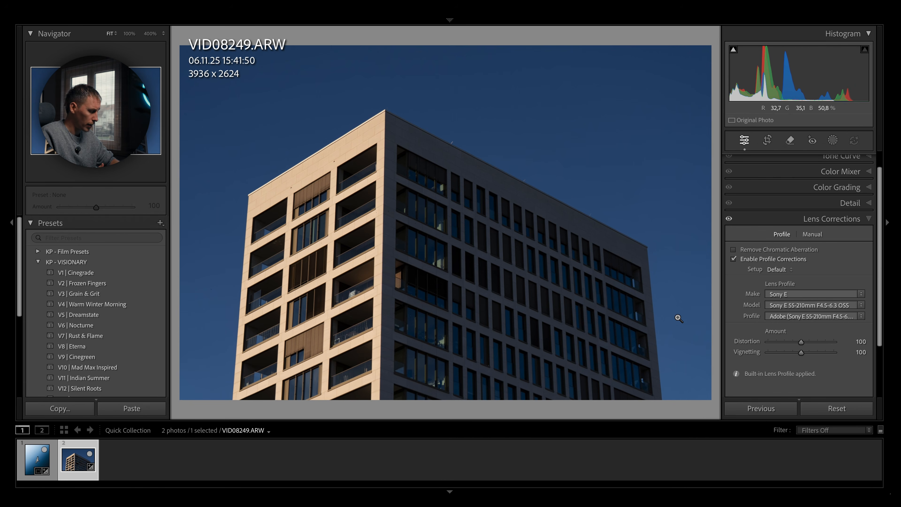
key(i)
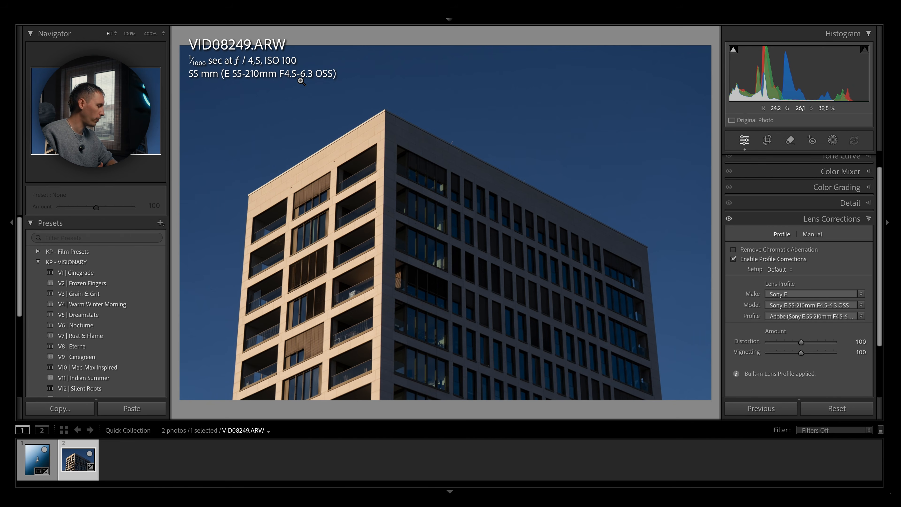
- Compare the building photo with and without the lens profile corrections
click(754, 261)
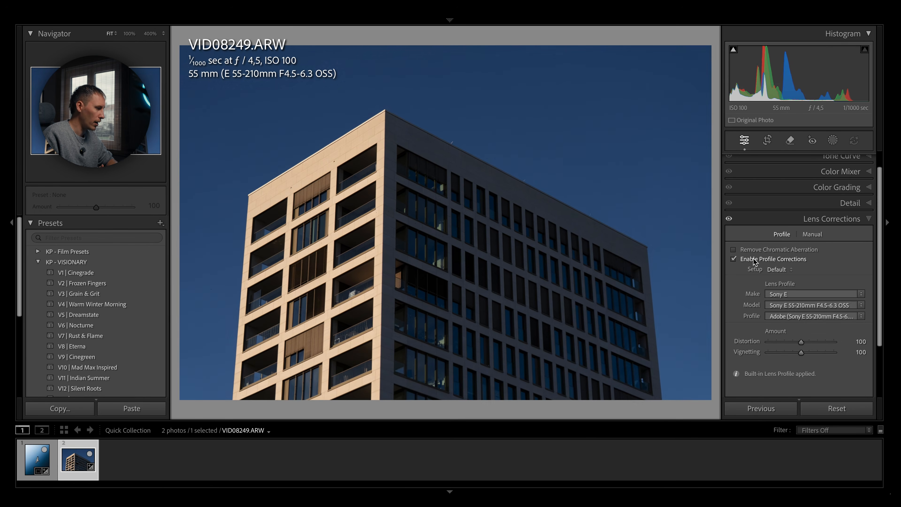
click(755, 261)
click(754, 262)
click(754, 261)
click(754, 261)
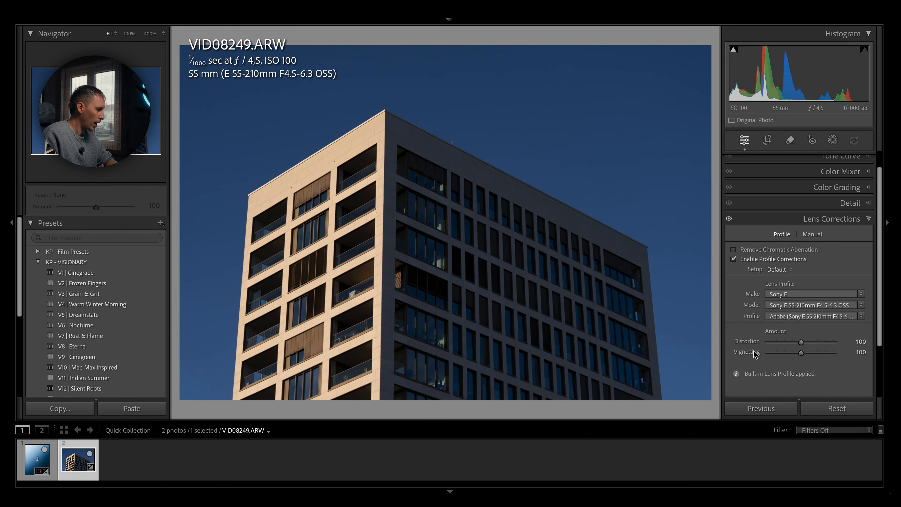
- Set the lens profile's Vignetting amount to 120, inspect the roof corner and turn on chromatic aberration removal
mouse_move(802, 342)
mouse_down()
mouse_move(779, 345)
mouse_move(801, 343)
mouse_up()
drag(801, 352, 808, 355)
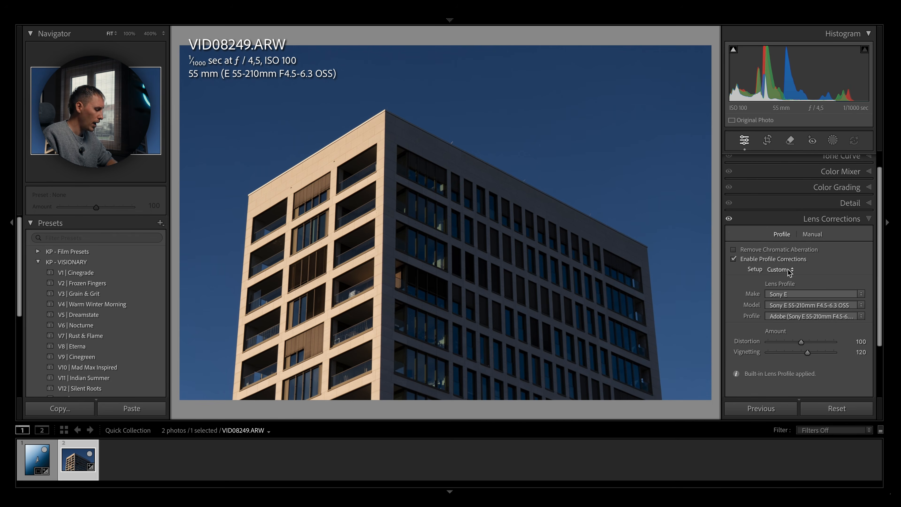
click(389, 160)
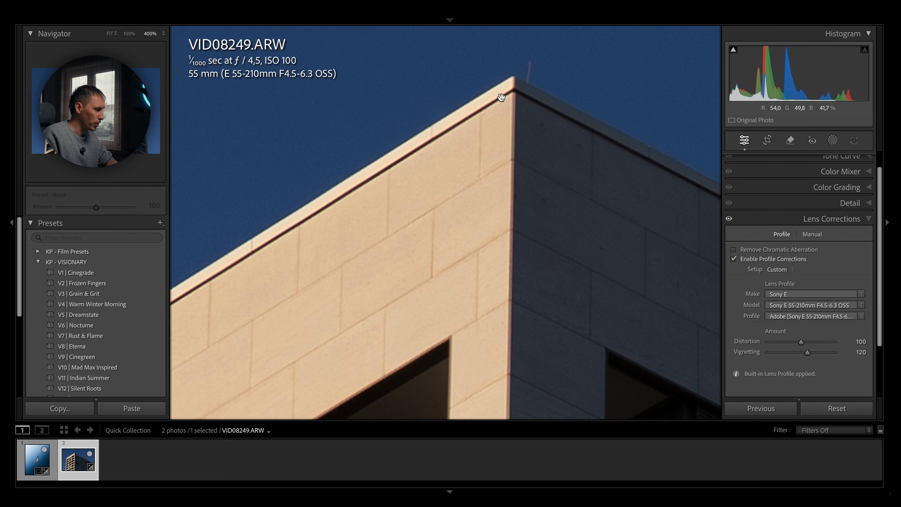
click(733, 250)
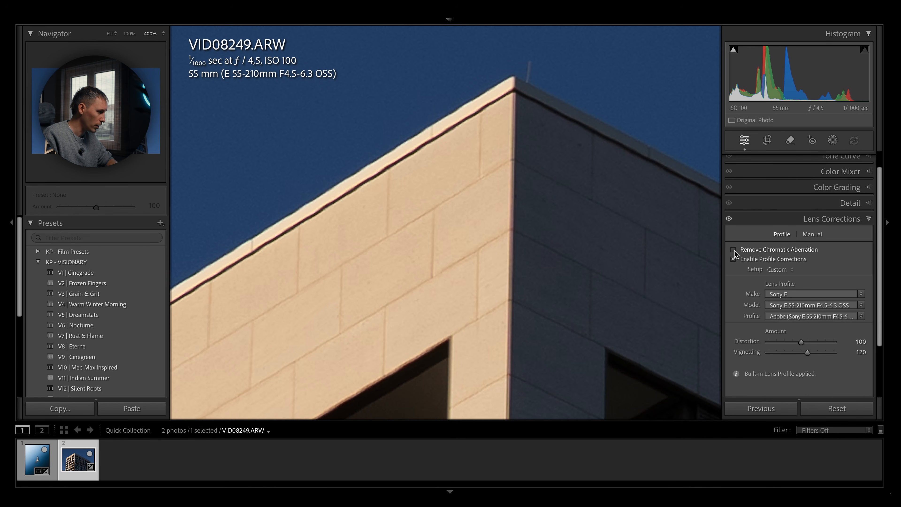
key(z)
- Crop the building photo to 16 x 9, keeping the sky above the roof, and rotate it to an angle of -1.43
click(767, 140)
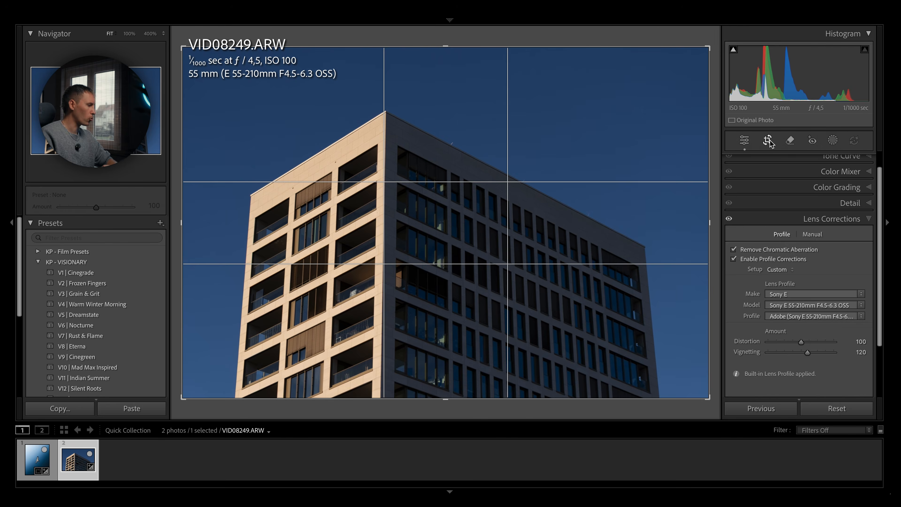
click(829, 178)
click(826, 277)
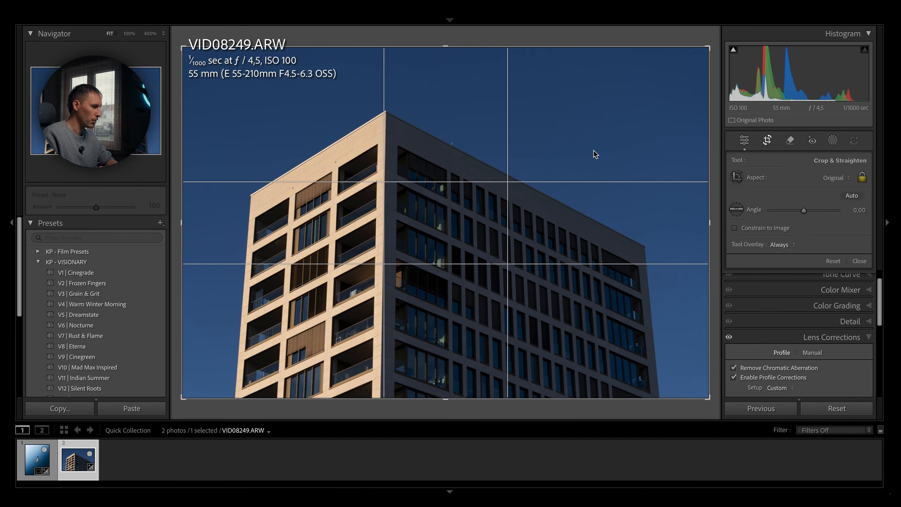
drag(586, 148, 588, 172)
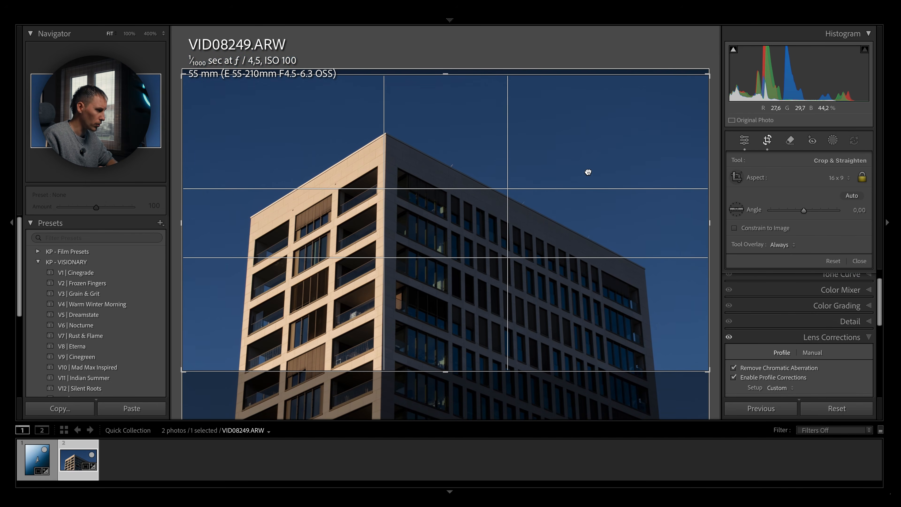
mouse_move(678, 85)
mouse_down()
mouse_move(701, 51)
mouse_move(684, 79)
mouse_up()
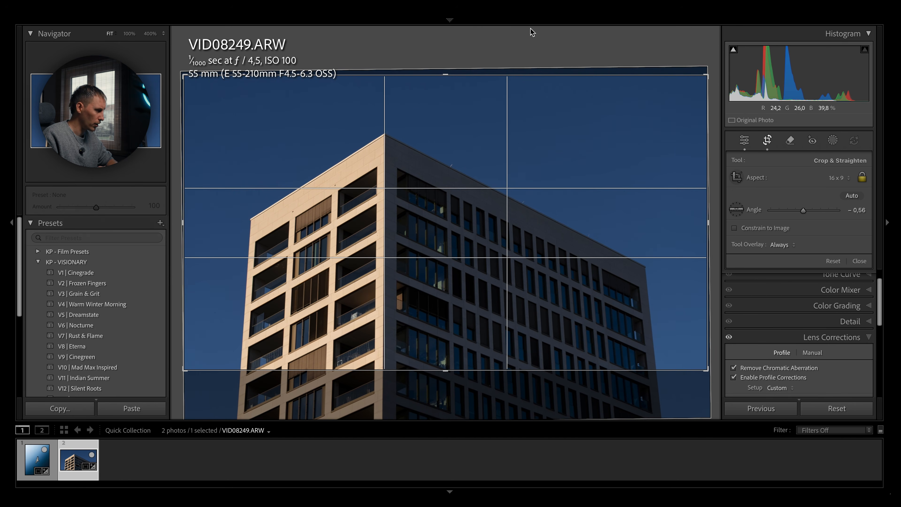
drag(530, 30, 561, 40)
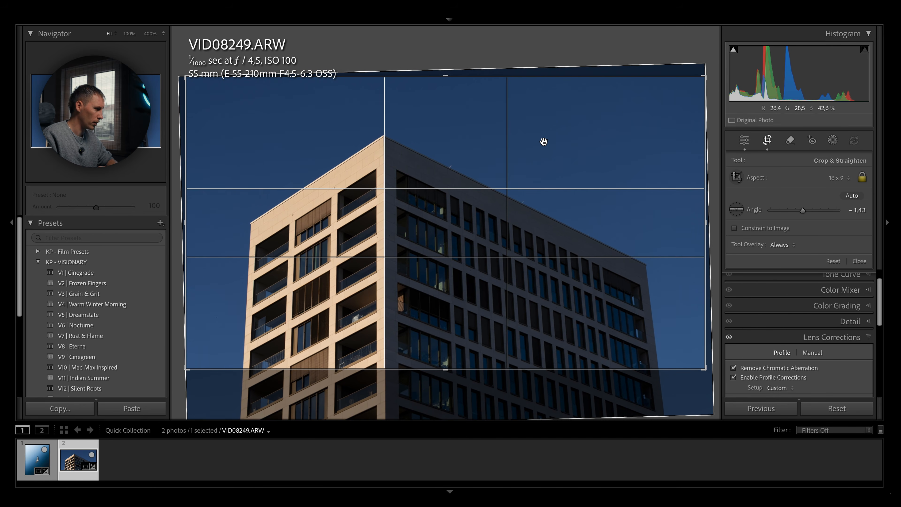
click(770, 141)
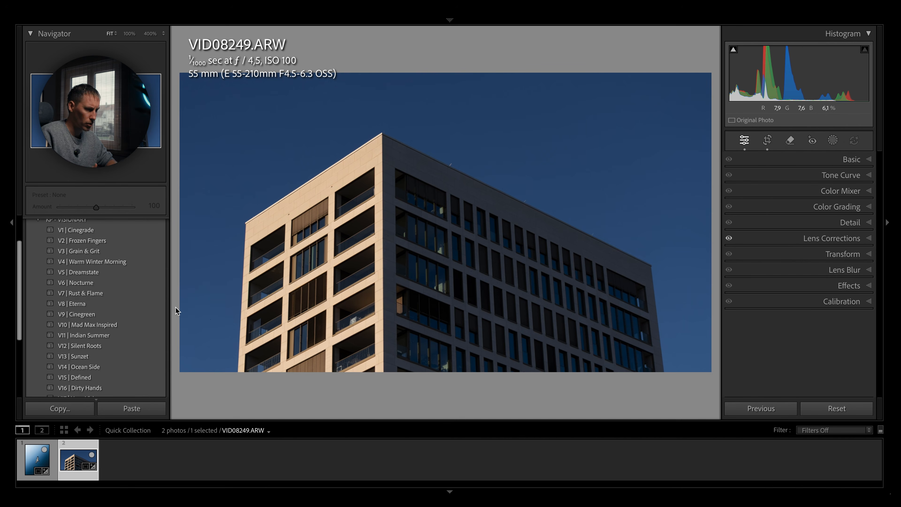
- Preview the KP - VISIONARY presets on the building photo, apply V20 | Suburbane and open the Basic adjustments
scroll(118, 322, down, 2)
scroll(118, 323, up, 4)
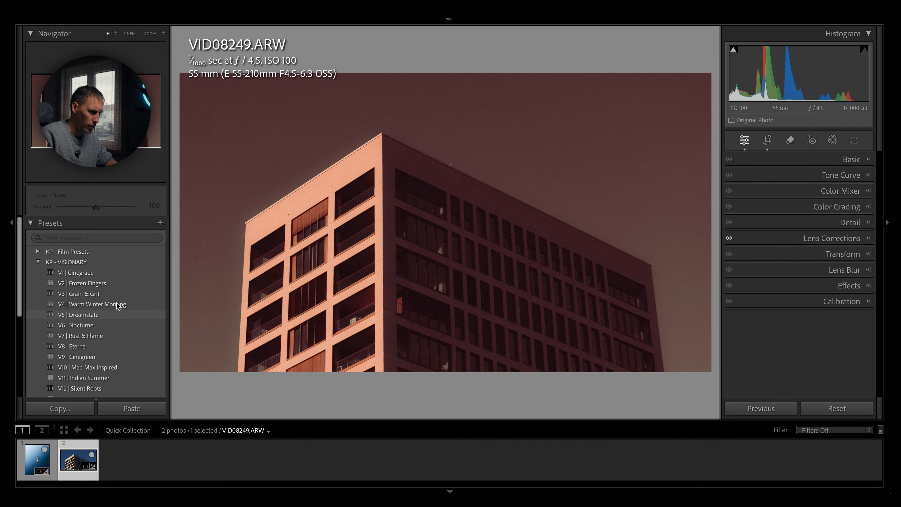
scroll(108, 321, down, 6)
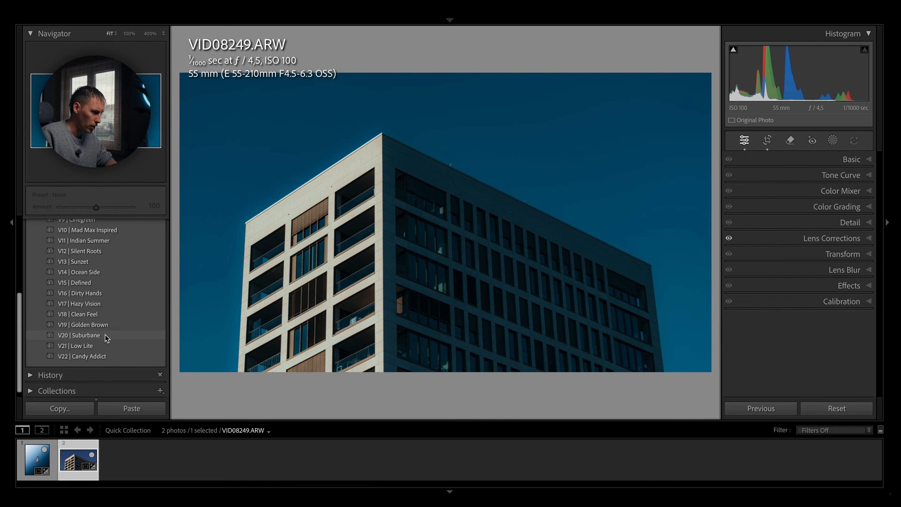
click(105, 336)
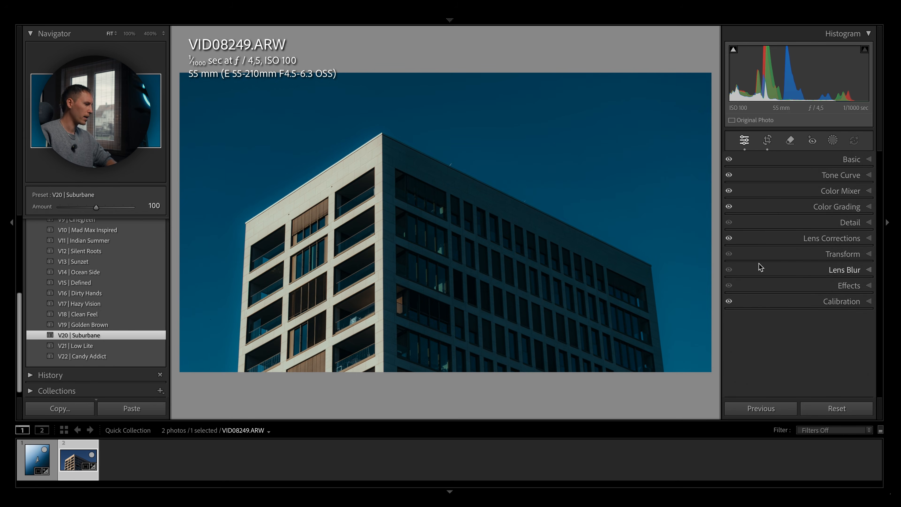
click(851, 161)
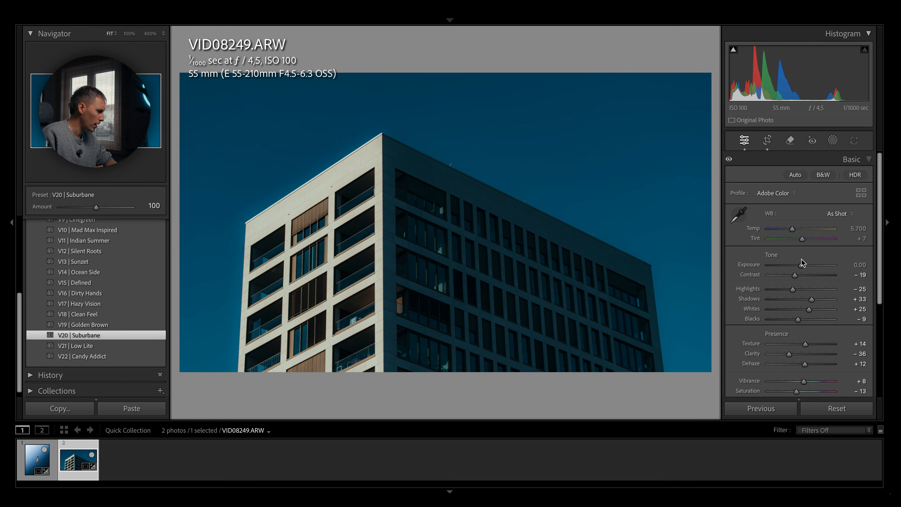
- Set the building photo's basic exposure to +0.55, clarity to +1 and white balance temperature to 8,422
drag(801, 265, 803, 266)
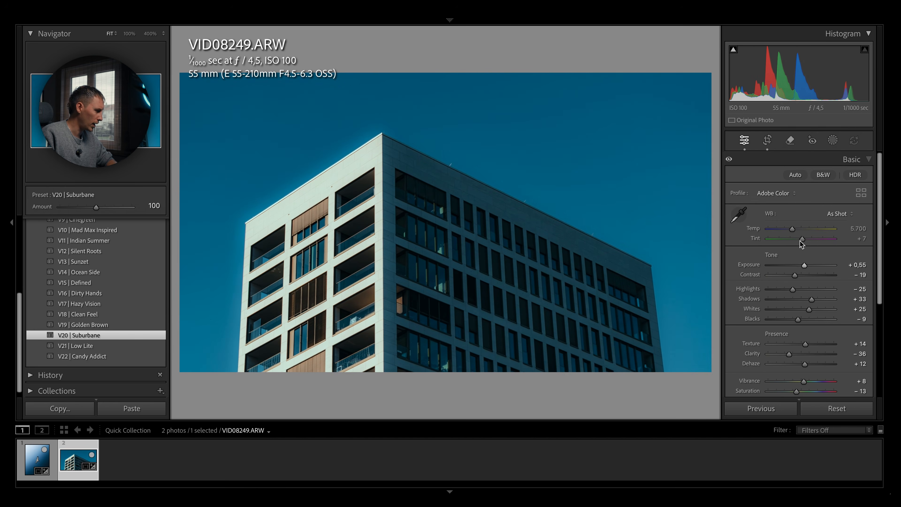
drag(793, 229, 809, 229)
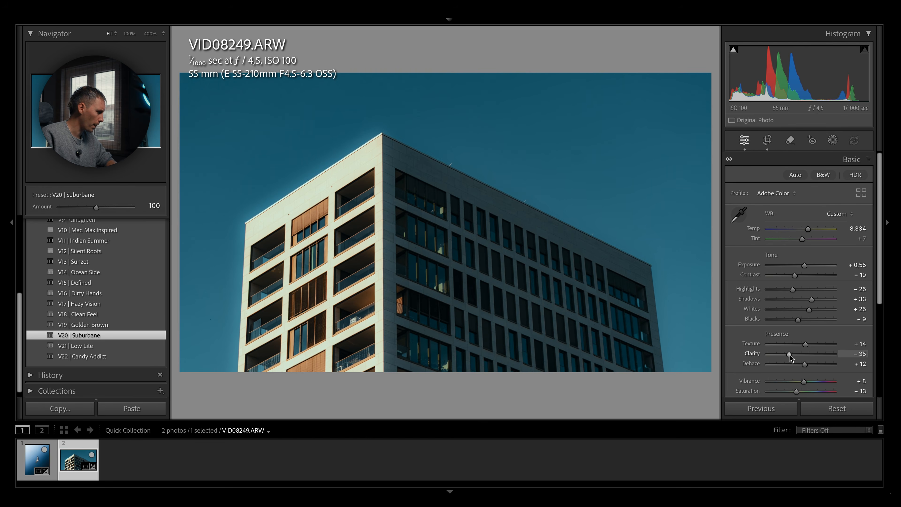
mouse_move(790, 354)
mouse_down()
mouse_move(799, 355)
mouse_move(756, 358)
mouse_move(801, 356)
mouse_up()
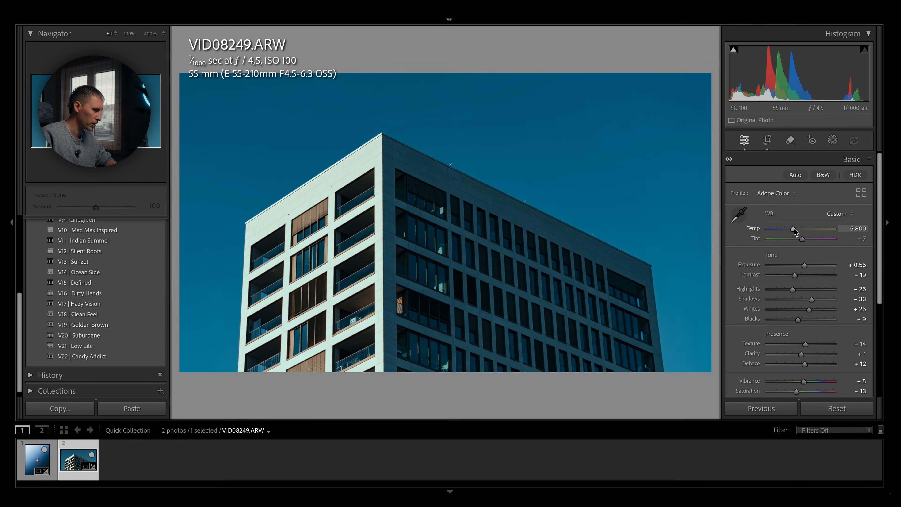
mouse_move(793, 230)
mouse_down()
mouse_move(826, 229)
mouse_move(808, 229)
mouse_up()
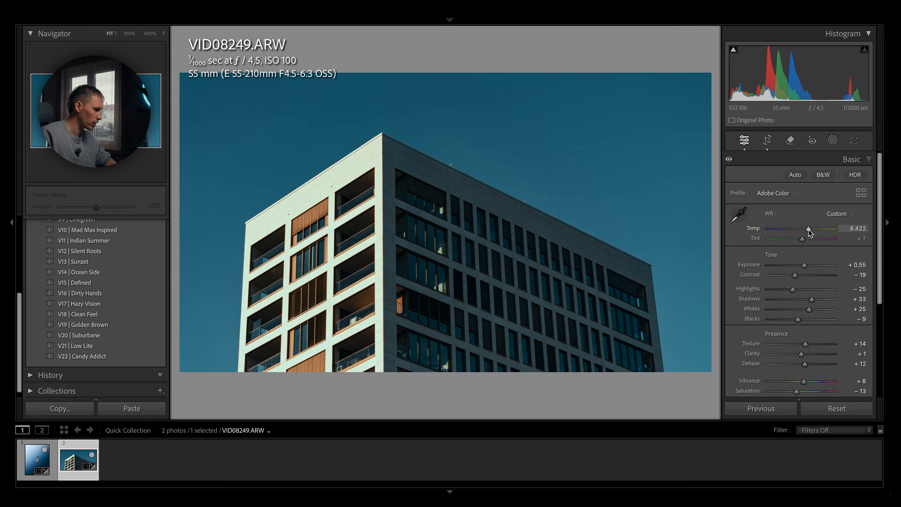
click(463, 217)
drag(462, 217, 367, 195)
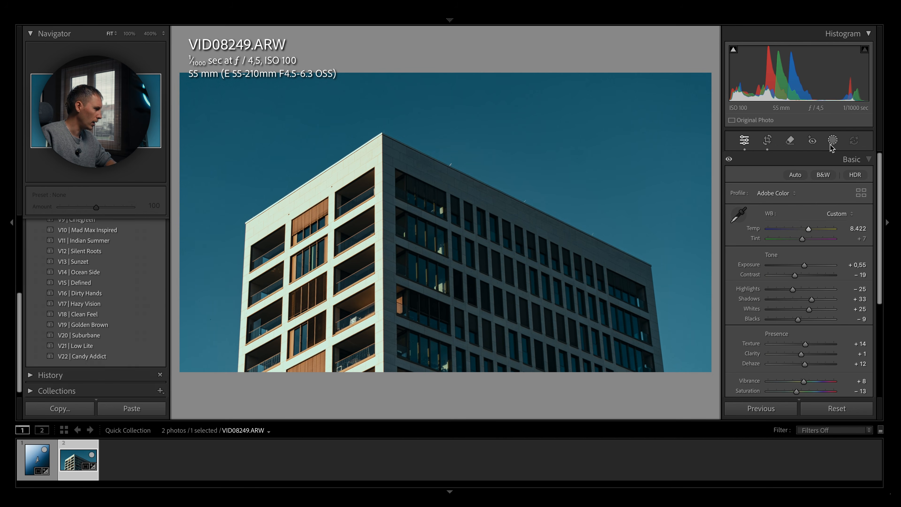
click(851, 159)
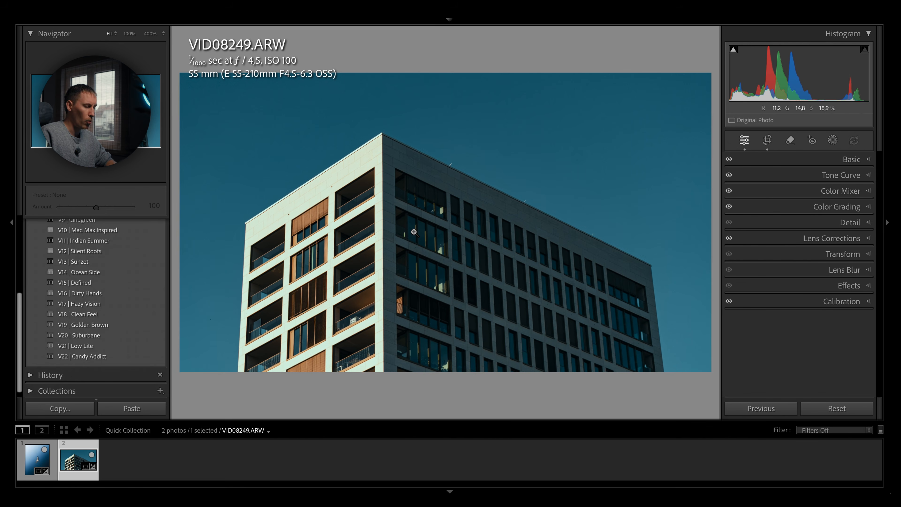
- Create a Select Subject mask for the building and duplicate it
click(835, 140)
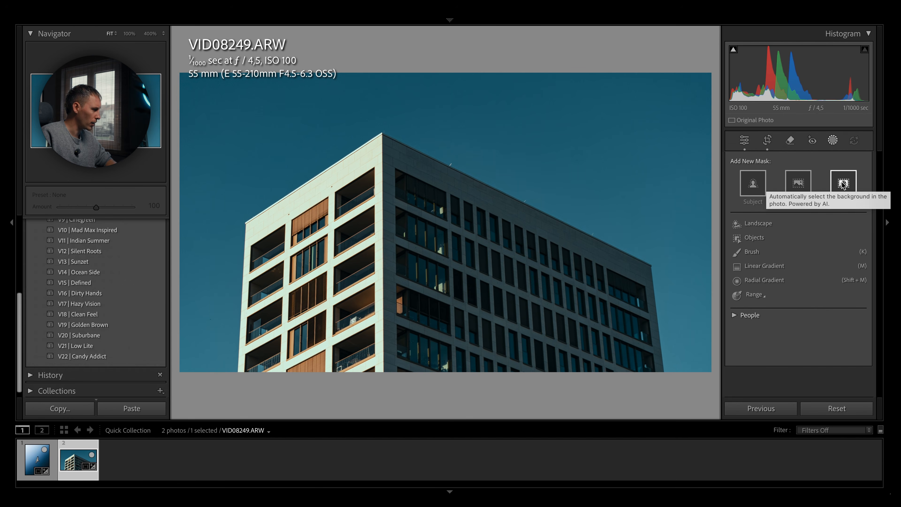
click(752, 183)
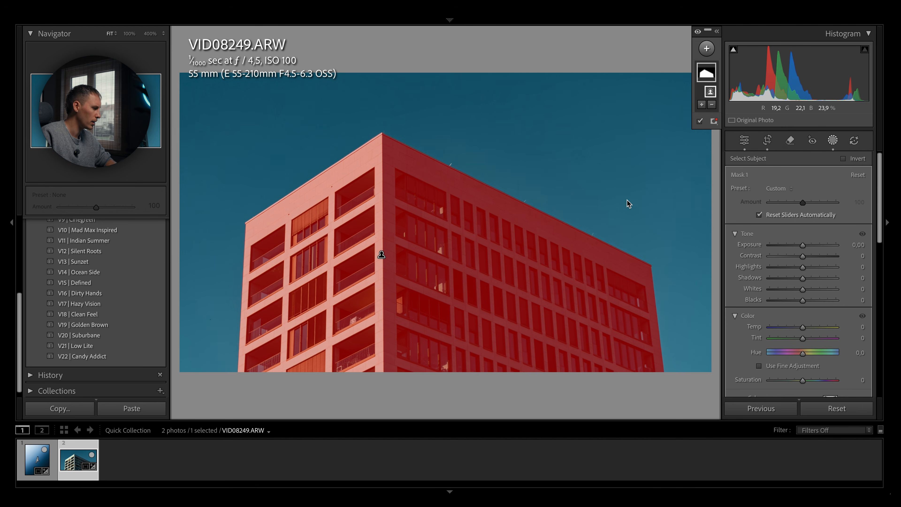
right_click(706, 76)
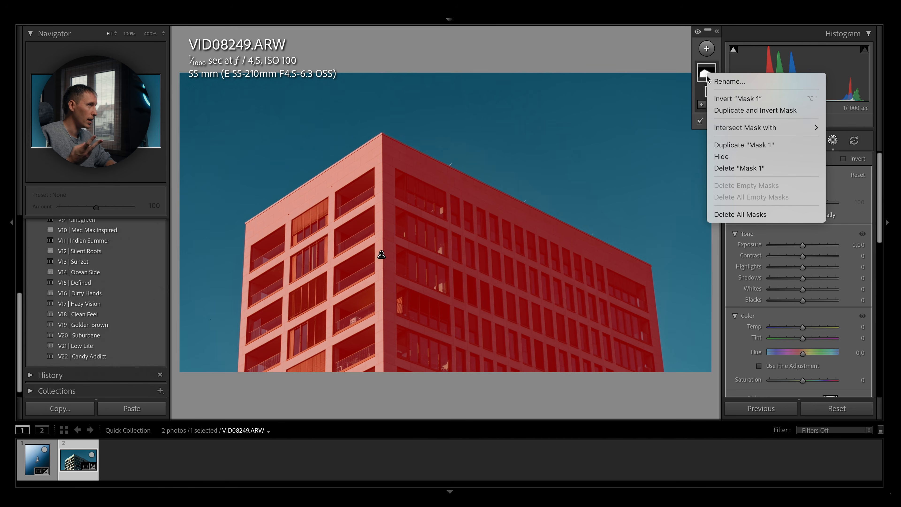
click(735, 146)
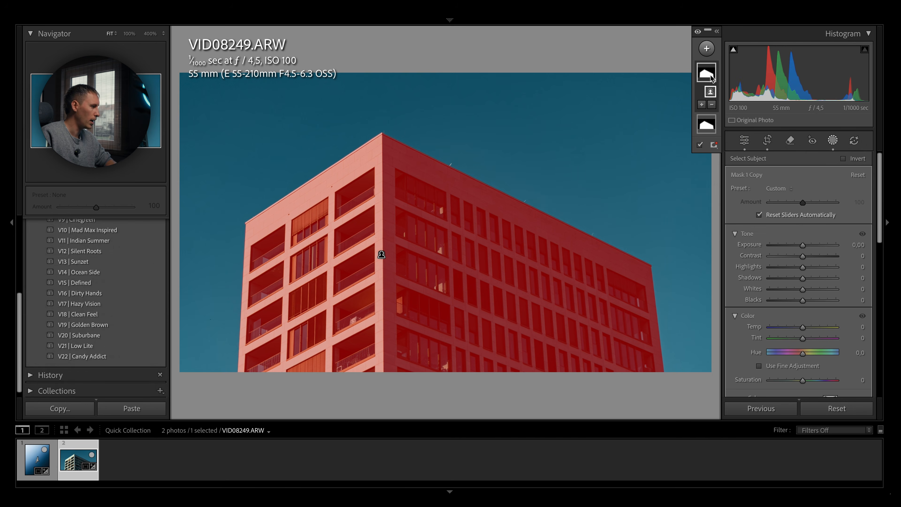
- Duplicate and invert the building mask copy to cover the sky, and duplicate that inverted mask
right_click(708, 74)
click(725, 110)
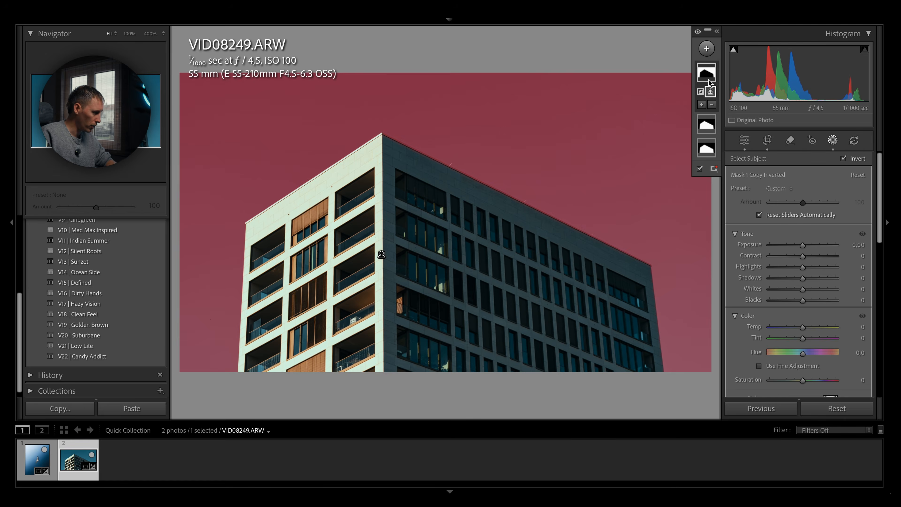
right_click(708, 76)
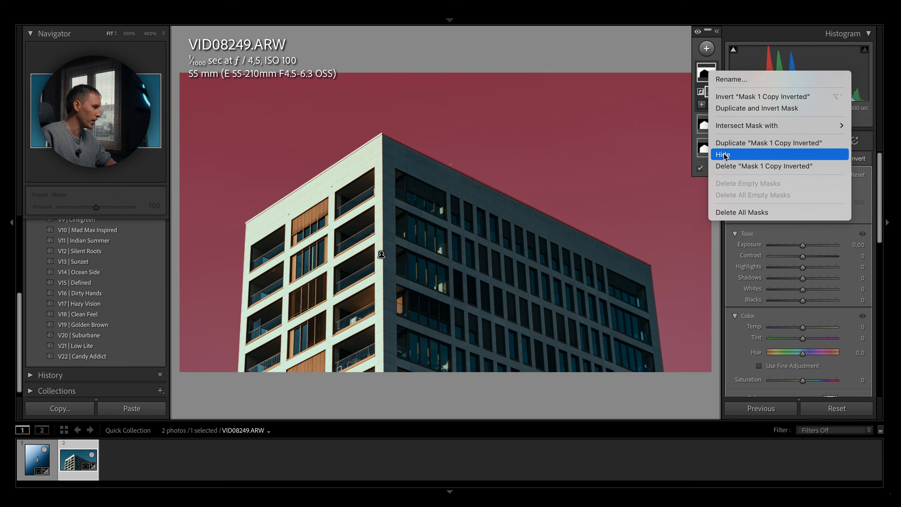
click(727, 147)
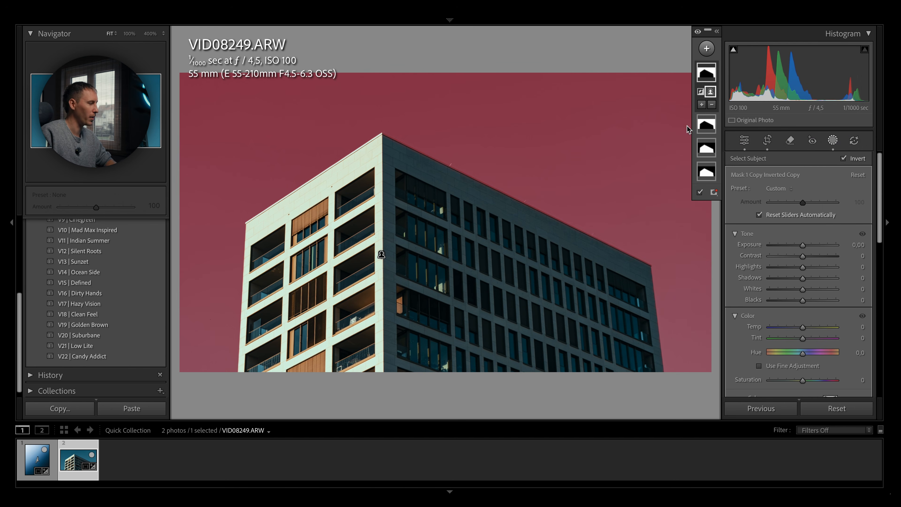
- Intersect the Mask 1 Copy Inverted sky mask with a wide linear gradient fading from the photo's left side towards the building's dark facade
click(708, 130)
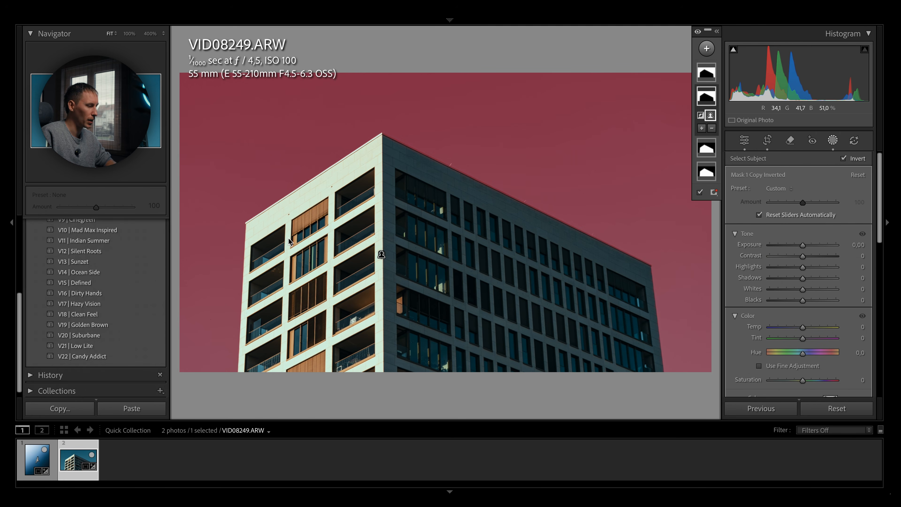
right_click(708, 94)
mouse_move(730, 147)
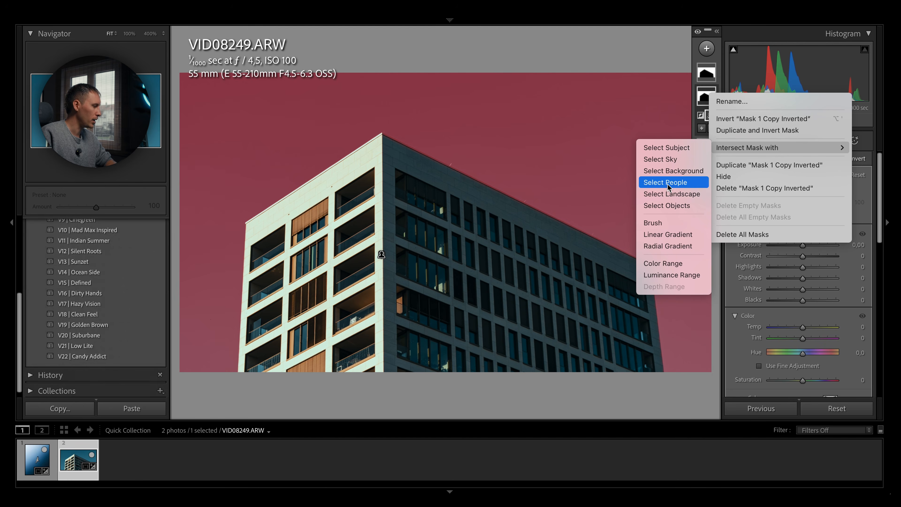
click(657, 234)
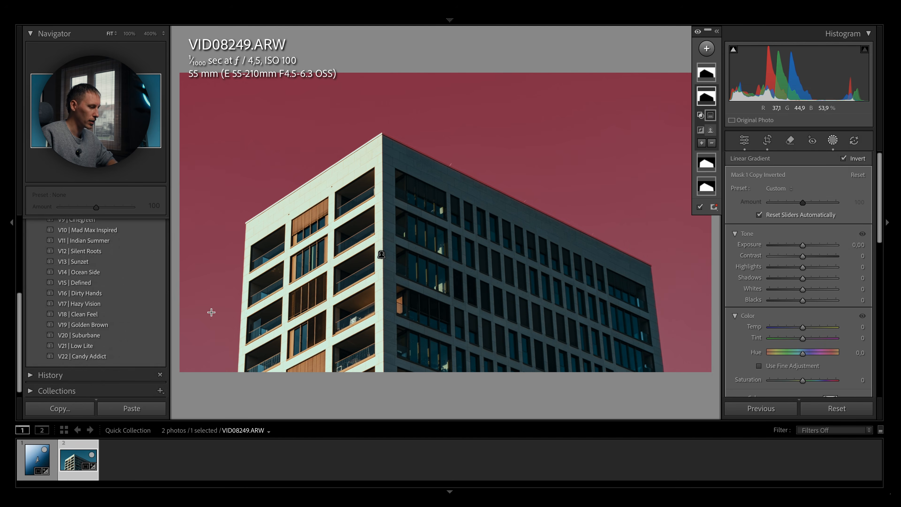
drag(186, 279, 444, 306)
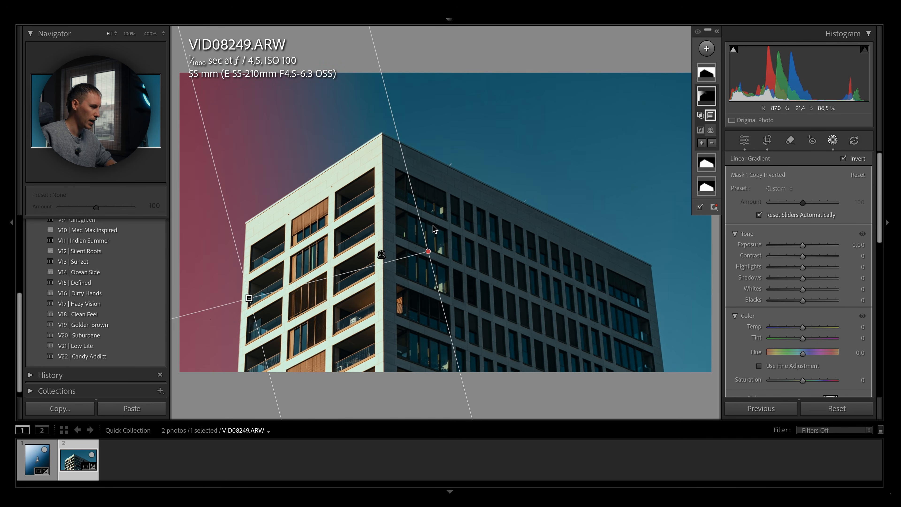
drag(436, 250, 557, 217)
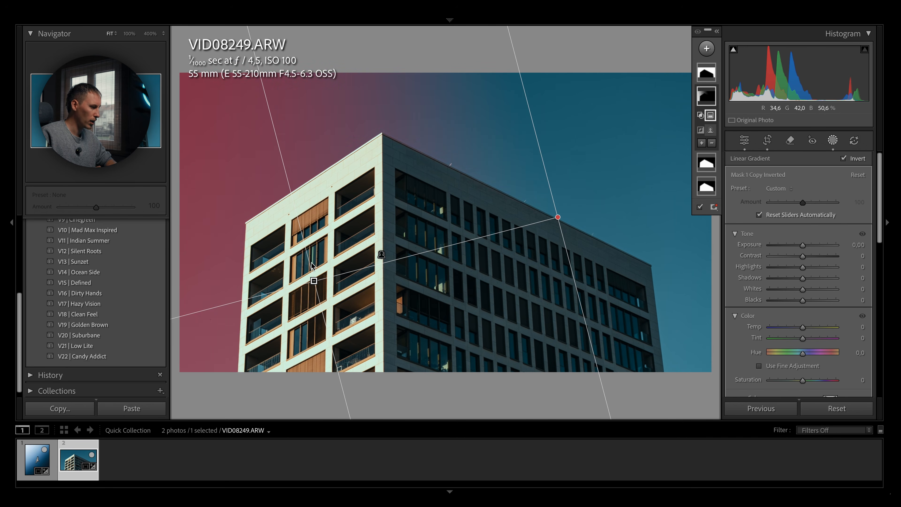
drag(313, 281, 238, 308)
drag(485, 245, 565, 222)
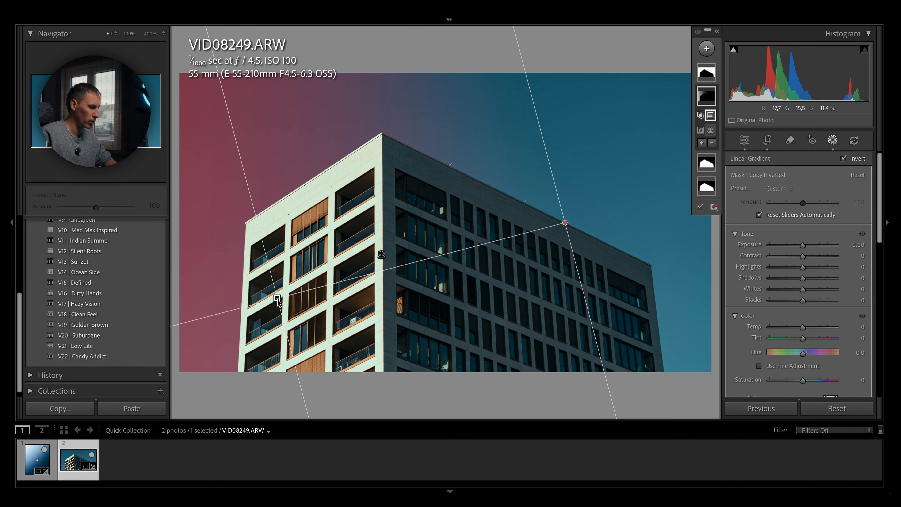
drag(278, 299, 253, 306)
- Set the left sky gradient mask's contrast to -68, clarity to -66, dehaze to -100 and exposure to 2.49
drag(802, 256, 780, 256)
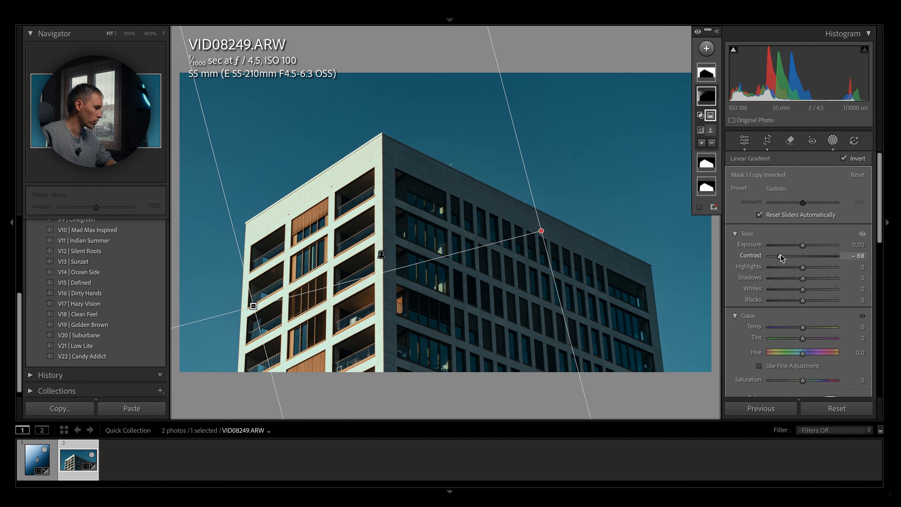
scroll(785, 306, down, 3)
drag(796, 360, 786, 372)
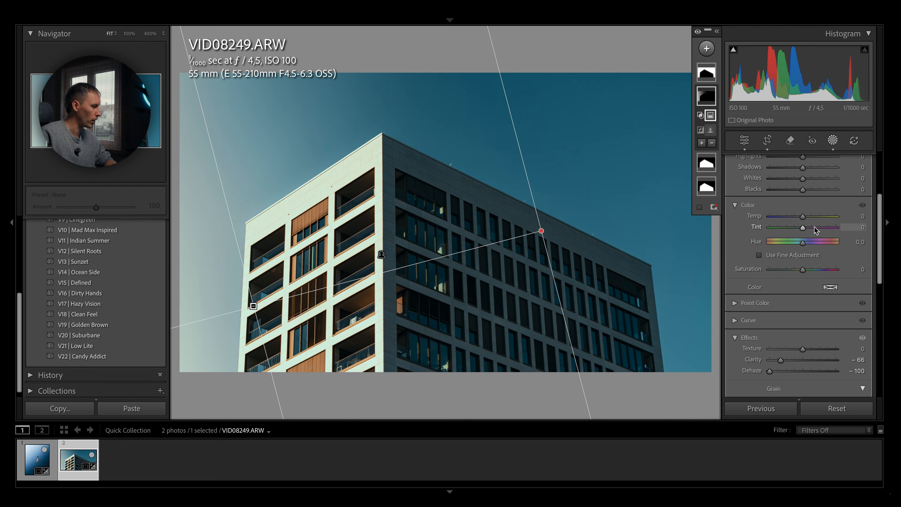
scroll(812, 227, up, 3)
drag(802, 245, 822, 248)
- Shift the left sky gradient further towards the photo's left edge and try a lower saturation for the mask
drag(253, 306, 220, 319)
drag(206, 274, 205, 275)
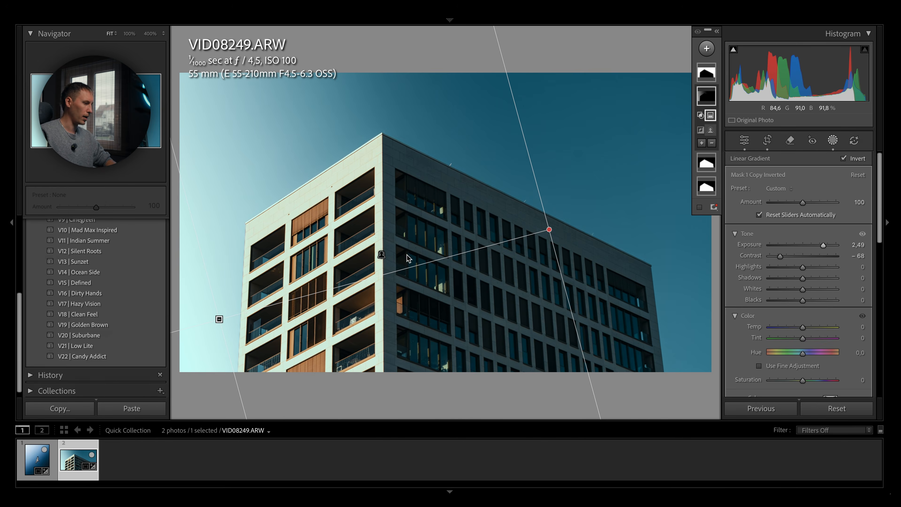
drag(219, 322, 210, 323)
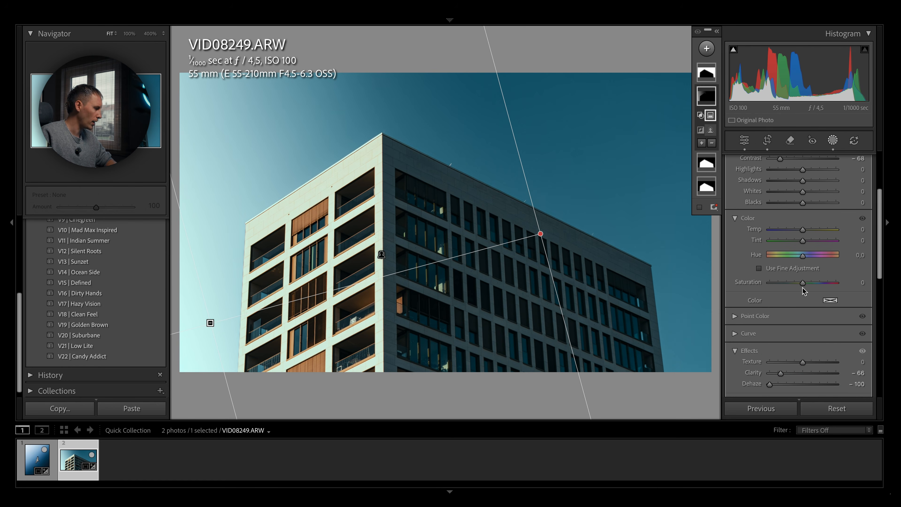
drag(802, 285, 777, 286)
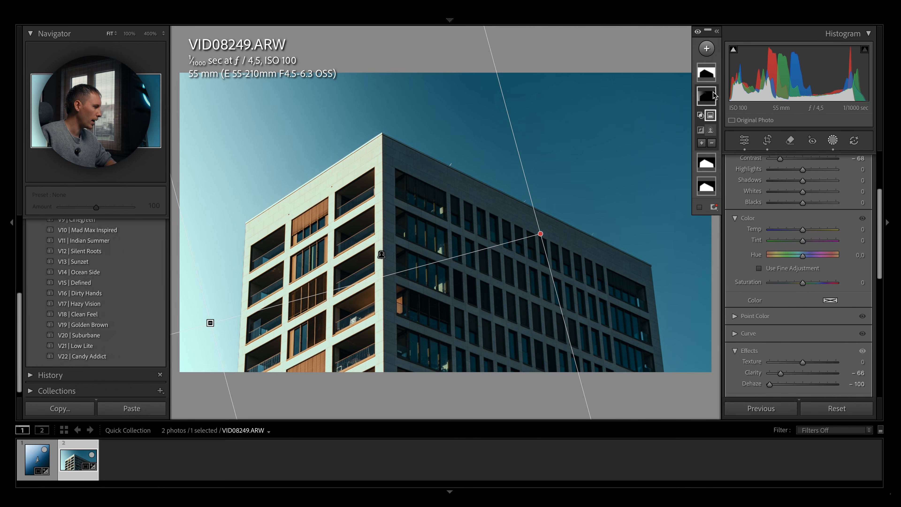
- Intersect the Mask 1 Copy Inverted Copy sky mask with a linear gradient fading from the photo's right side and set its exposure to -1.42
click(709, 75)
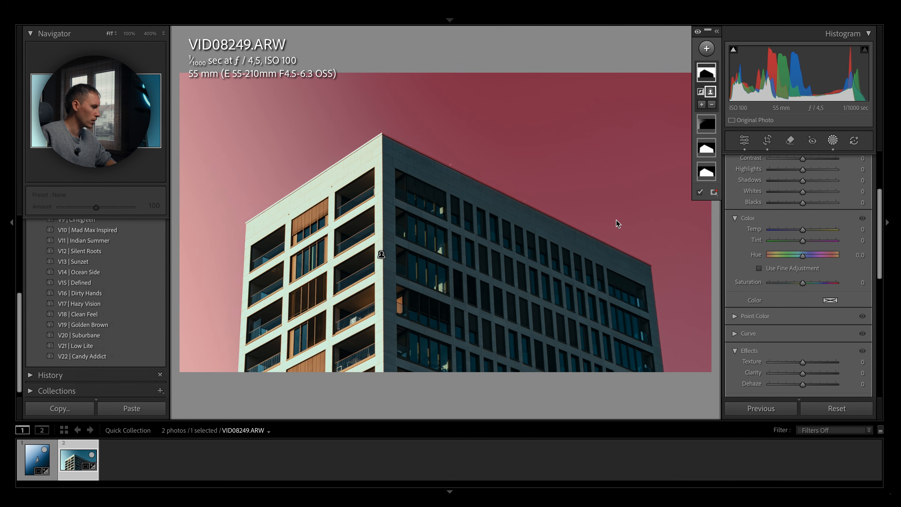
right_click(706, 74)
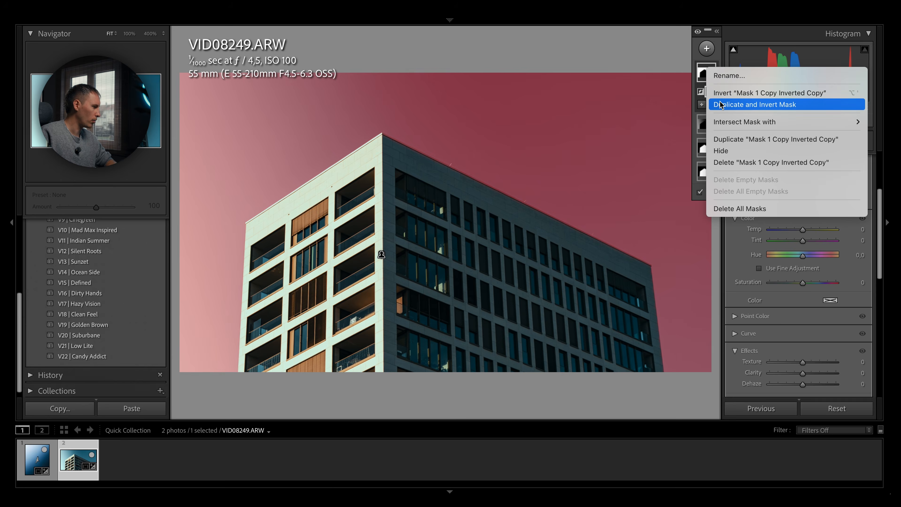
mouse_move(798, 122)
click(680, 209)
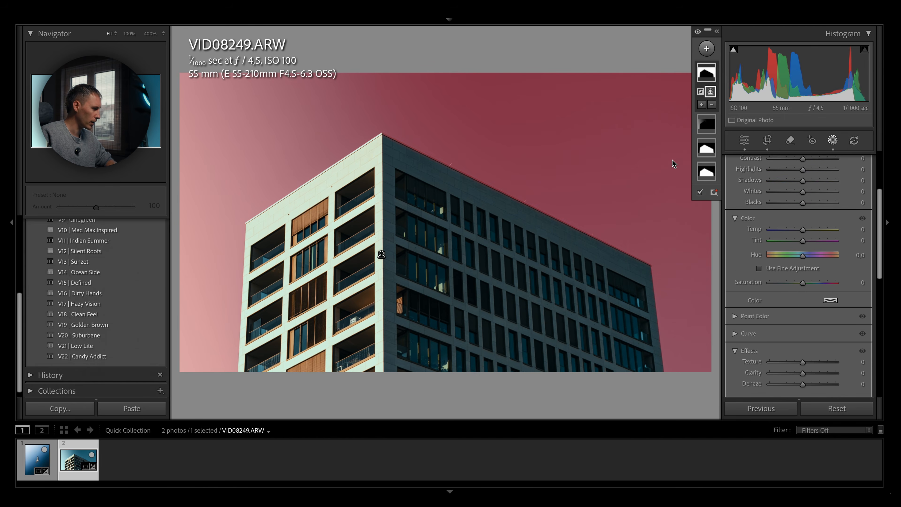
drag(678, 143, 236, 265)
drag(337, 238, 151, 288)
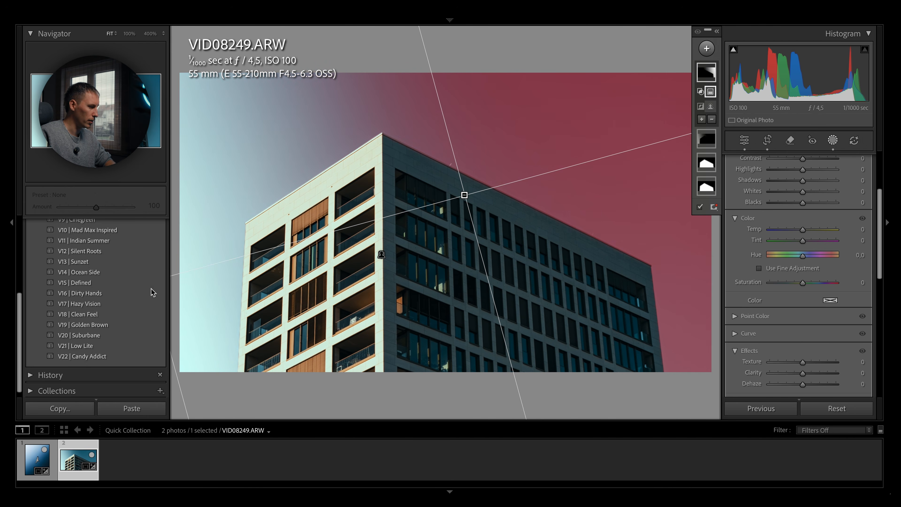
drag(464, 195, 603, 132)
scroll(779, 193, up, 2)
mouse_move(803, 196)
mouse_down()
mouse_move(773, 200)
mouse_move(793, 199)
mouse_up()
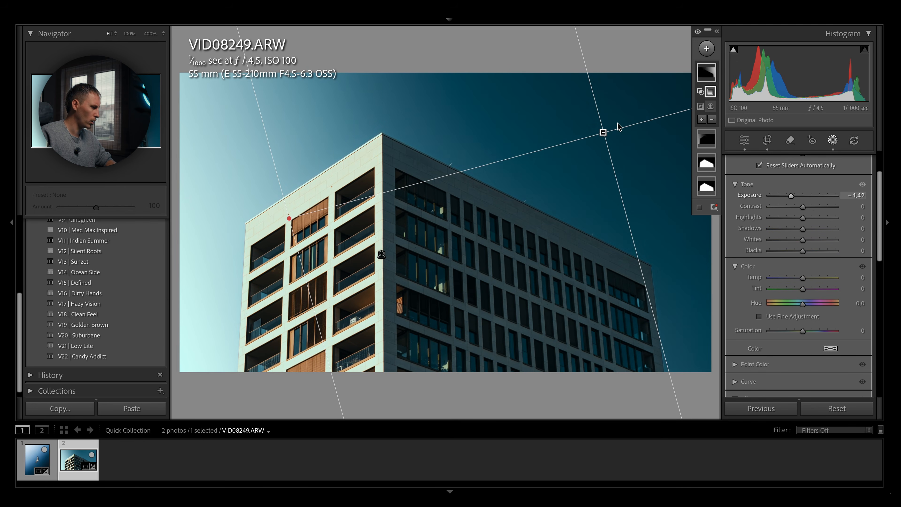
- Reselect the left sky gradient mask and set its dehaze to -60 and exposure to 2.23
click(706, 138)
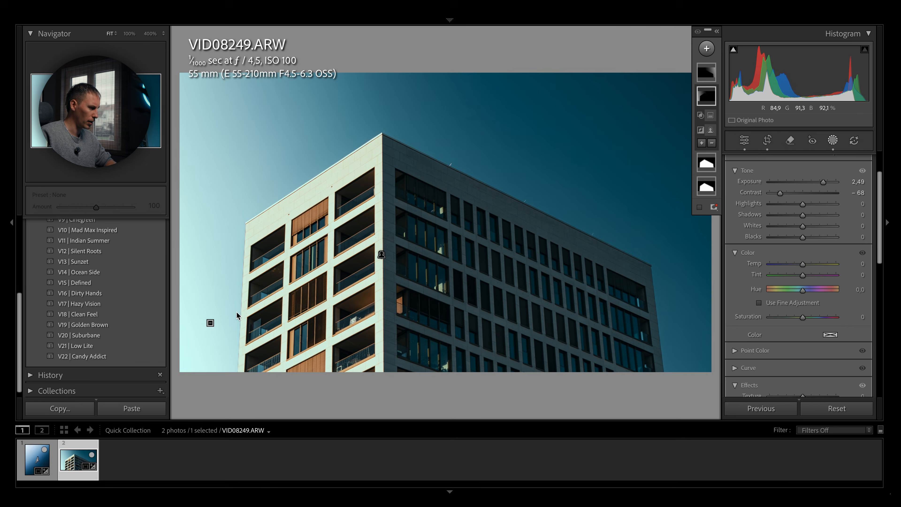
click(211, 323)
scroll(779, 248, down, 2)
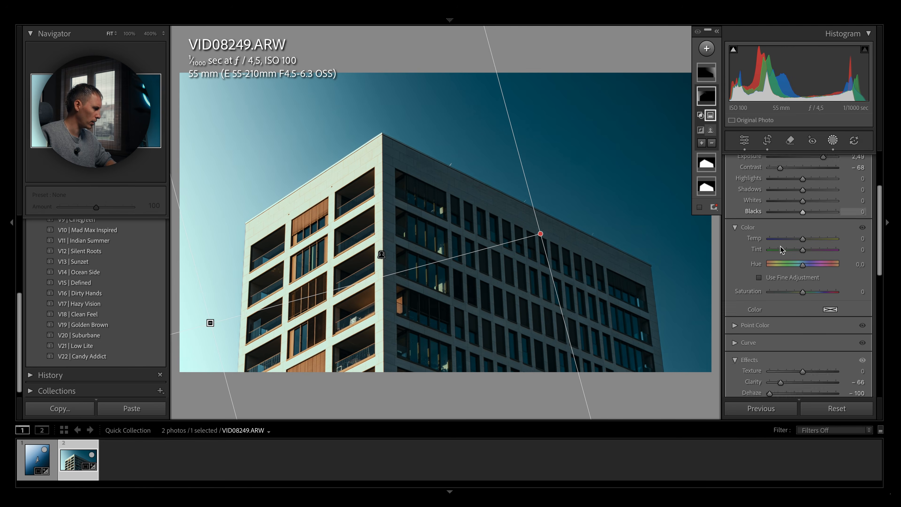
scroll(779, 249, down, 2)
drag(769, 332, 783, 333)
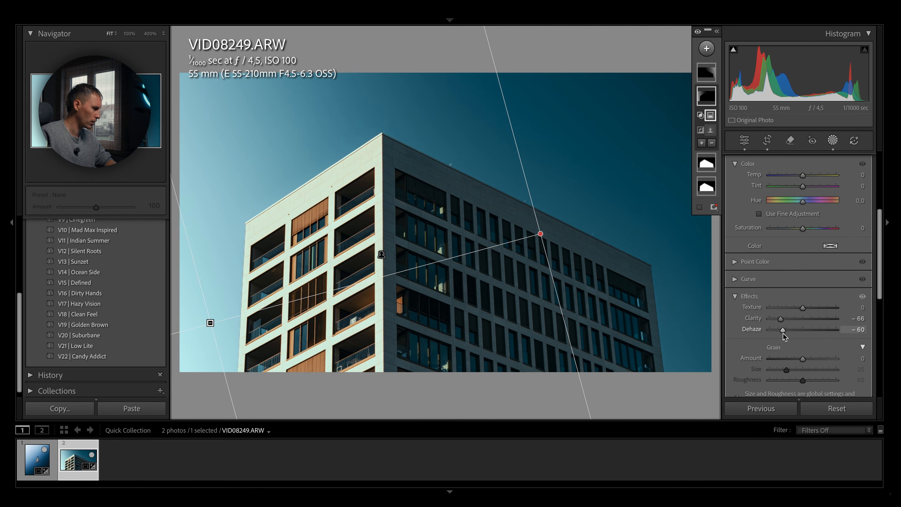
scroll(805, 284, up, 4)
drag(827, 233, 811, 234)
- Reposition the left sky gradient just beside the building's left edge, widen its fade and raise its exposure
drag(210, 328, 176, 337)
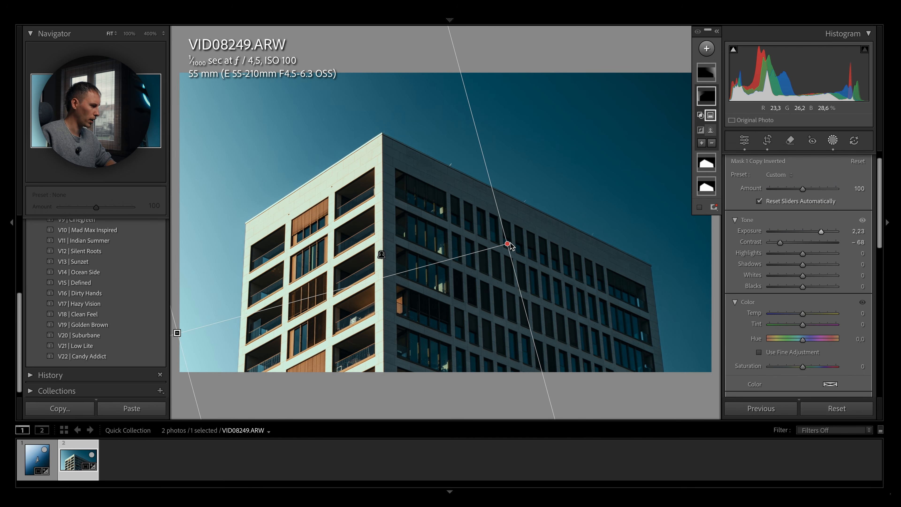
drag(508, 244, 523, 241)
drag(184, 331, 215, 324)
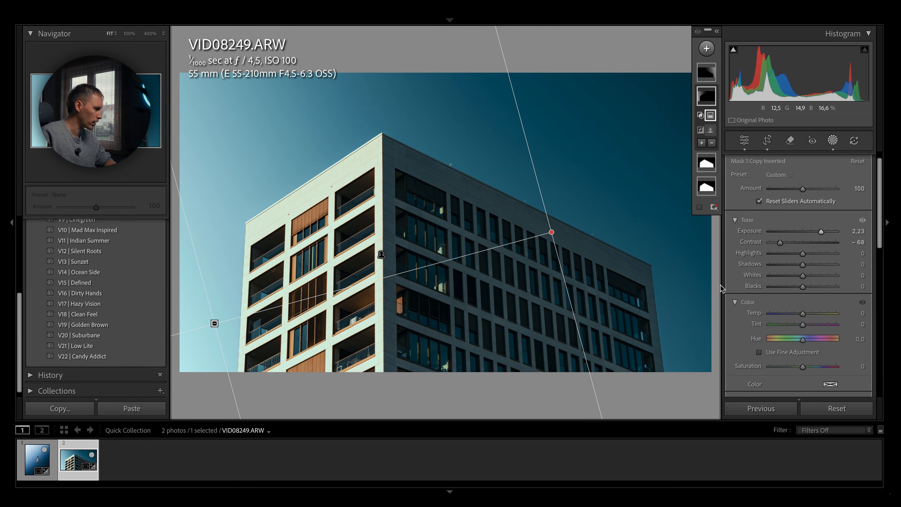
drag(821, 232, 833, 244)
scroll(780, 392, down, 4)
scroll(780, 392, up, 4)
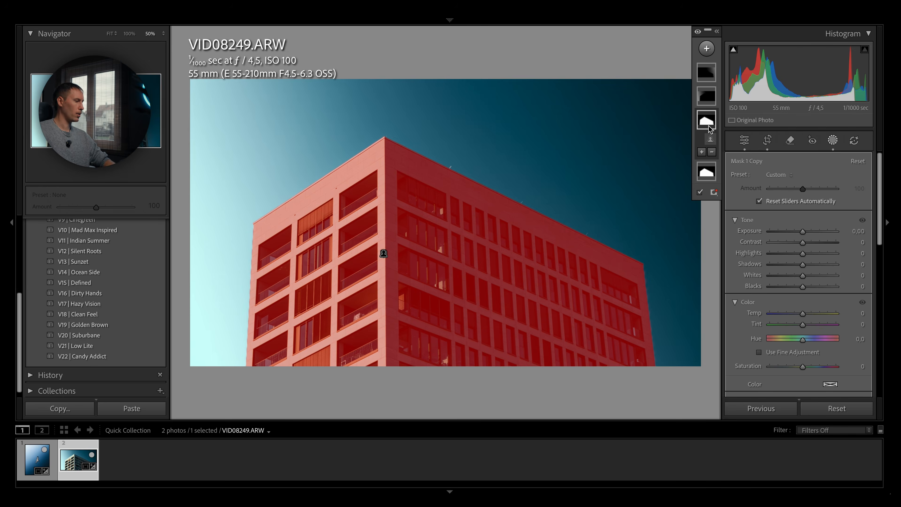
- Intersect the Mask 1 Copy building mask with a linear gradient fading in from the building's right side and set its exposure to -2.12
right_click(708, 126)
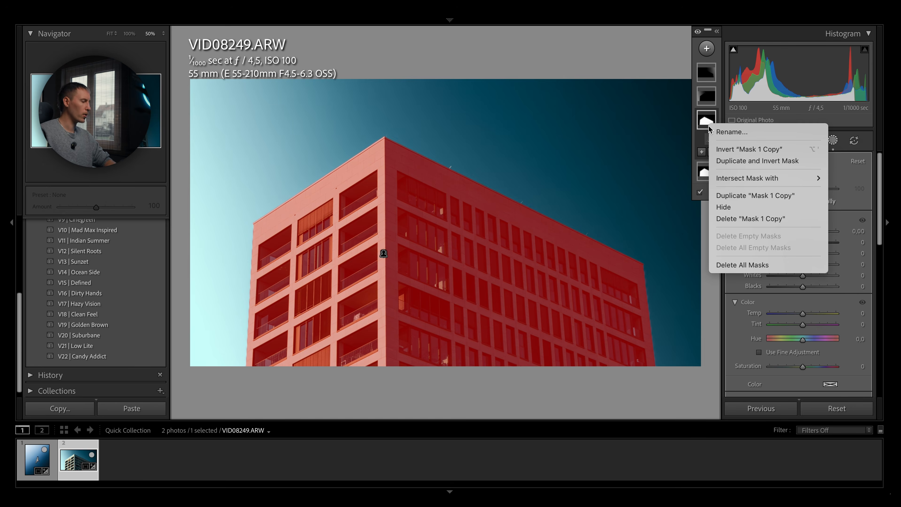
mouse_move(762, 178)
click(665, 264)
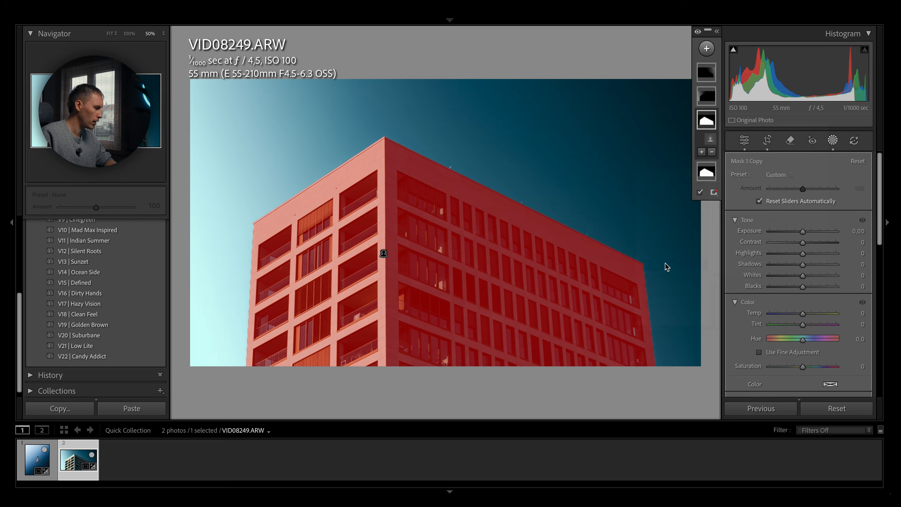
drag(647, 276, 352, 240)
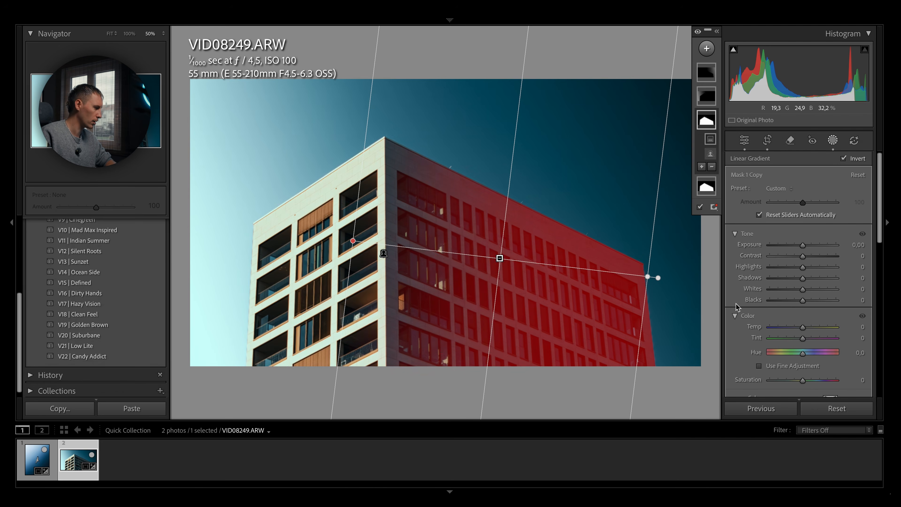
drag(802, 245, 785, 245)
- Reposition the Mask 1 Copy gradient further right so its centre sits just beyond the building's right edge, and adjust its fade
drag(500, 259, 662, 304)
drag(517, 287, 483, 283)
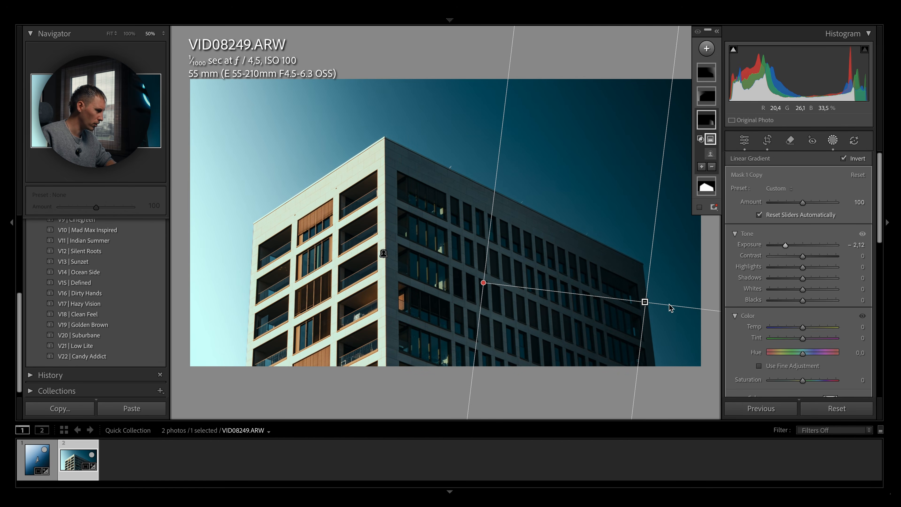
drag(645, 302, 680, 310)
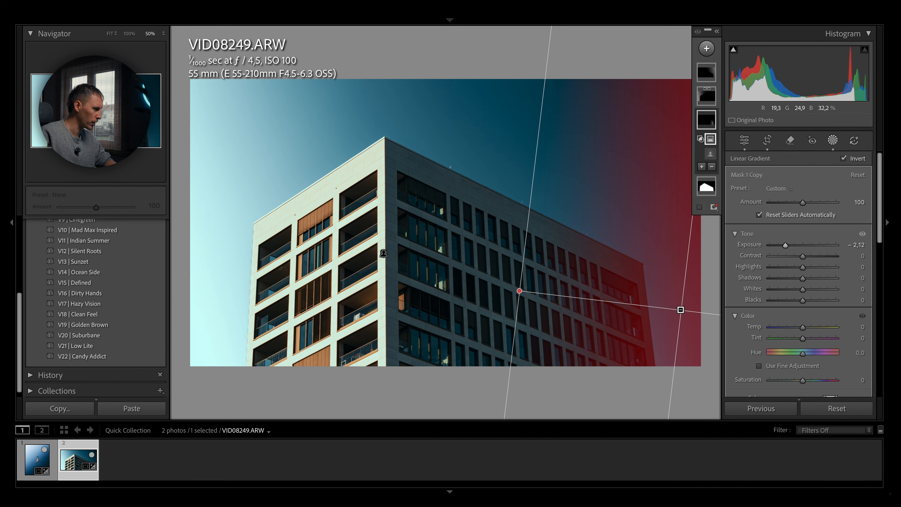
- Intersect Mask 1 with a linear gradient fading from the photo's lower left to the building's front corner and set its contrast to -23
click(708, 140)
right_click(708, 140)
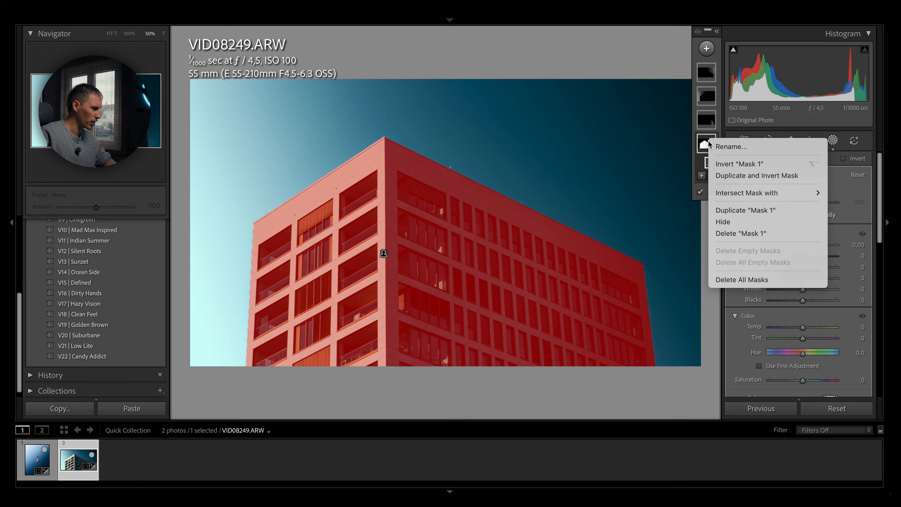
mouse_move(728, 191)
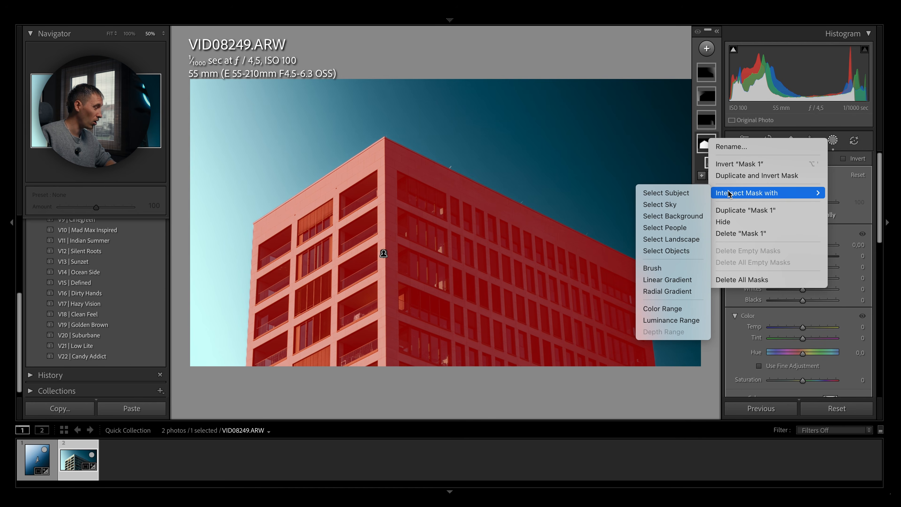
click(670, 281)
drag(222, 335, 391, 258)
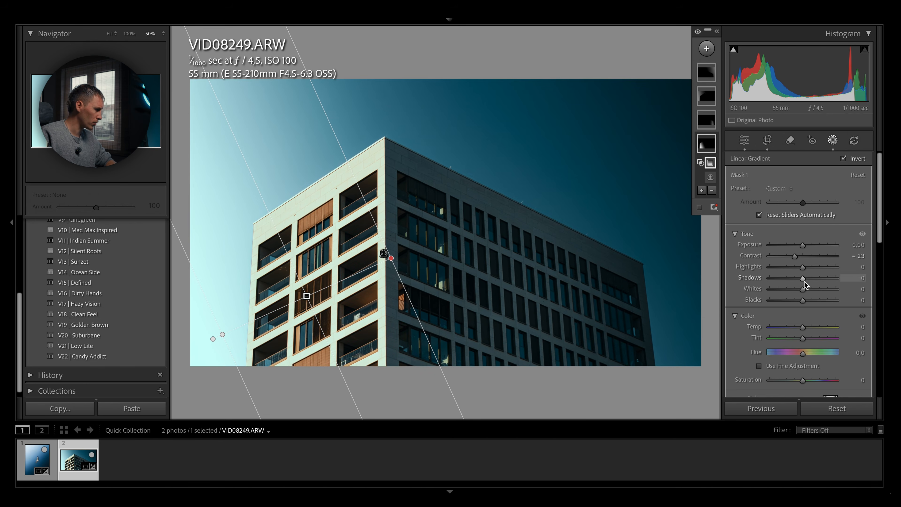
- Fine-tune the Mask 1 adjustments and move its gradient further towards the building's lower-left edge
scroll(802, 285, down, 3)
drag(793, 354, 793, 359)
scroll(798, 249, up, 3)
drag(803, 220, 805, 220)
drag(305, 297, 265, 316)
- Leave masking and raise the midtone point of the photo's tone curve
click(833, 142)
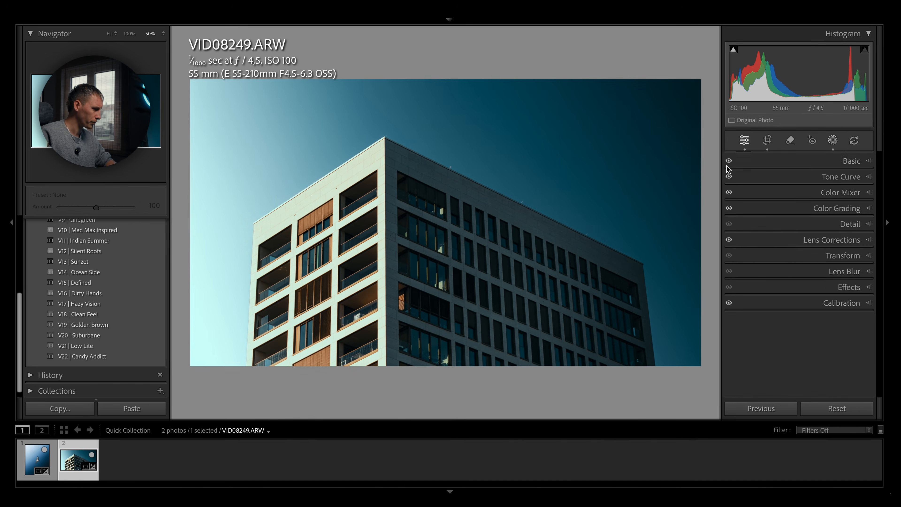
click(849, 175)
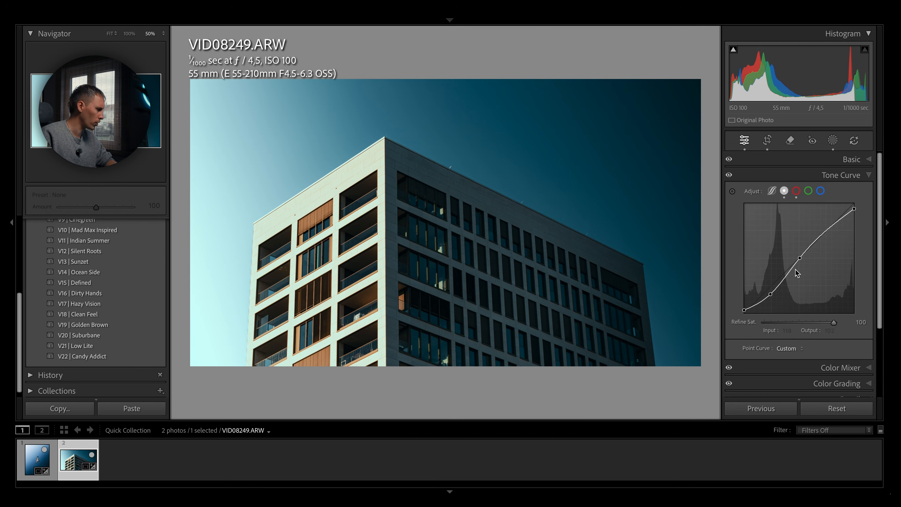
drag(801, 258, 800, 250)
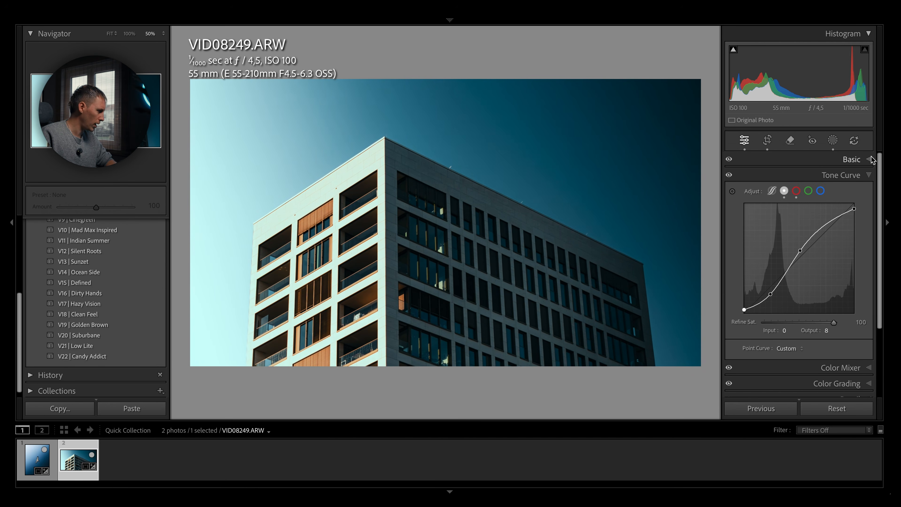
- Reset the global blacks to 0 and set highlights to -54, shadows to +69 and whites to +37
click(851, 159)
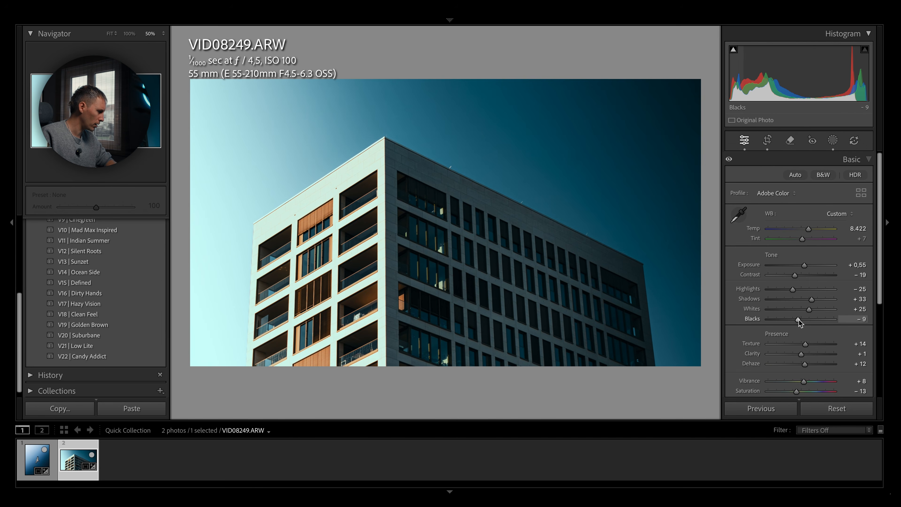
double_click(757, 319)
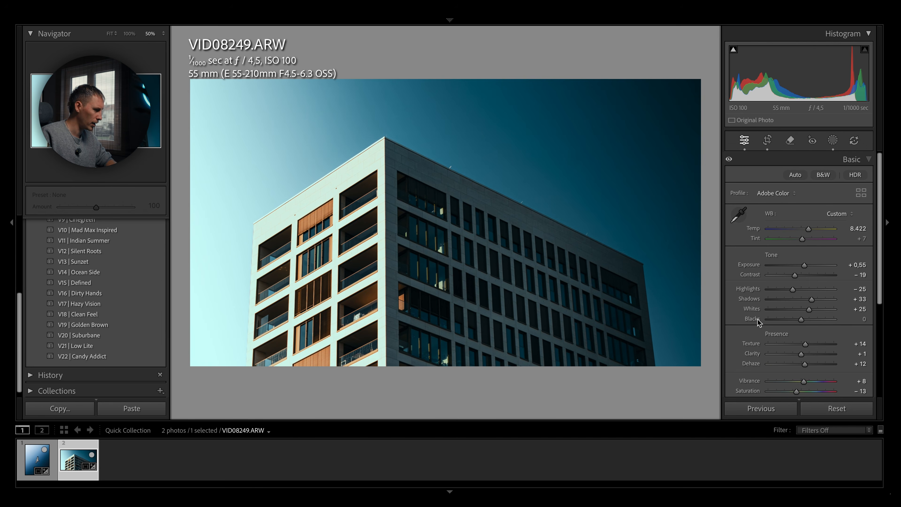
drag(792, 290, 812, 311)
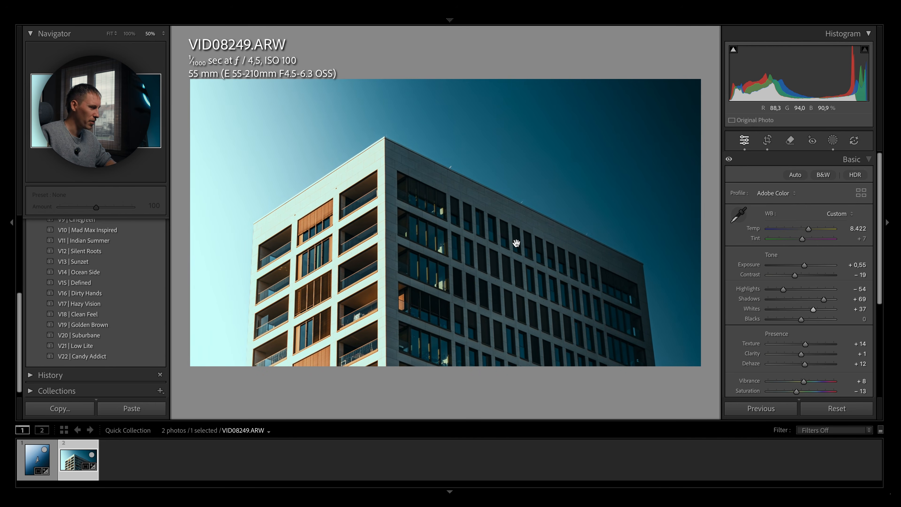
- Add a subject mask for the building with highlights at -100 and the mask amount at 123
click(833, 141)
click(706, 49)
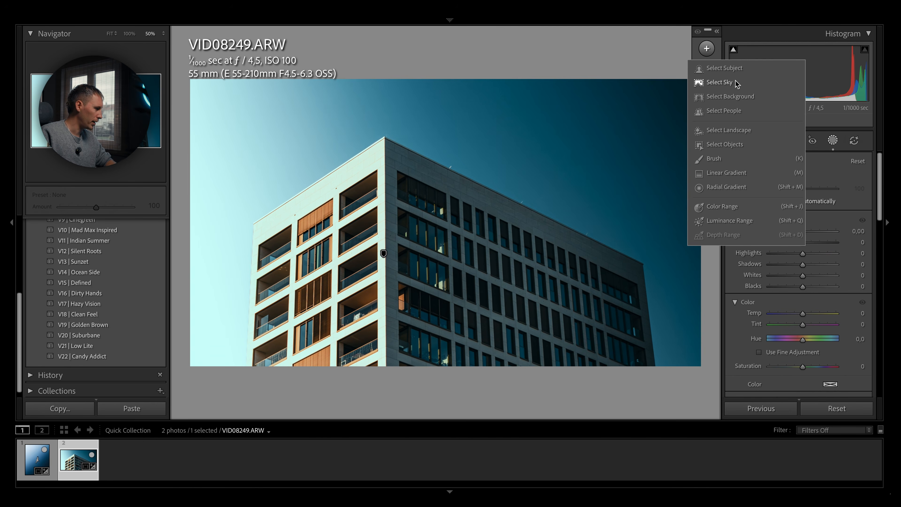
click(724, 68)
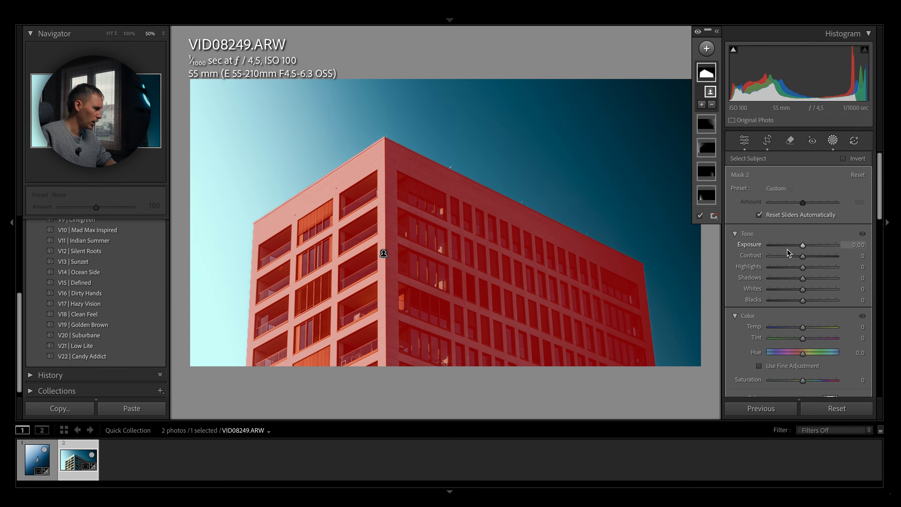
drag(806, 267, 768, 269)
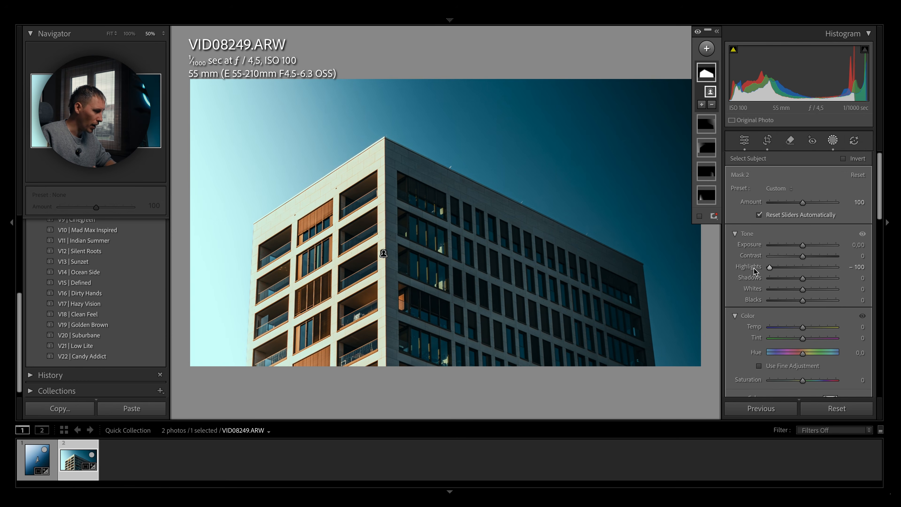
mouse_move(805, 203)
mouse_down()
mouse_move(840, 205)
mouse_move(798, 202)
mouse_move(810, 204)
mouse_up()
- Intersect Mask 2 with a size 25 brush, brush over the building's sunlit left facade to limit the mask to it, and close masking
right_click(706, 73)
mouse_move(731, 126)
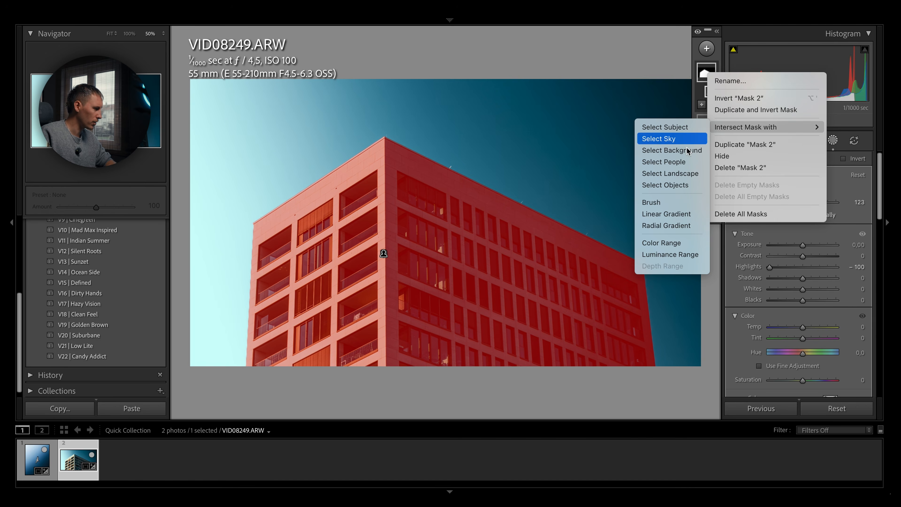
click(672, 206)
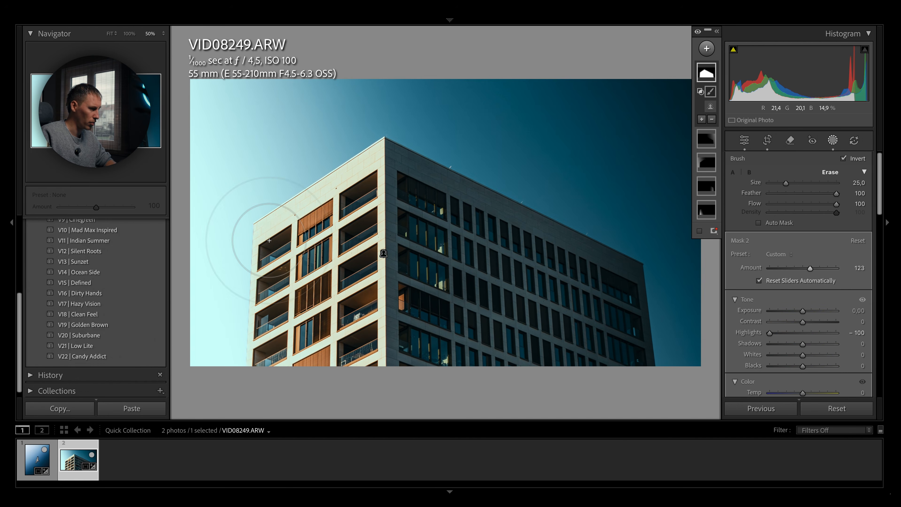
mouse_move(268, 241)
mouse_down()
mouse_move(270, 220)
mouse_move(264, 348)
mouse_move(307, 217)
mouse_move(334, 233)
mouse_up()
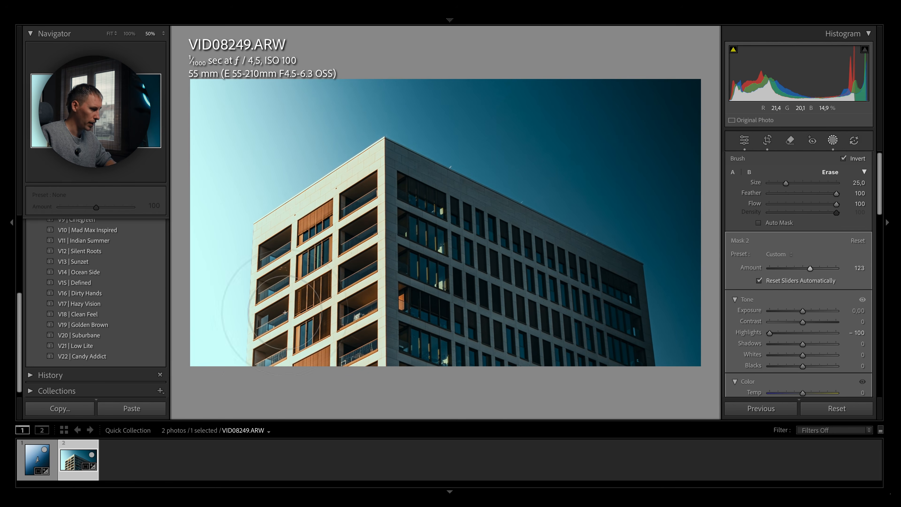
click(834, 141)
- Compare the edited photo with its original version and with all masks switched off, leaving the edits and masks enabled
key(backslash)
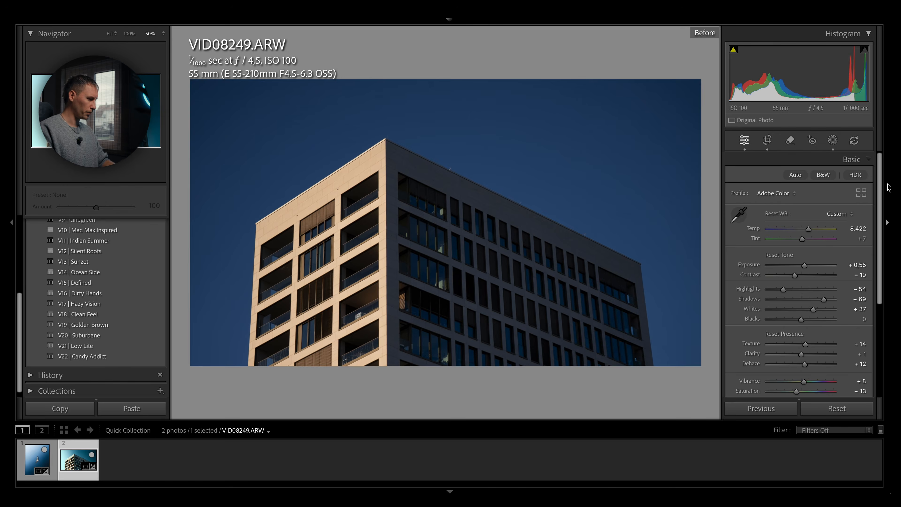
key(backslash)
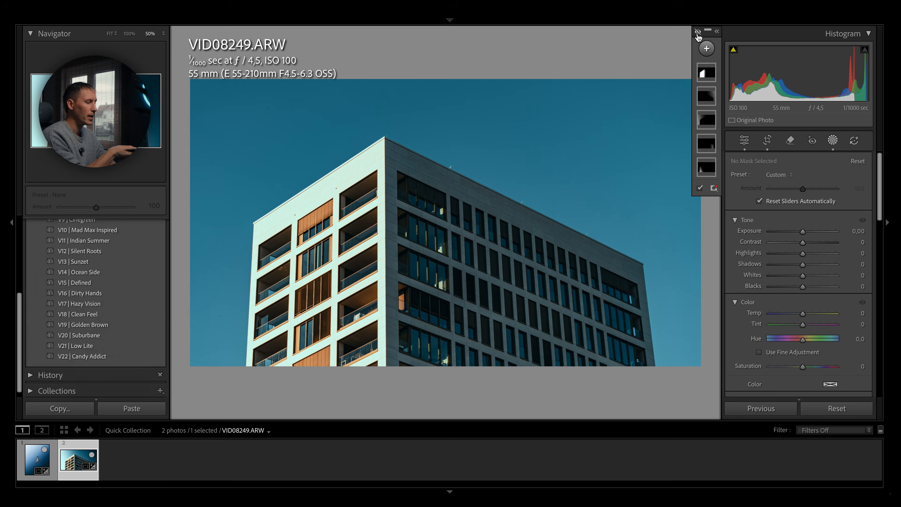
click(697, 33)
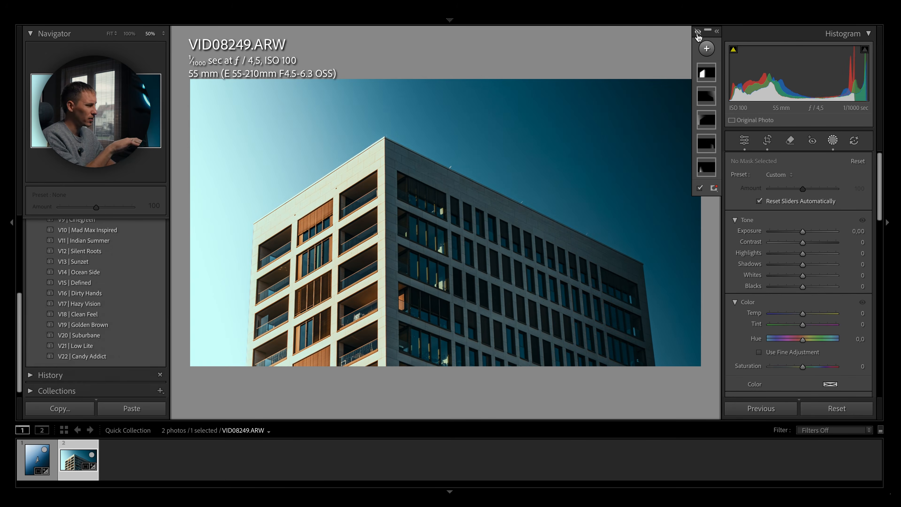
click(698, 32)
click(698, 32)
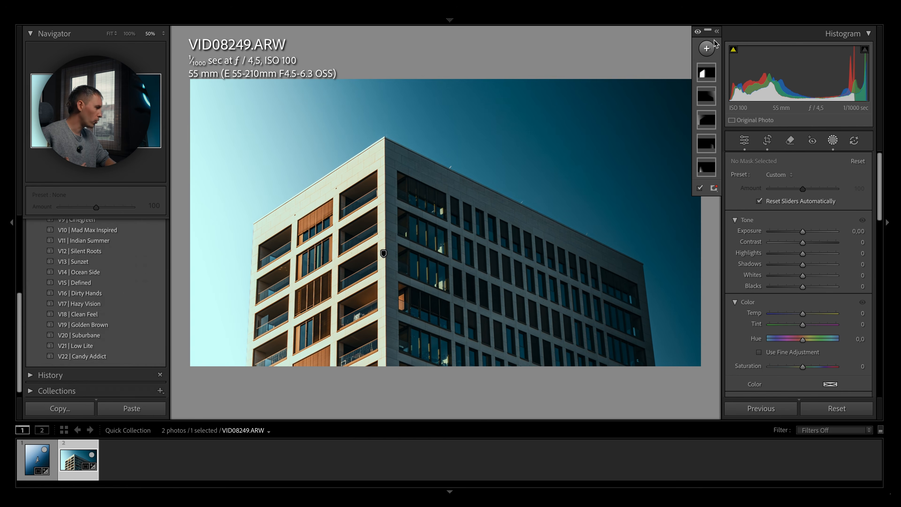